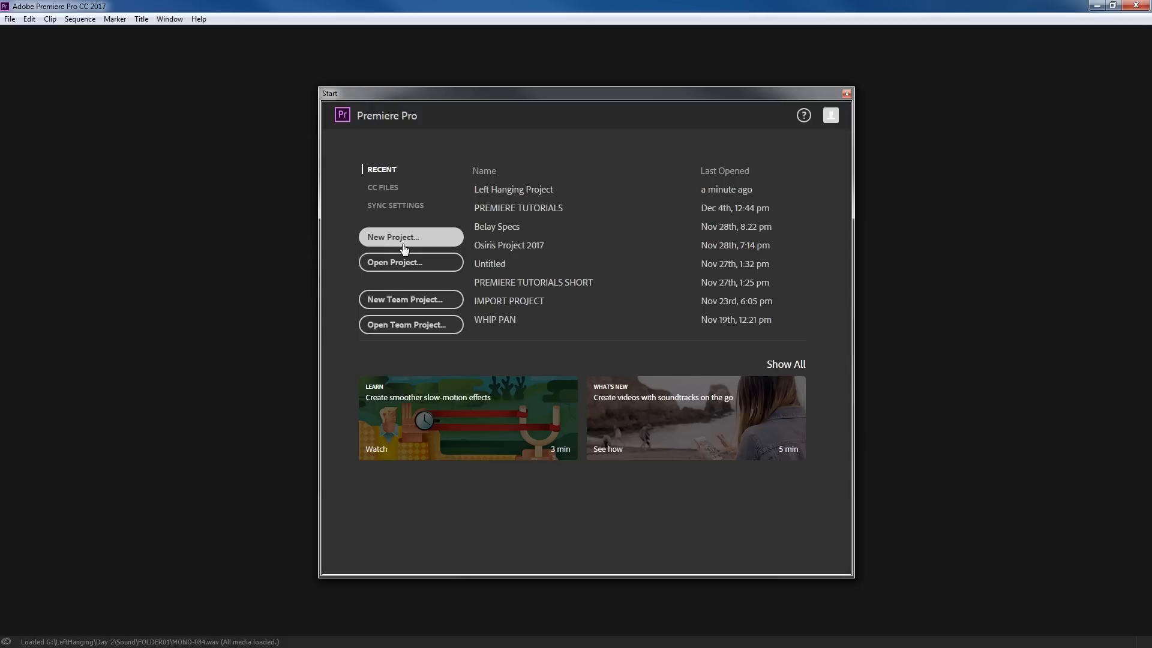
# Start a new project named LEFT HANGING PROXY PROJECT and open its ingest settings
pyautogui.click(403, 241)
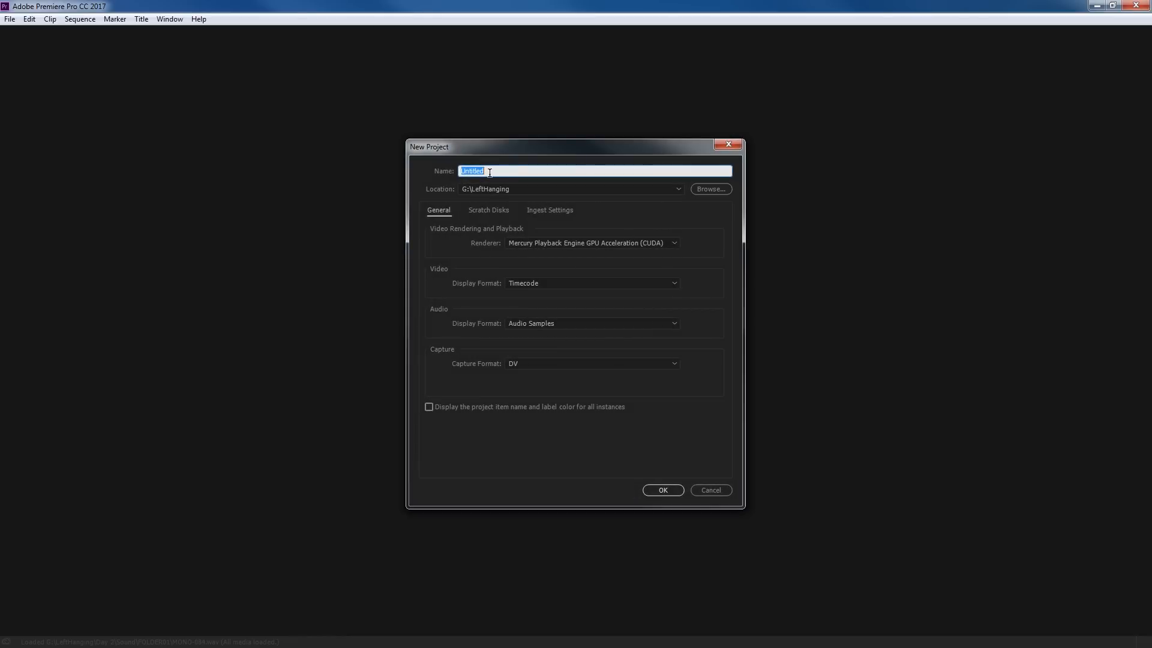
pyautogui.write('LEFT HANGING PROXY PROJECT')
pyautogui.click(540, 210)
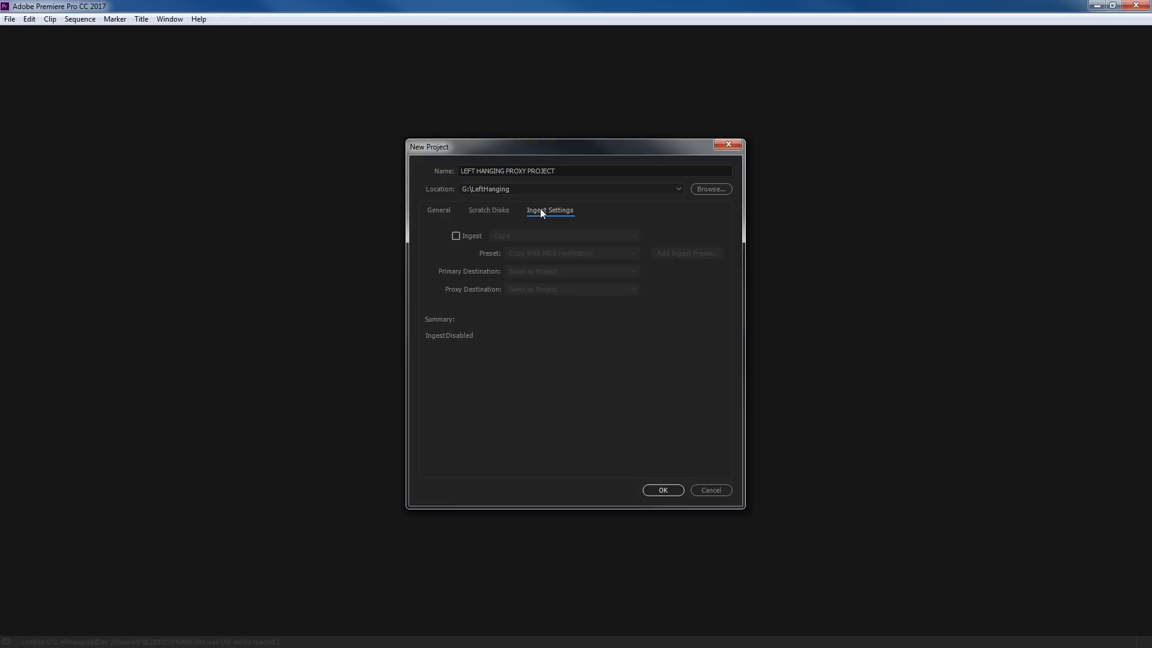
# Try out the Create Proxies ingest option, review its available presets, and turn ingest back off
pyautogui.click(456, 236)
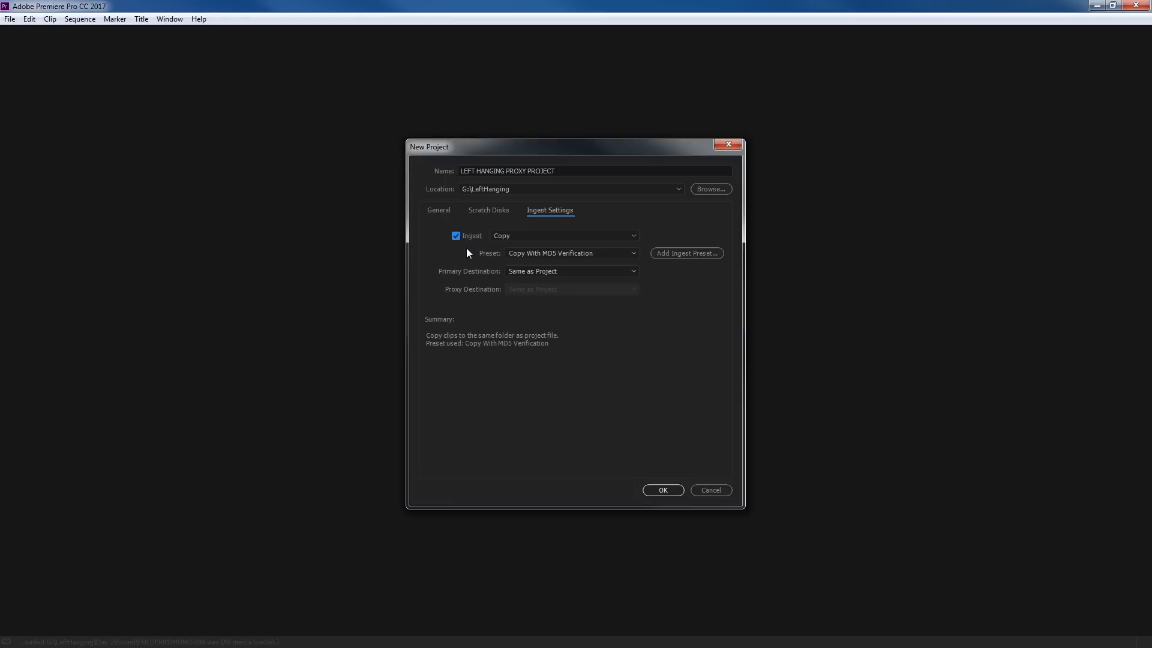
pyautogui.click(527, 237)
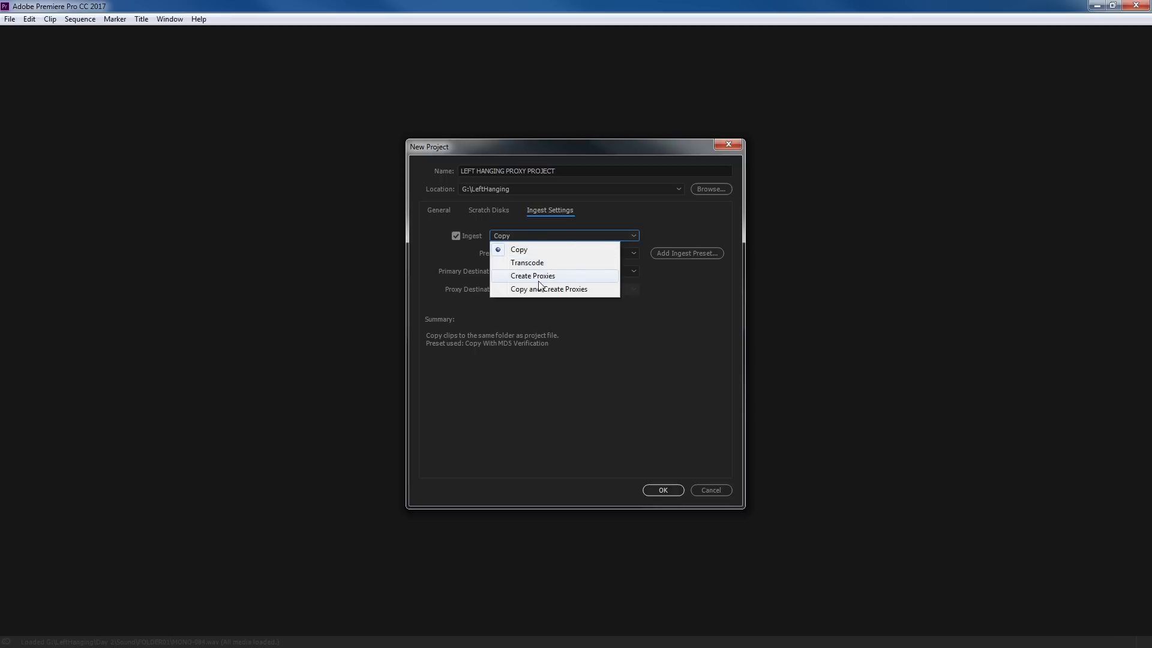
pyautogui.click(541, 276)
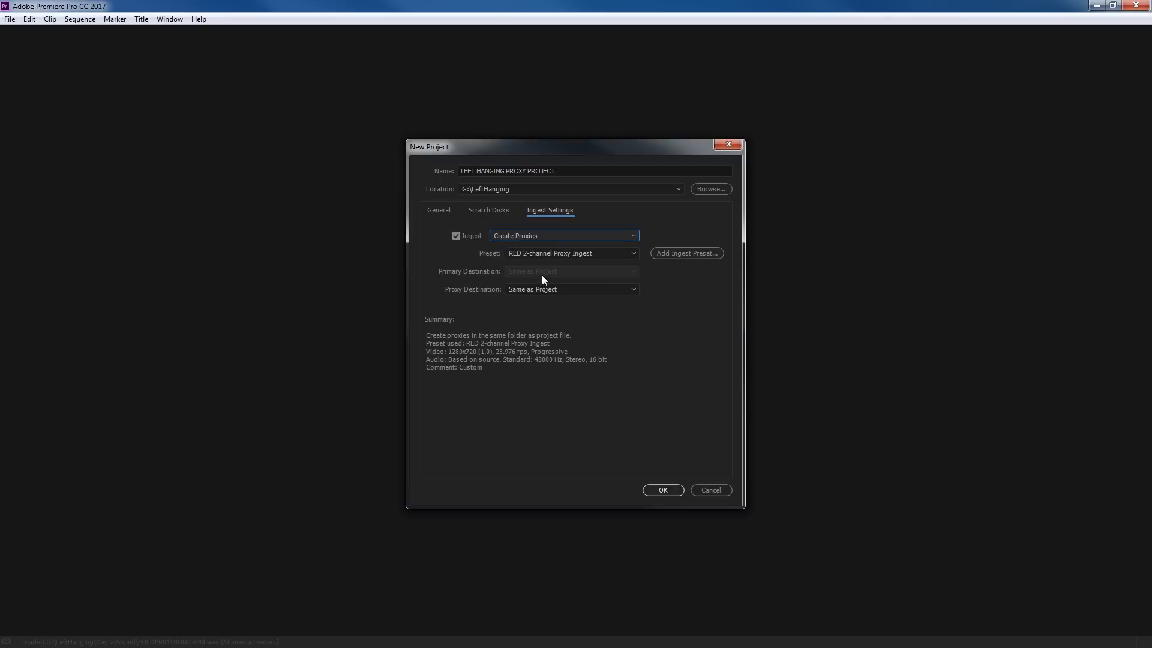
pyautogui.click(576, 257)
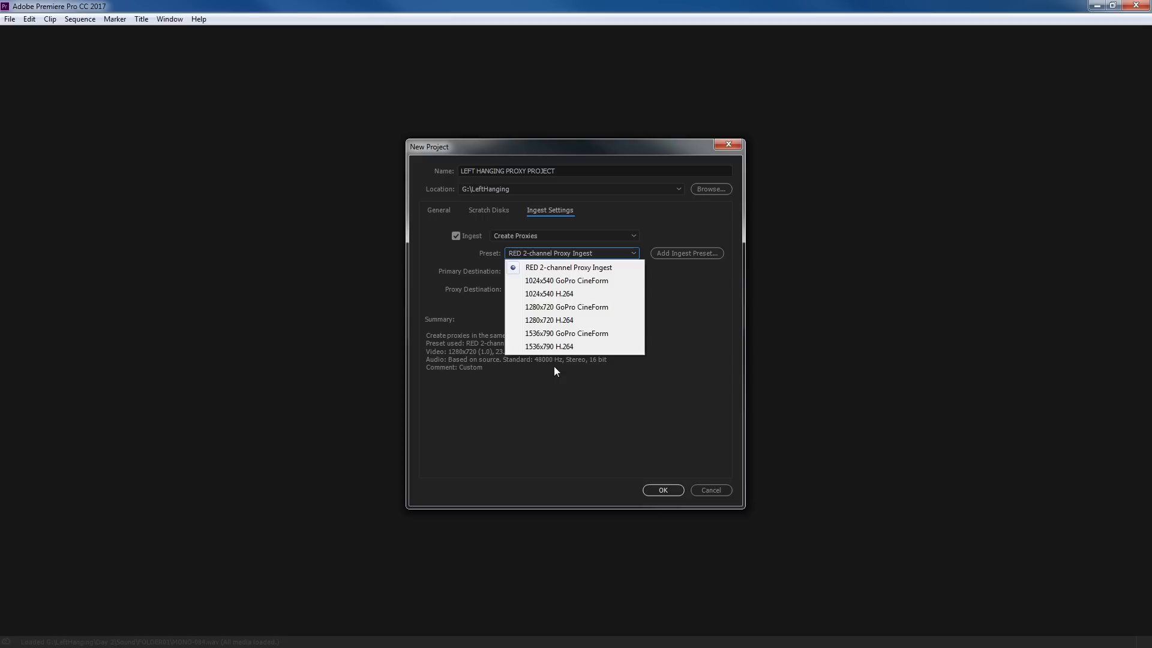
pyautogui.click(478, 264)
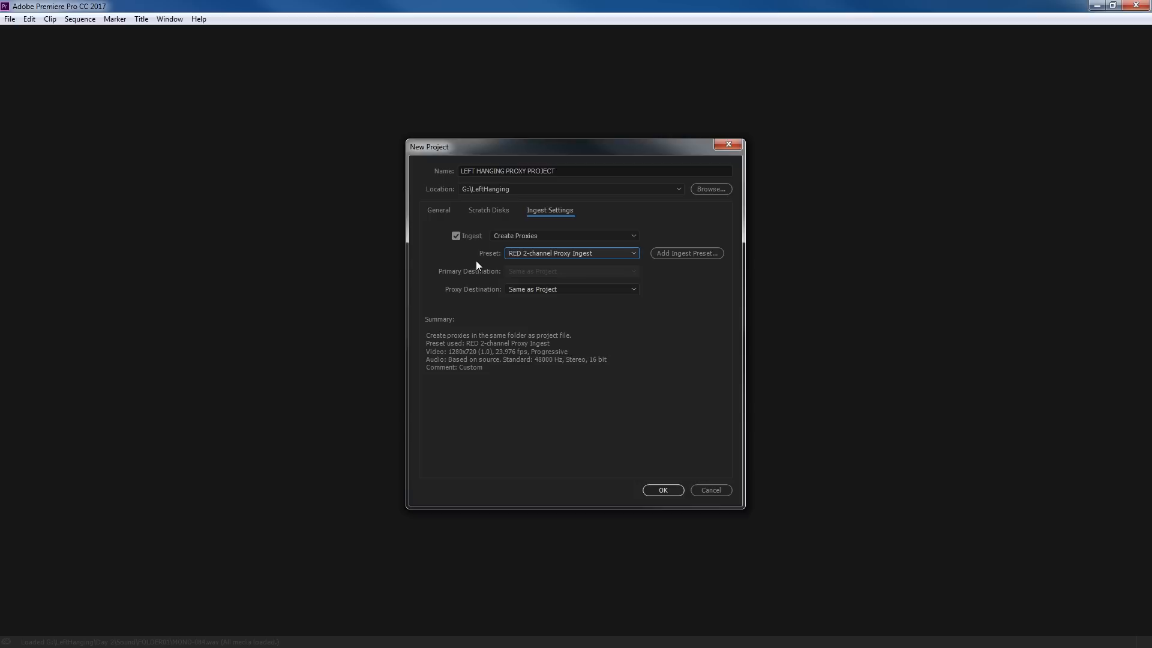
pyautogui.click(456, 236)
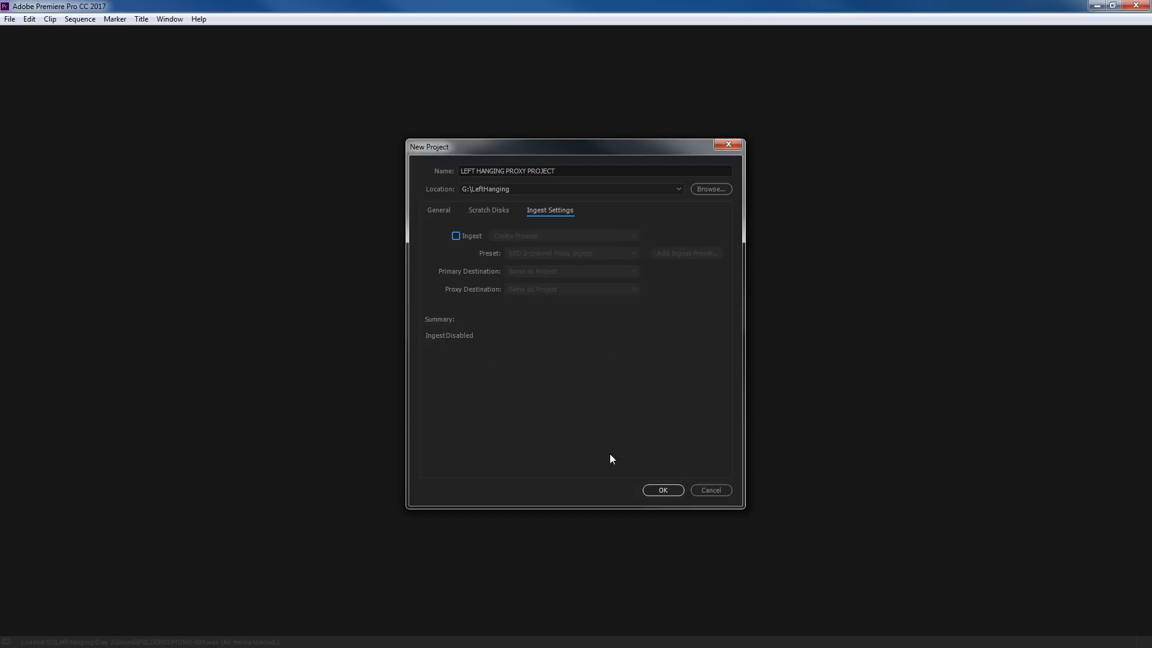
# Create the project and browse the drive's LeftHanging media to the A012 footage folder inside Day 2, RED
pyautogui.click(682, 491)
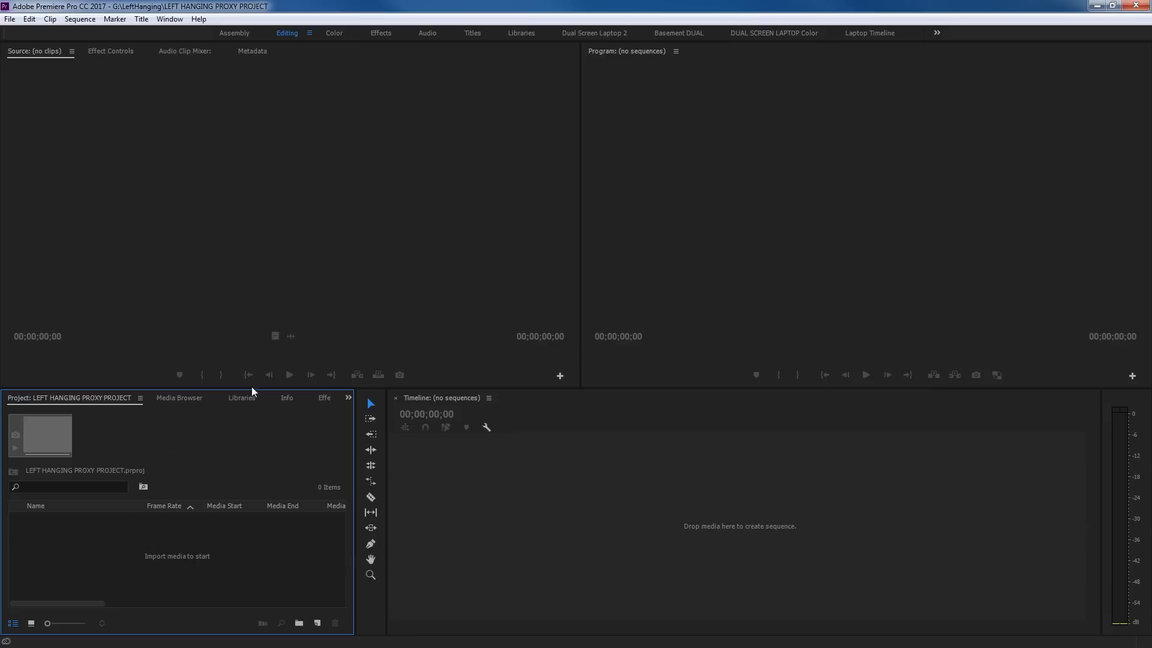
pyautogui.click(178, 399)
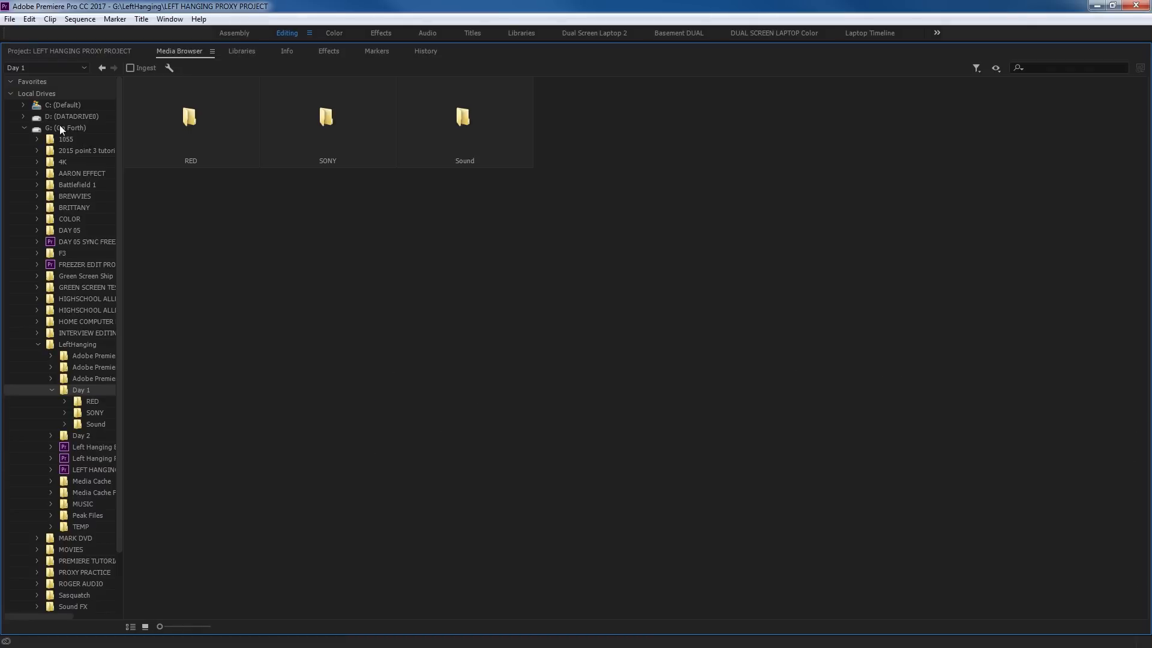
pyautogui.press('Down')
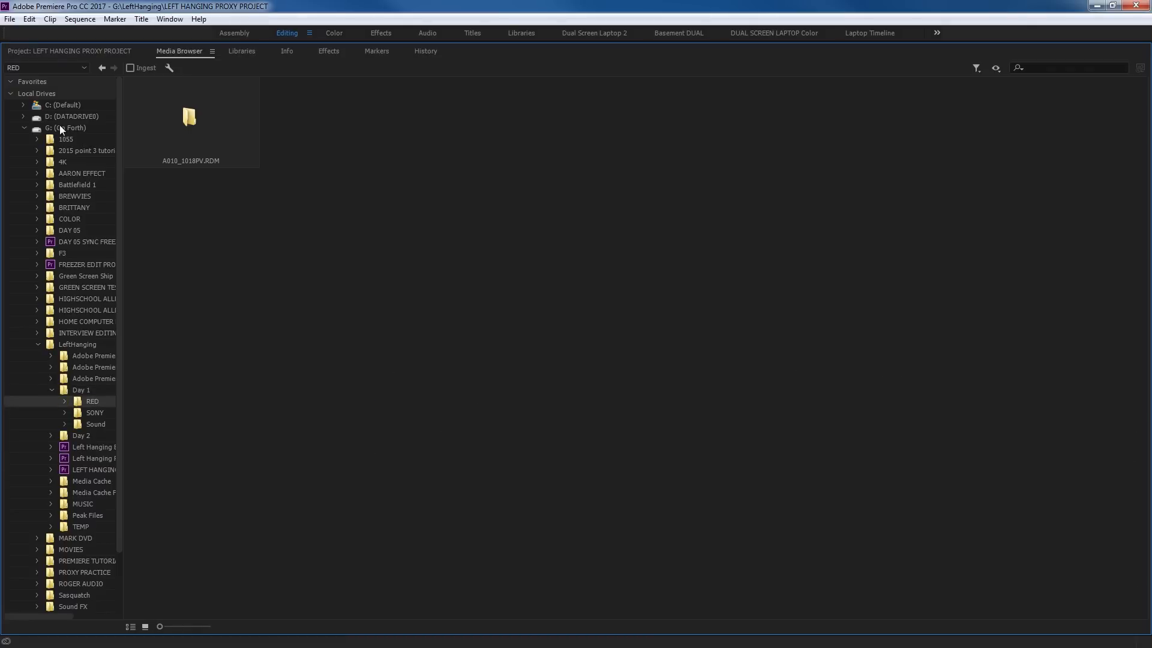
pyautogui.press('Down')
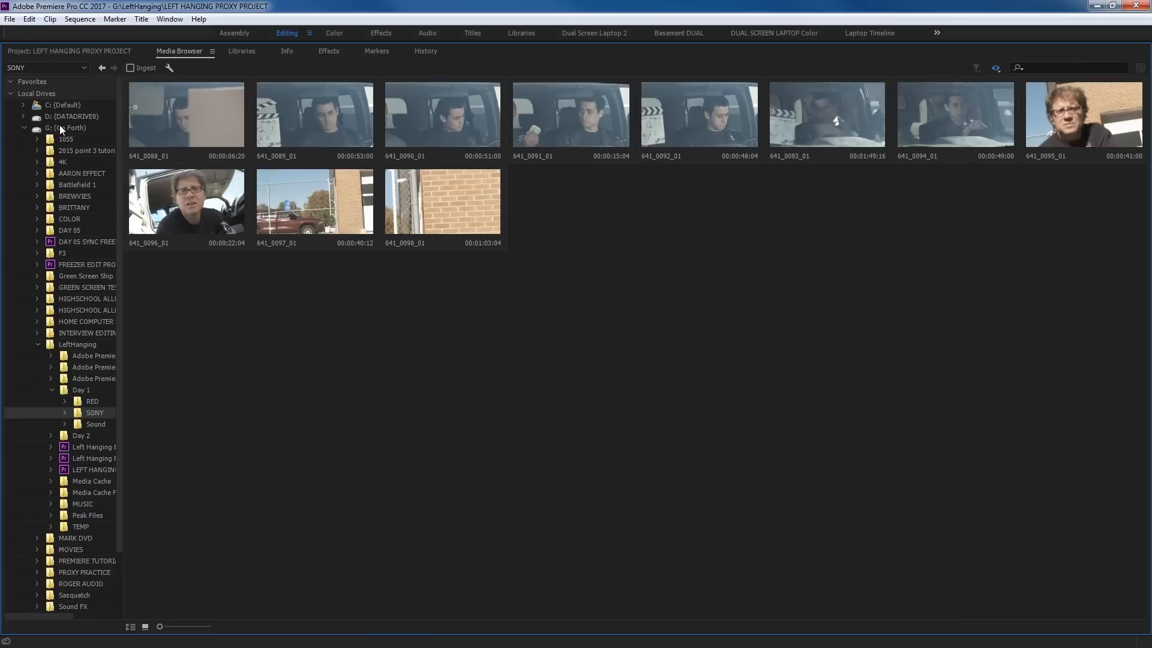
pyautogui.press('Up')
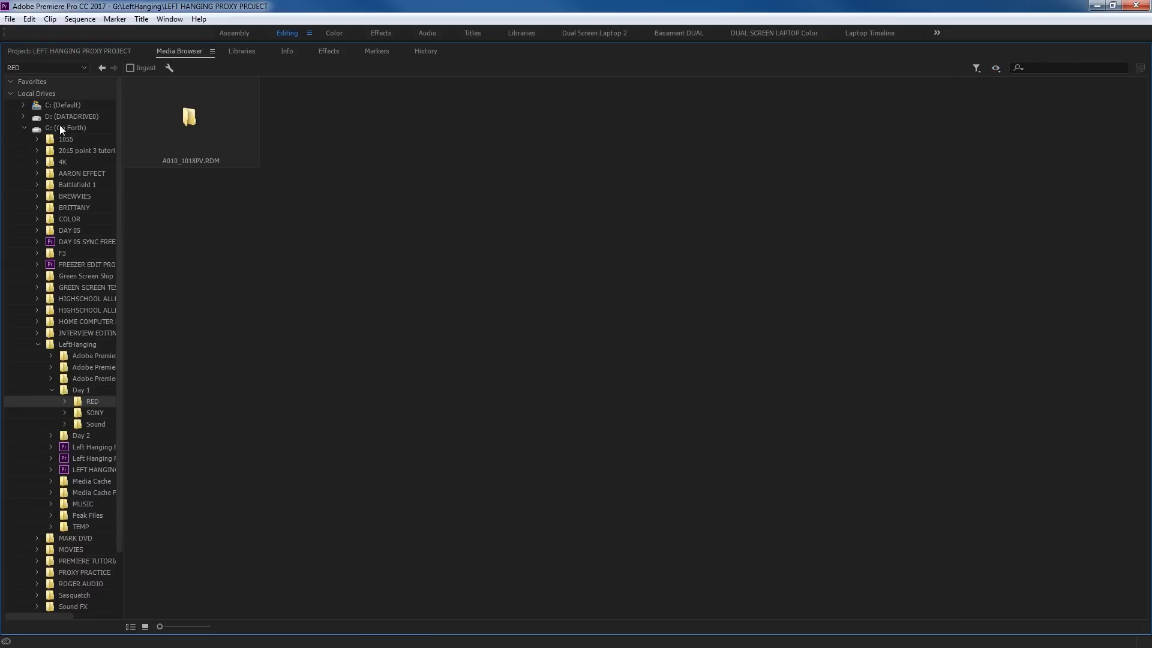
pyautogui.press('Right')
pyautogui.press('Down')
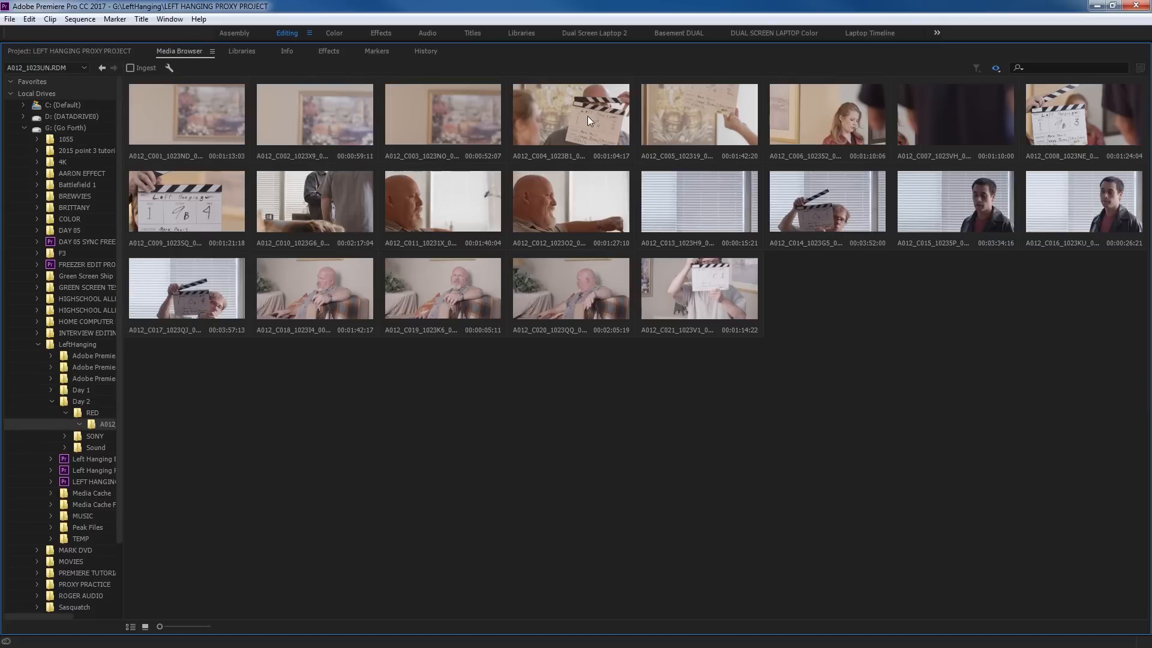
# Import the RED clip A012_C004_1023B1_001.R3D and show it in the project's media list
pyautogui.rightClick(585, 113)
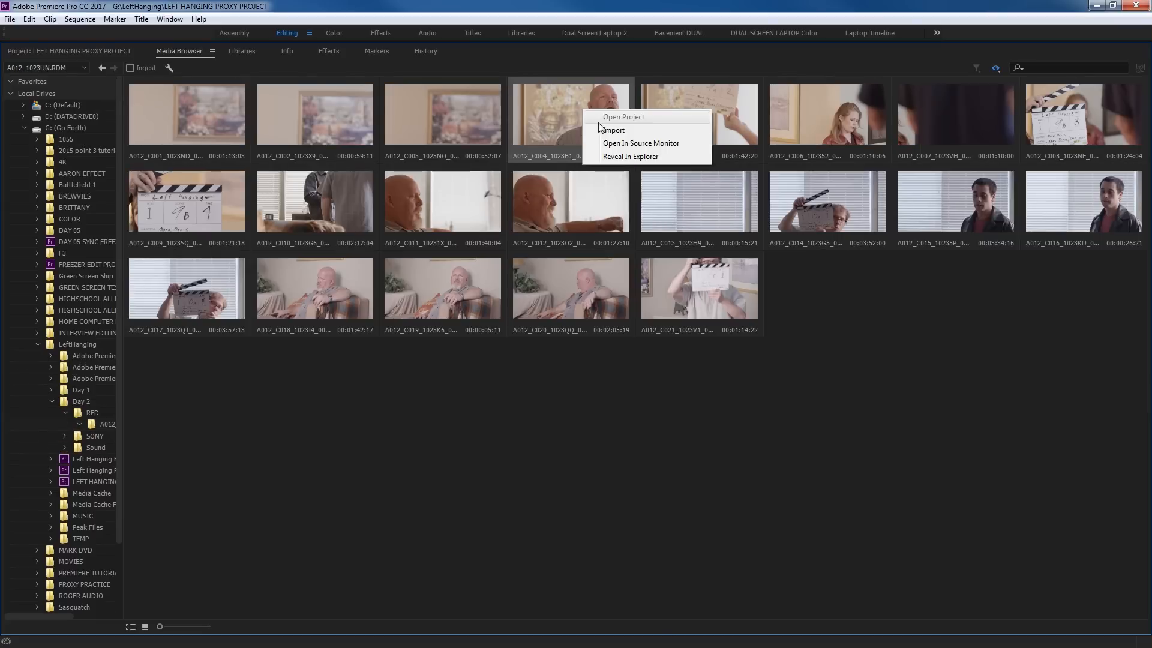
pyautogui.click(606, 129)
pyautogui.click(18, 51)
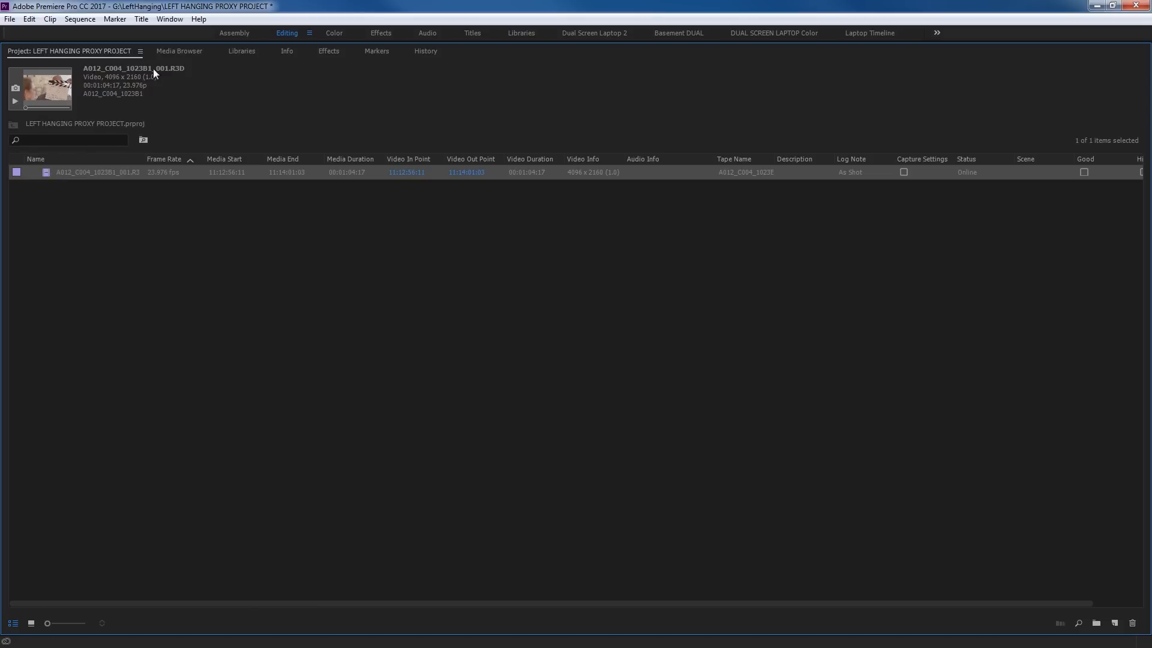
# Import the clip 641_0232_01 from the Day 2 SONY folder into the project
pyautogui.click(181, 53)
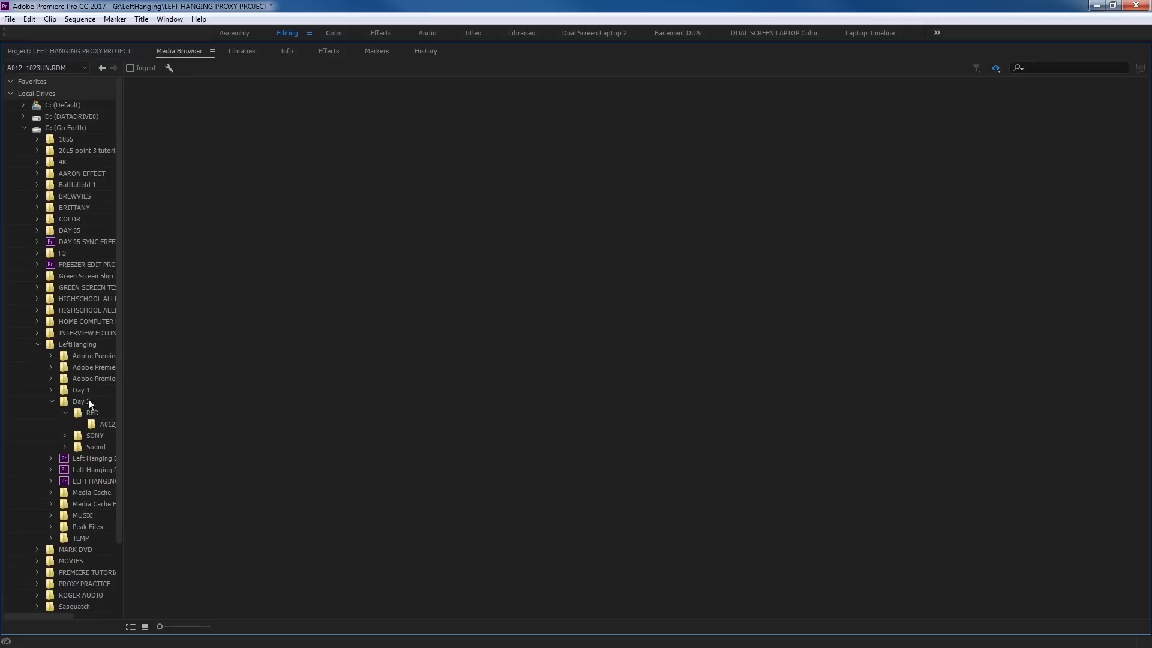
pyautogui.click(94, 435)
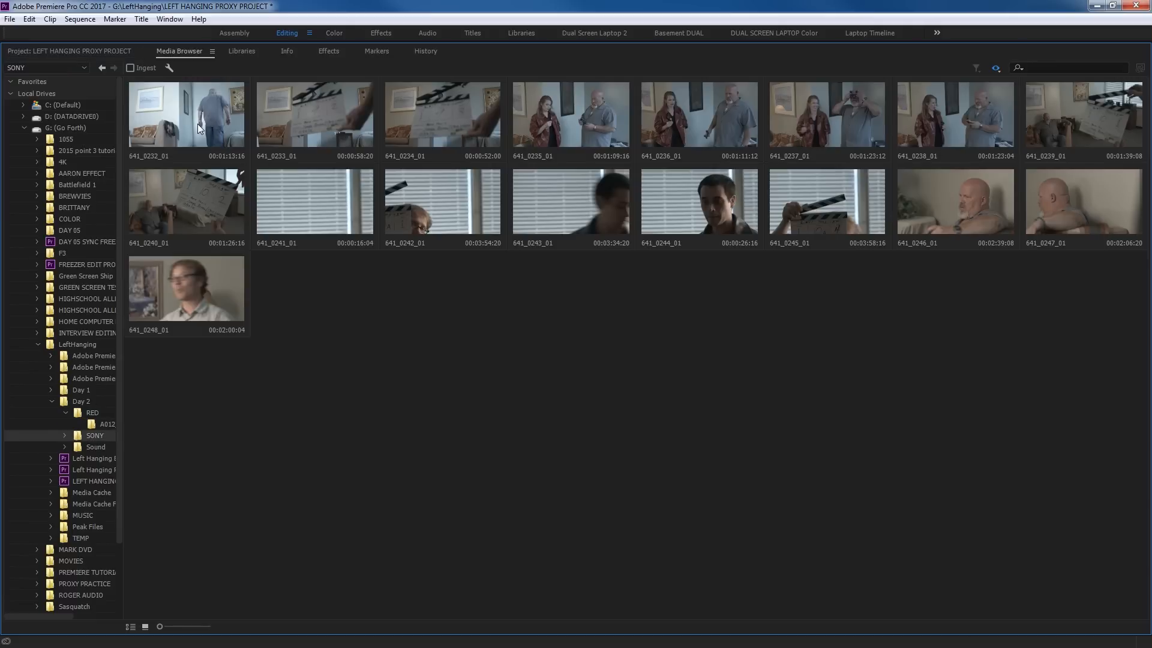
pyautogui.rightClick(193, 121)
pyautogui.click(222, 139)
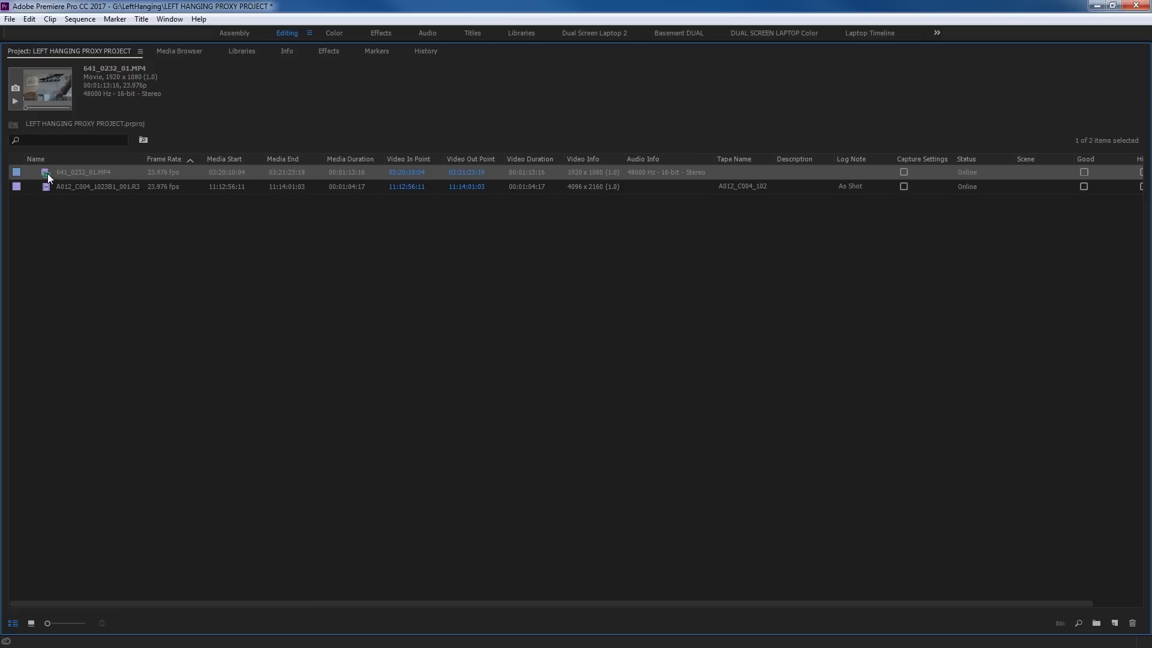
# Restore the full workspace, switch to Calculator, and divide 1920 by 1080 for the Sony clip's aspect ratio
pyautogui.press('`')
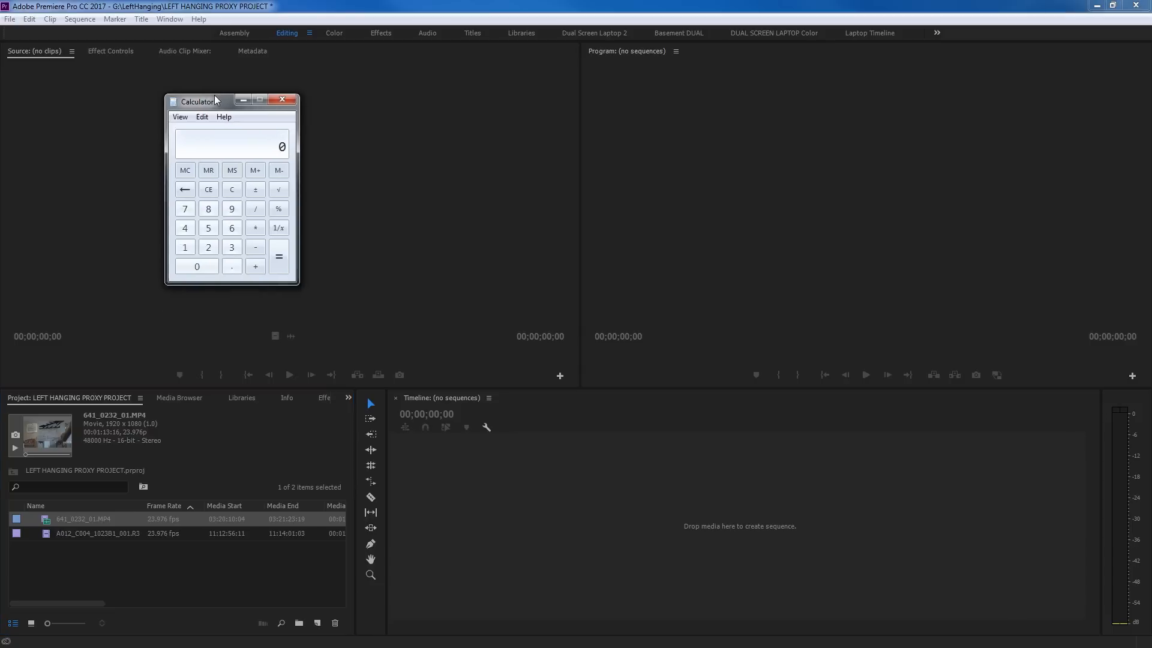
pyautogui.moveTo(216, 98); pyautogui.dragTo(258, 145)
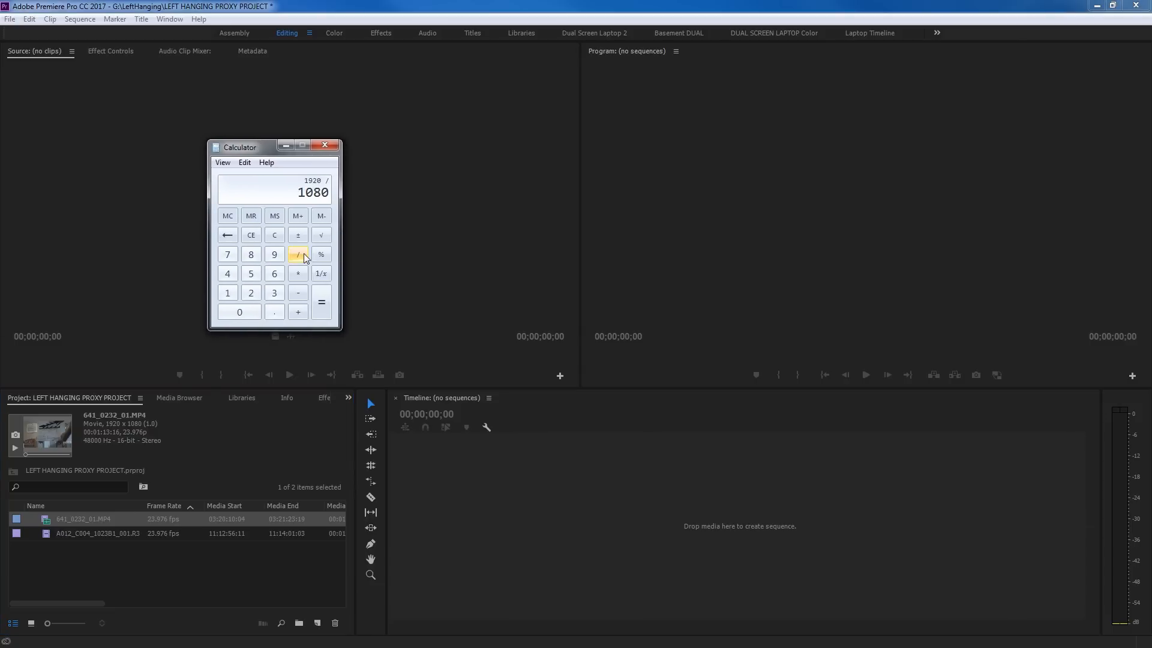
pyautogui.click(322, 303)
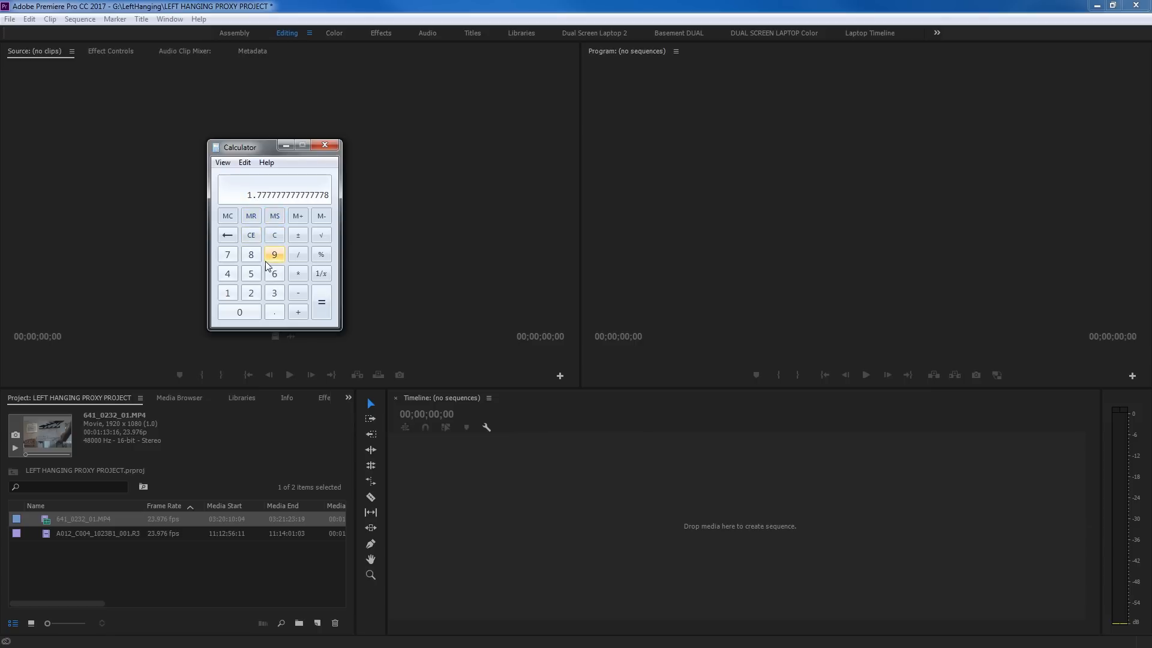
# Check the RED clip's frame size, divide 4096 by 2160 for its aspect ratio, and close Calculator
pyautogui.click(95, 533)
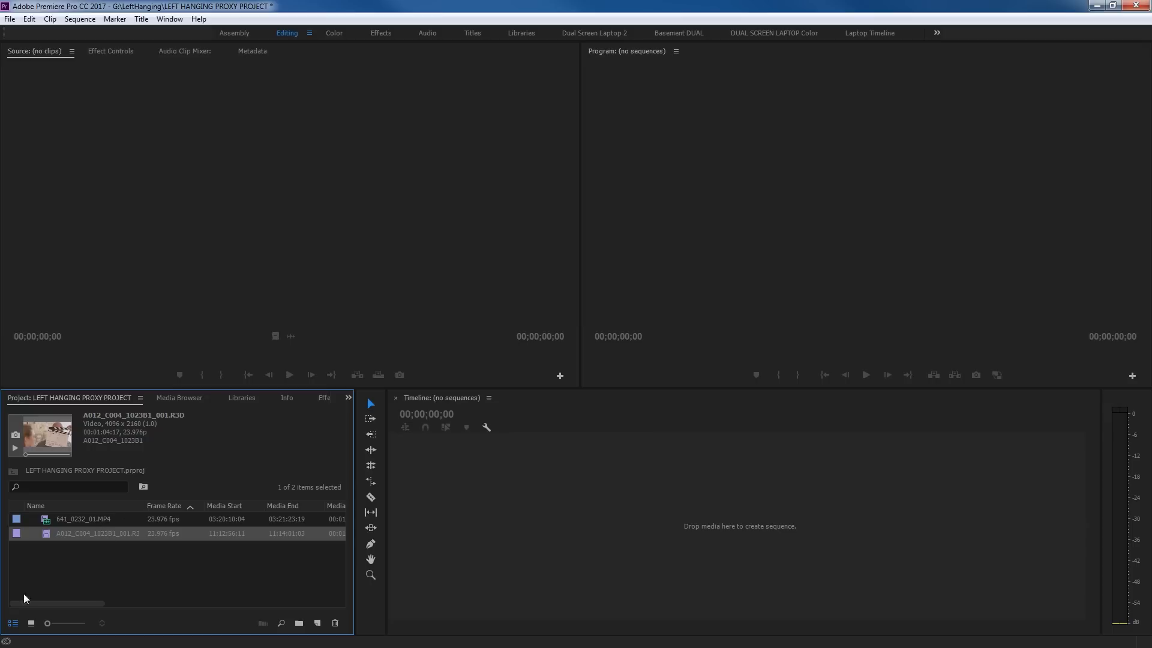
pyautogui.hotkey('alt', 'Tab')
pyautogui.write('4096/')
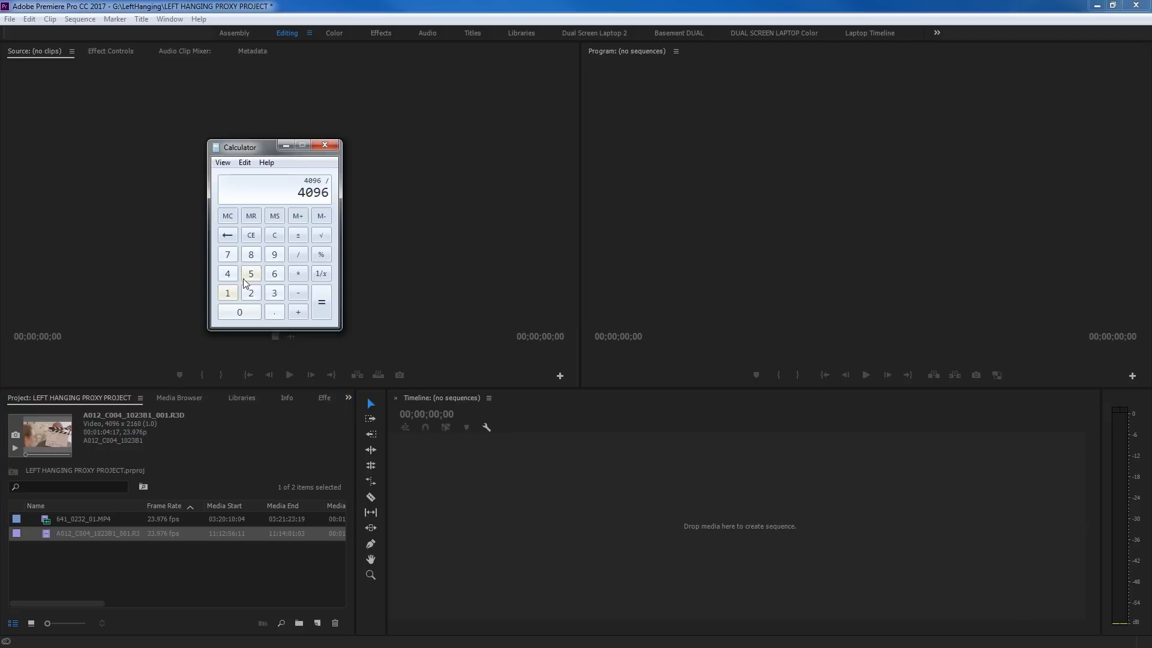
pyautogui.write('2160')
pyautogui.press('Return')
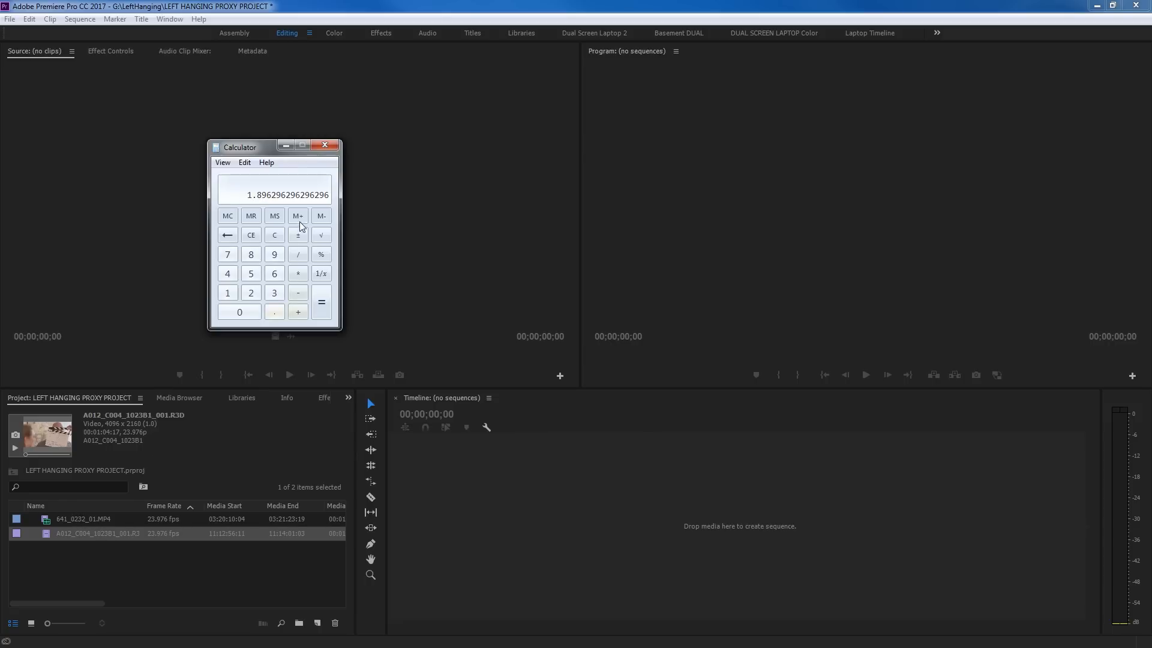
pyautogui.click(338, 146)
# Create a sequence from 641_0232_01.MP4, enlarge its tracks, and add A012_C004_1023B1_001.R3D after the first clip
pyautogui.moveTo(45, 518); pyautogui.dragTo(520, 512)
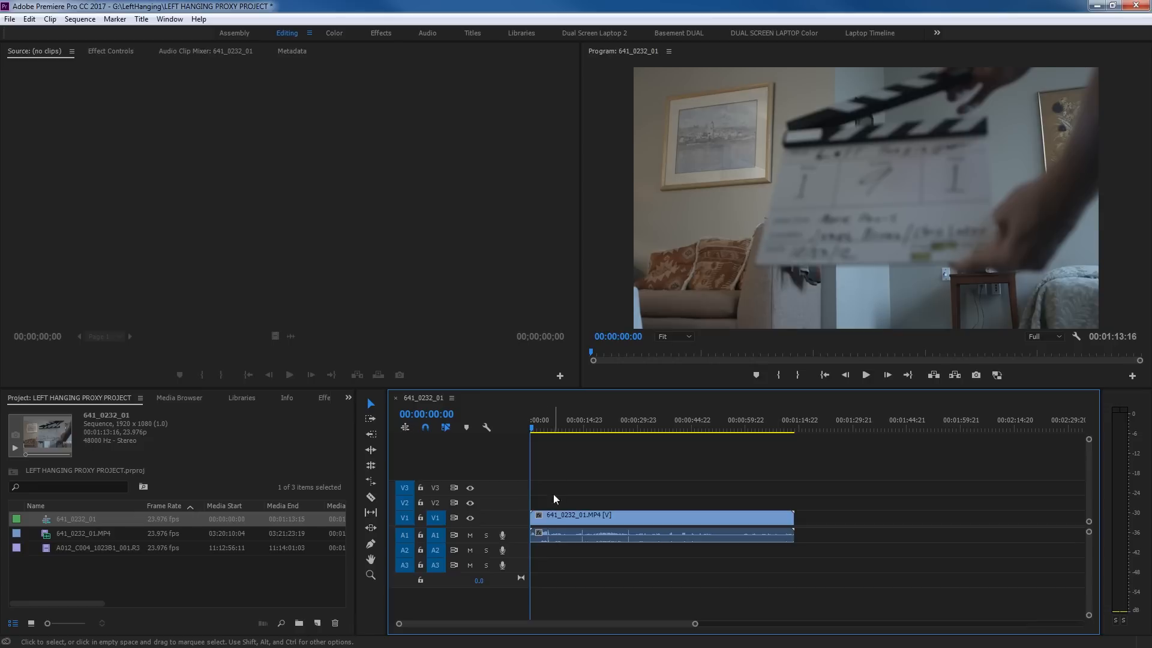
pyautogui.hotkey('shift', '=')
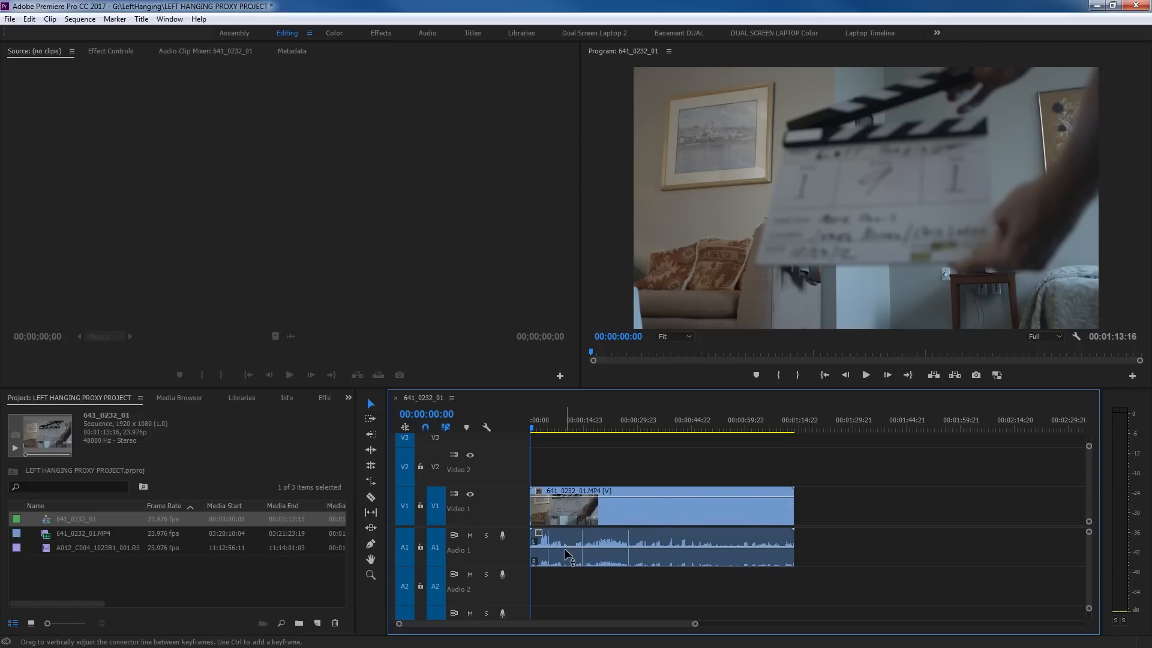
pyautogui.doubleClick(60, 547)
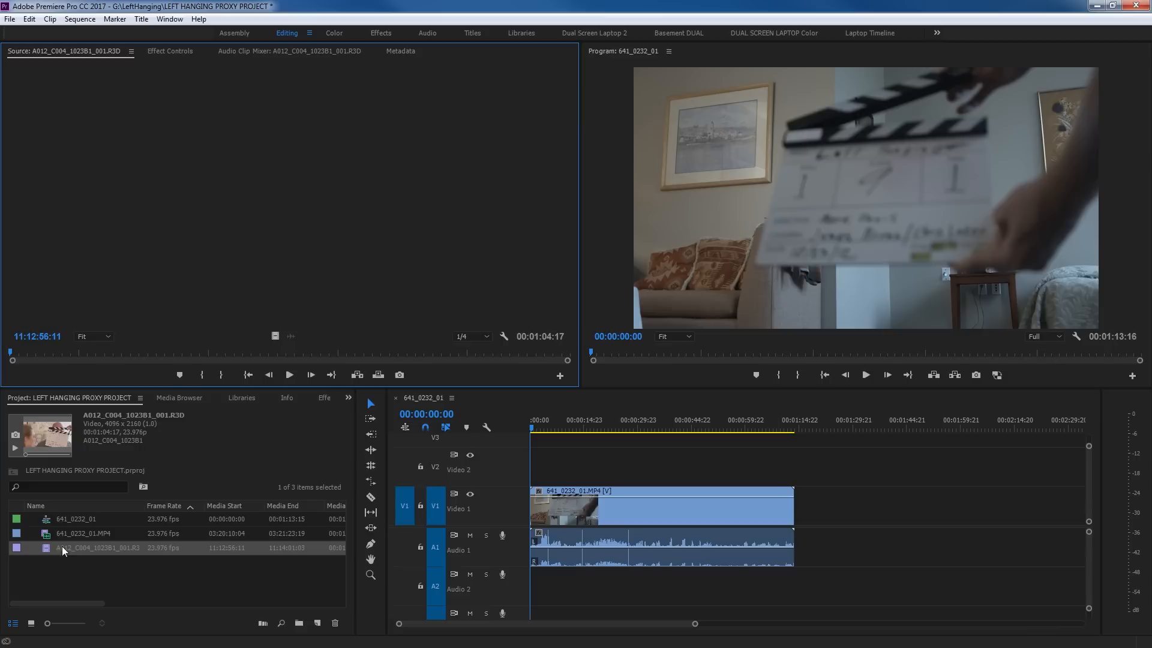
pyautogui.moveTo(50, 548); pyautogui.dragTo(829, 545)
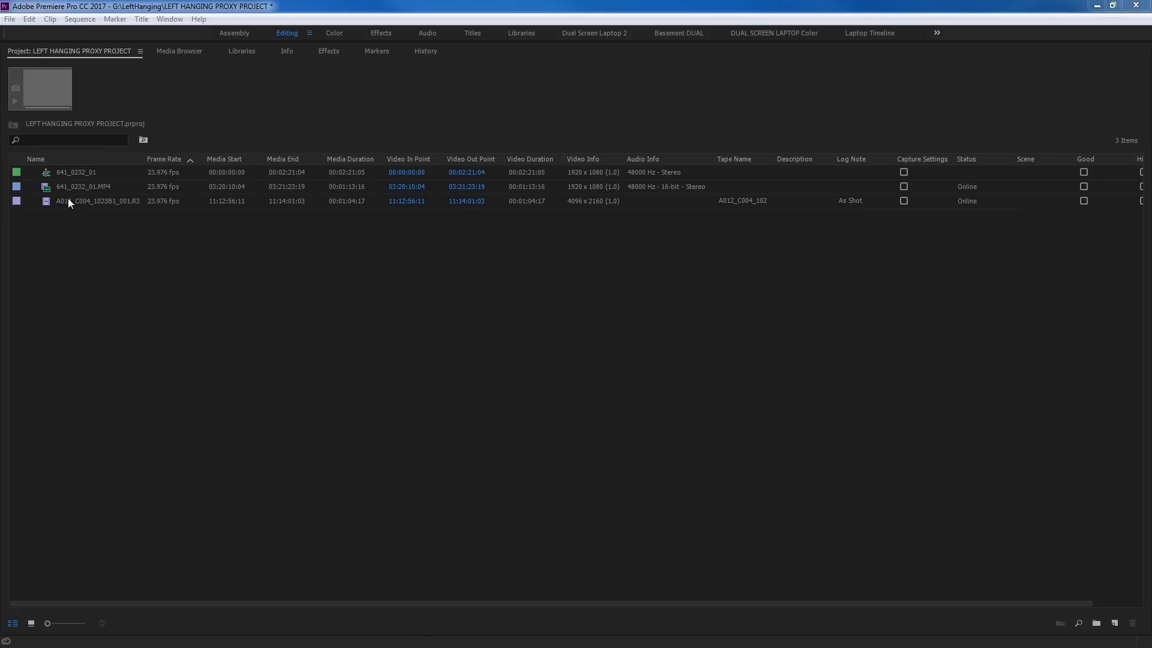
# Import the clip A002_C008_0310E5_001.R3D from The Gear Room's SHOOT, RED 01 footage folder
pyautogui.click(195, 54)
pyautogui.click(108, 594)
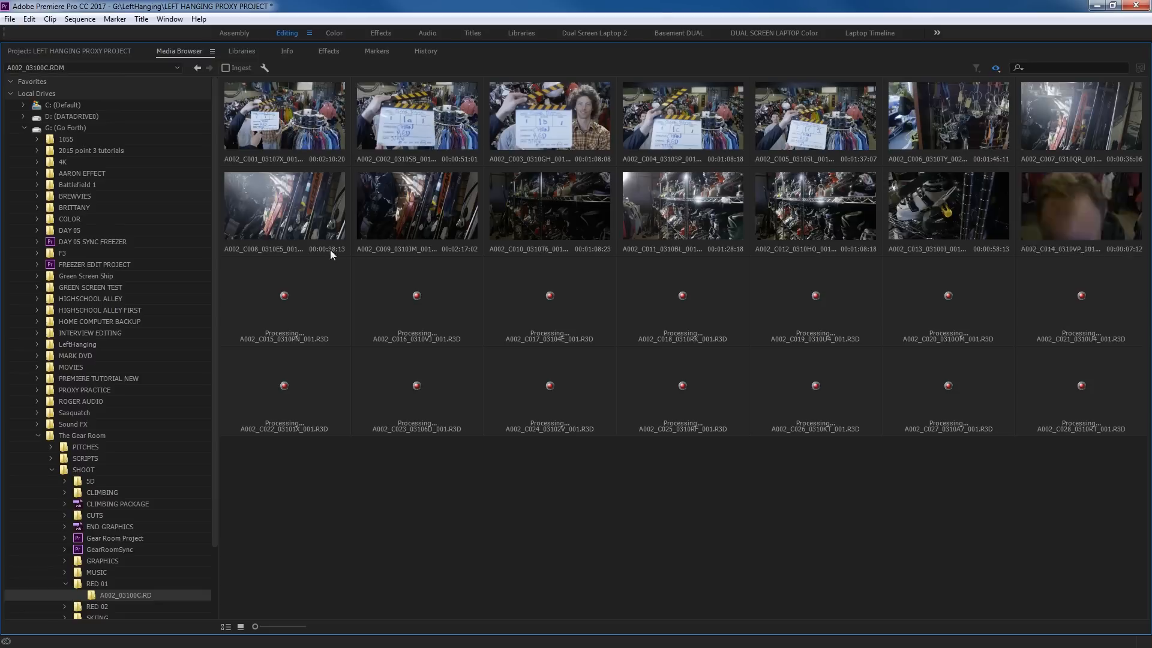
pyautogui.rightClick(293, 213)
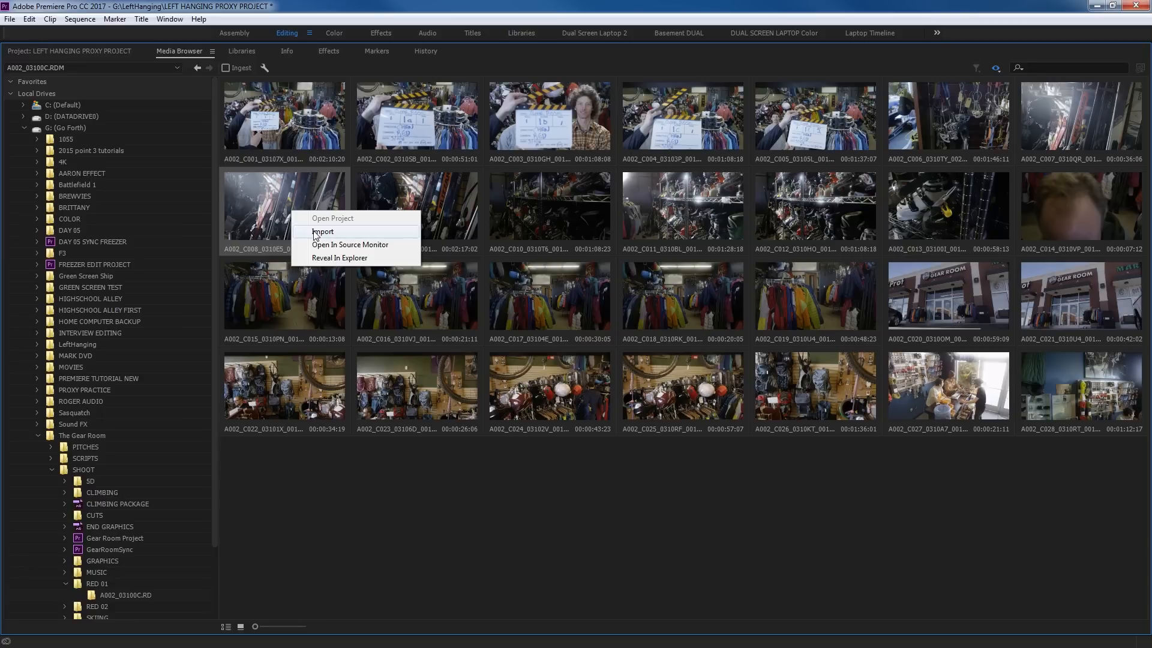
pyautogui.click(315, 233)
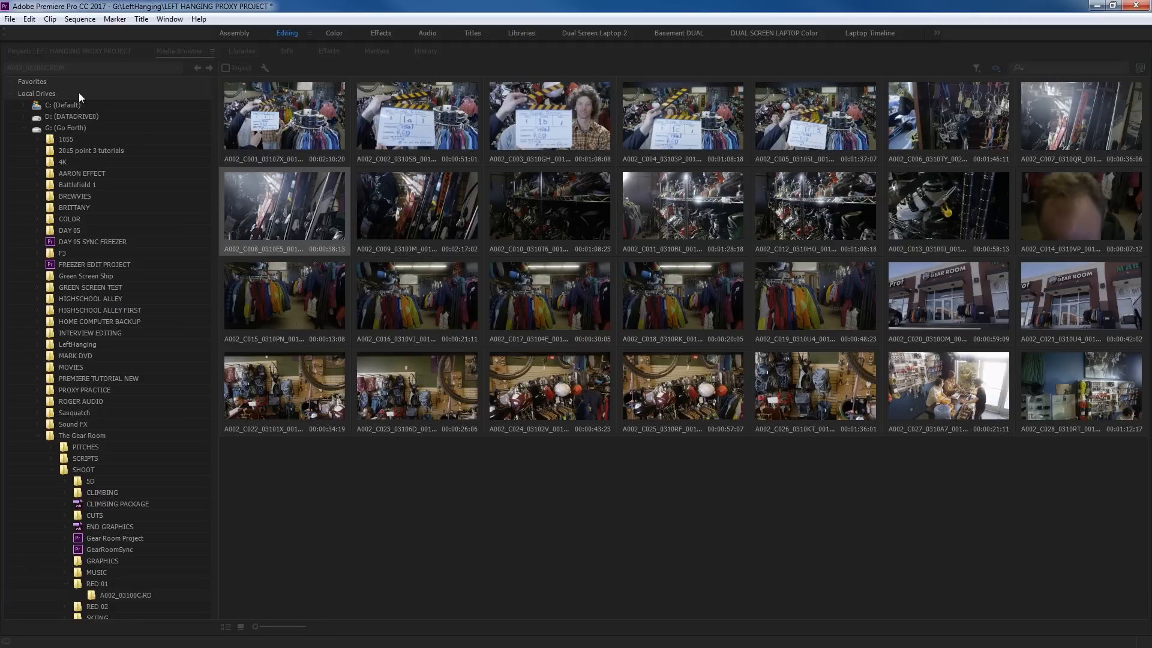
# Compare the frame size and audio details of the A002_C008 and A012_C004 RED clips in the project
pyautogui.click(69, 52)
pyautogui.click(47, 201)
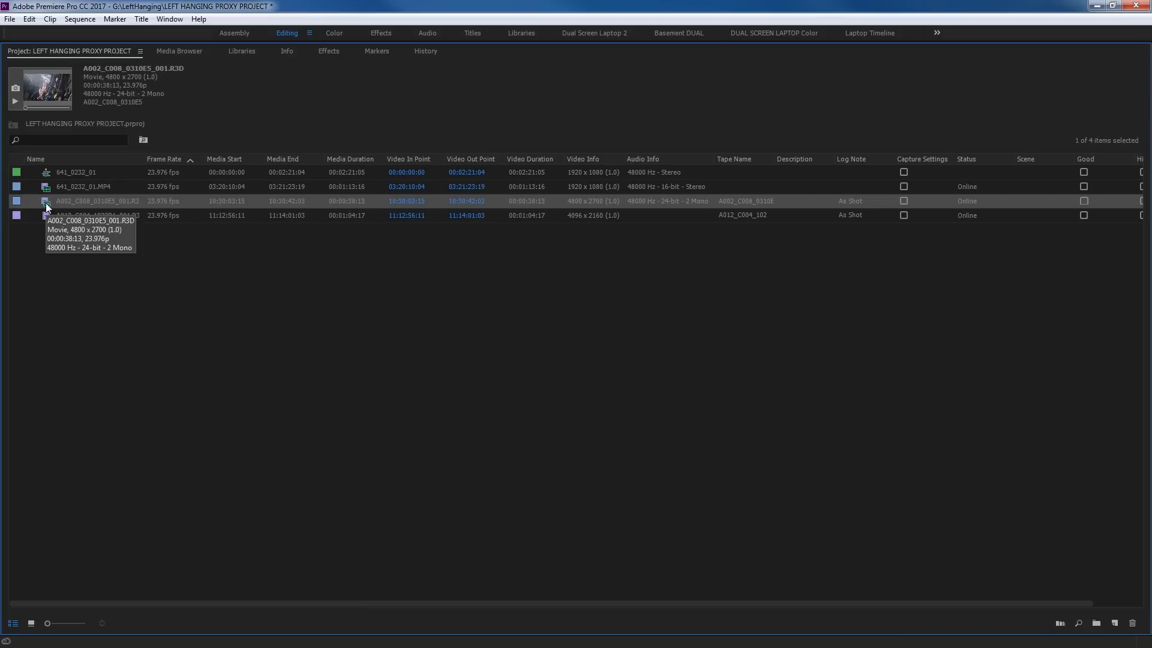
pyautogui.click(55, 216)
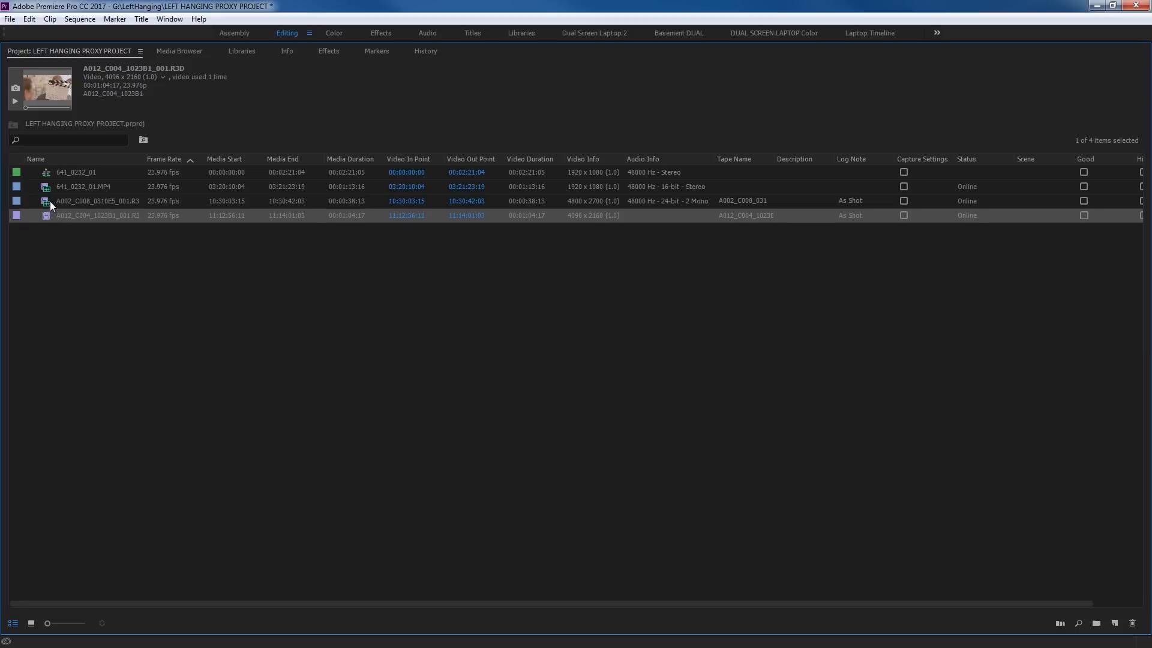
pyautogui.click(55, 201)
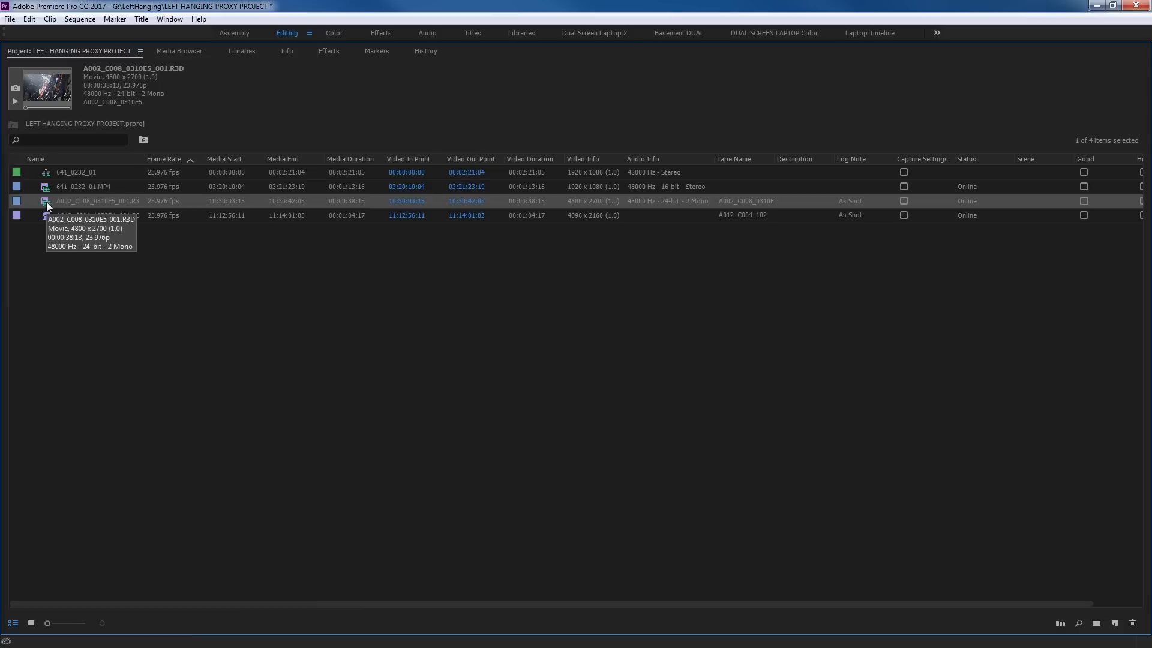
# Open the RED clip A002_C008_0310E5_001.R3D and add it to the sequence between 641_0232_01.MP4 and A012_C004_1023B1_001.R3D
pyautogui.doubleClick(46, 201)
pyautogui.moveTo(381, 297); pyautogui.dragTo(807, 516)
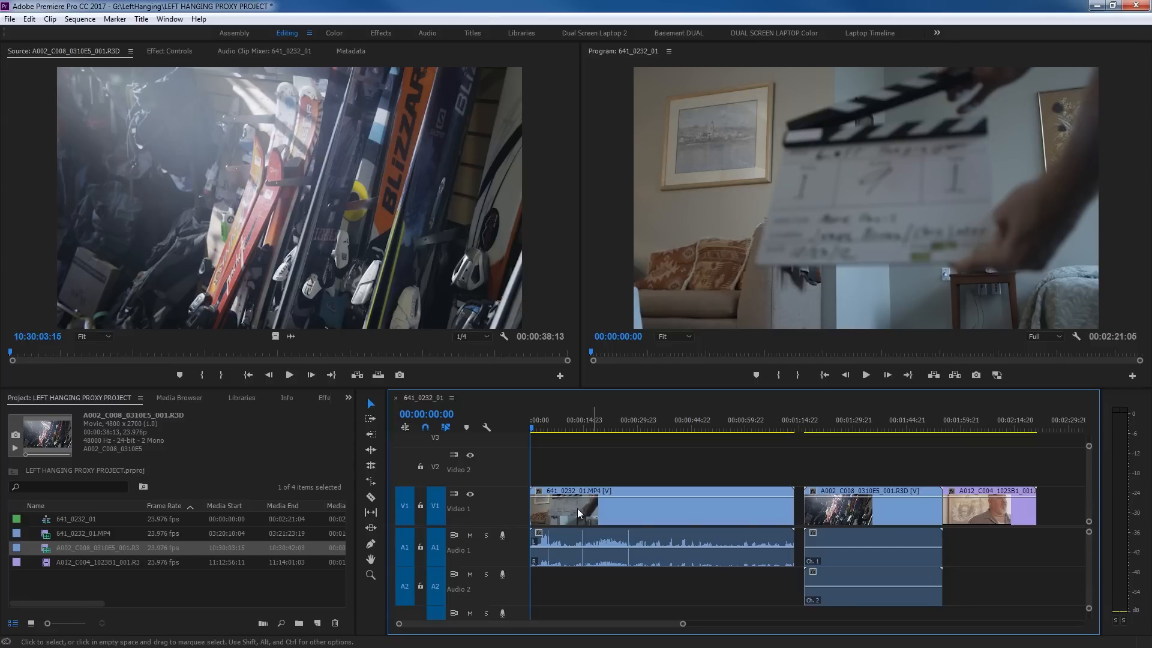
# Delete all clips from the 641_0232_01 sequence timeline
pyautogui.moveTo(964, 476); pyautogui.dragTo(682, 612)
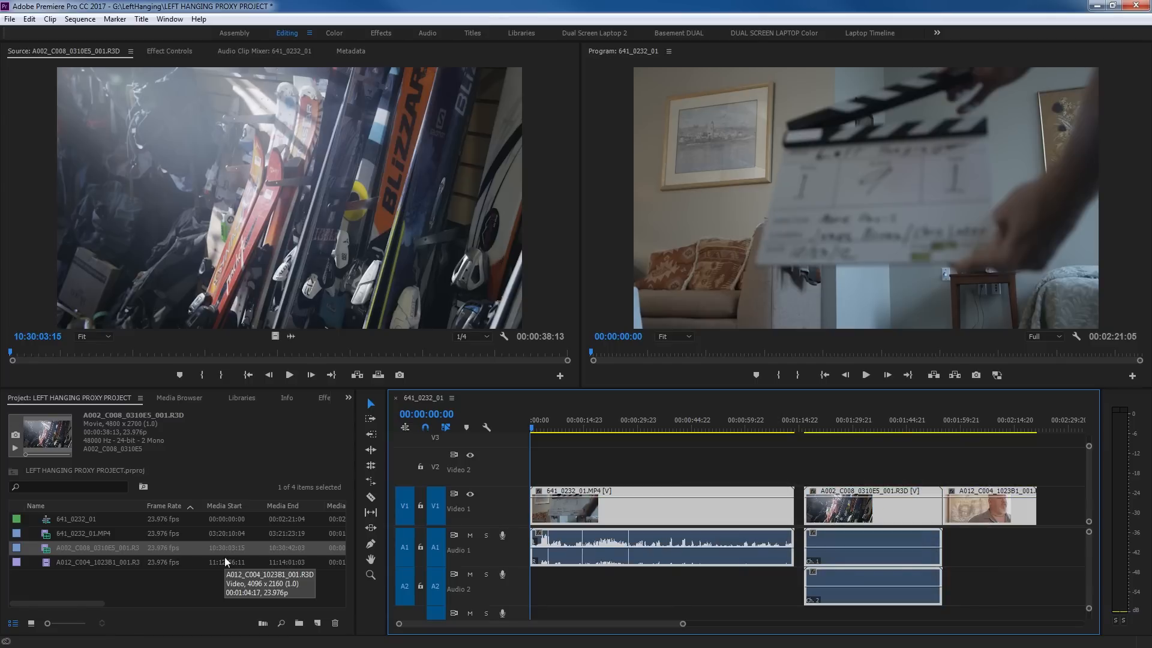
pyautogui.press('Delete')
# Check the frame sizes of 641_0232_01.MP4 and the A002_C008 RED clip, divide 4800 by 2700 for the aspect ratio, and close Calculator
pyautogui.click(81, 534)
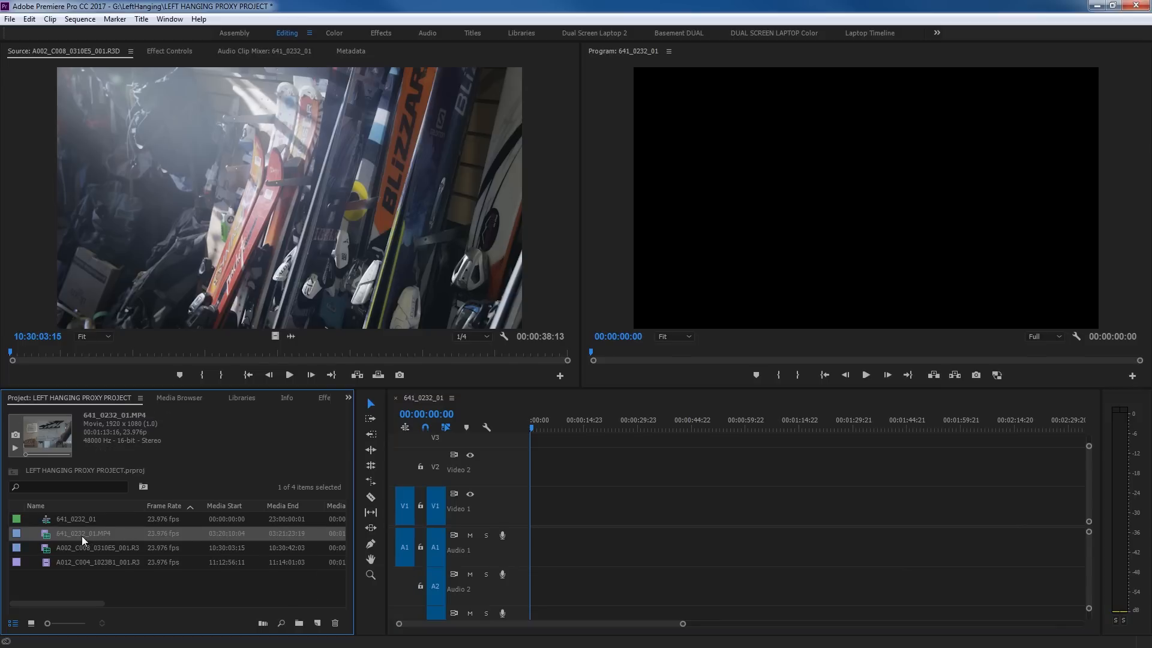
pyautogui.click(80, 551)
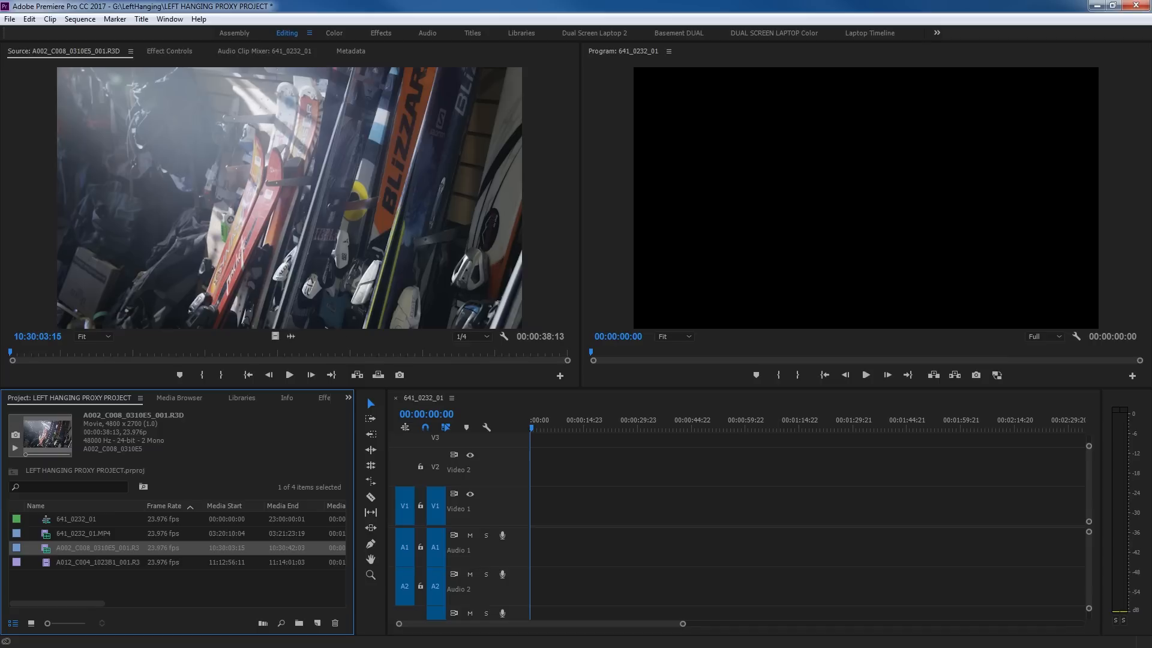
pyautogui.click(240, 313)
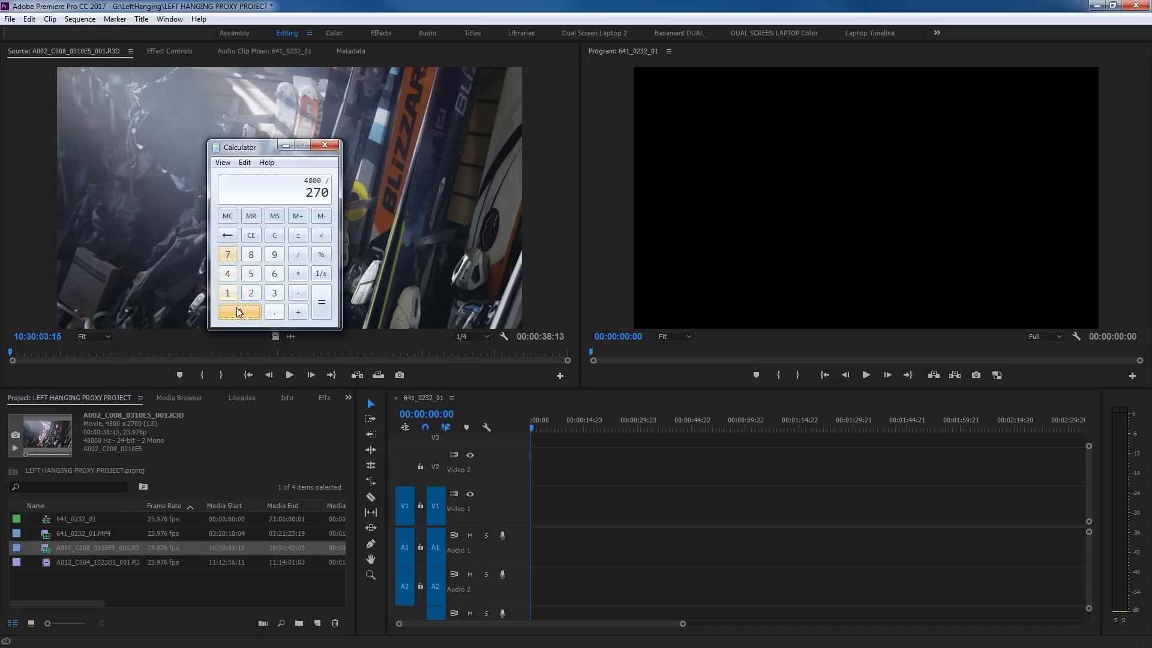
pyautogui.click(239, 313)
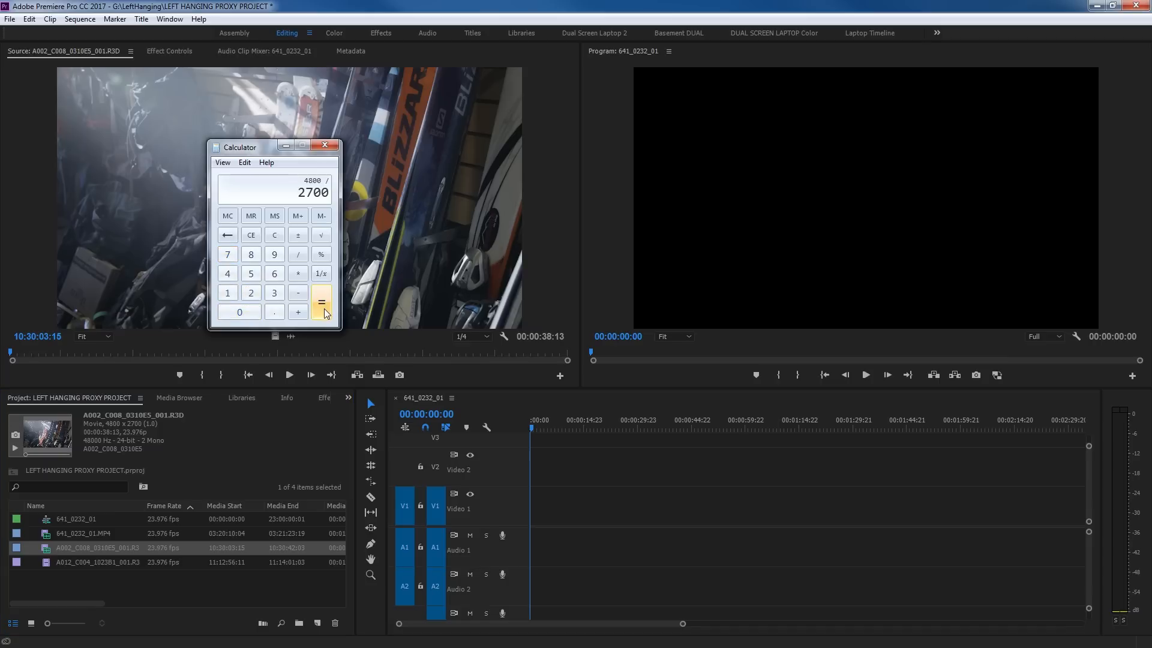
pyautogui.click(324, 312)
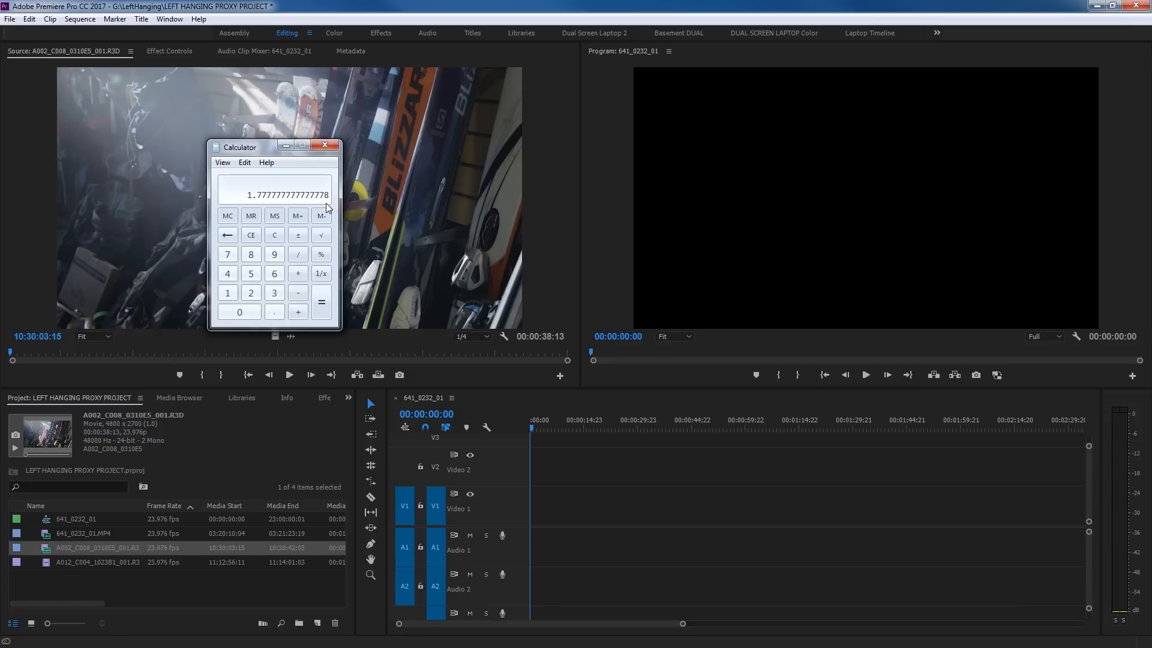
pyautogui.click(327, 145)
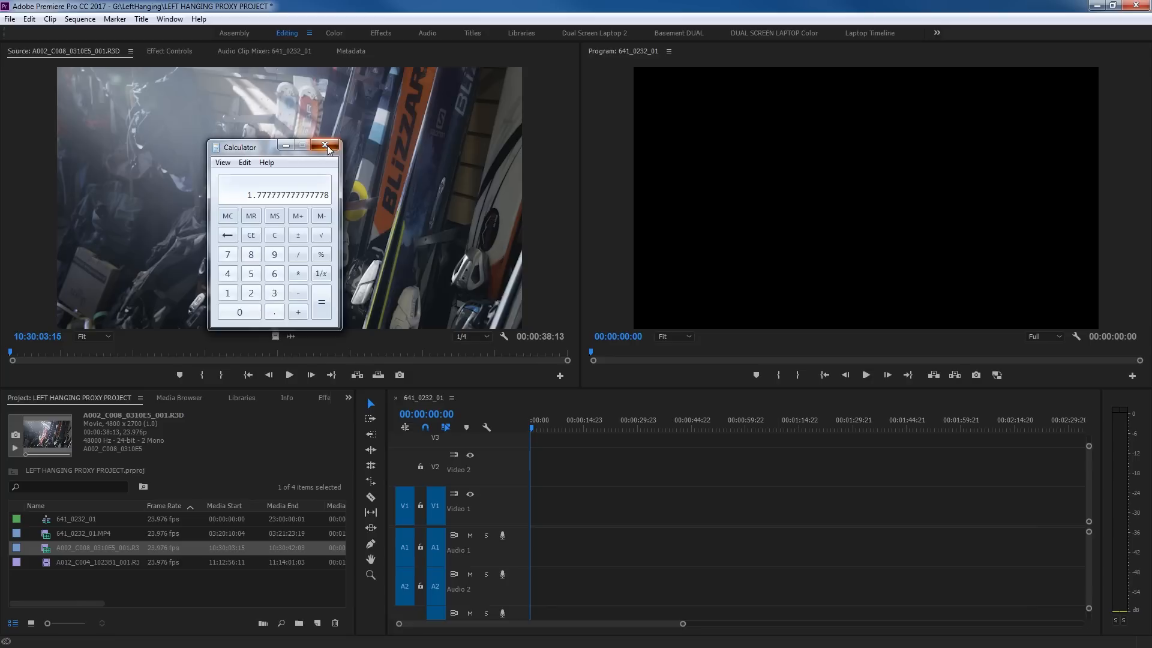
# Compare the frame size and audio channels of the Sony clip and both RED clips, widening the Name column to show full clip names
pyautogui.click(93, 532)
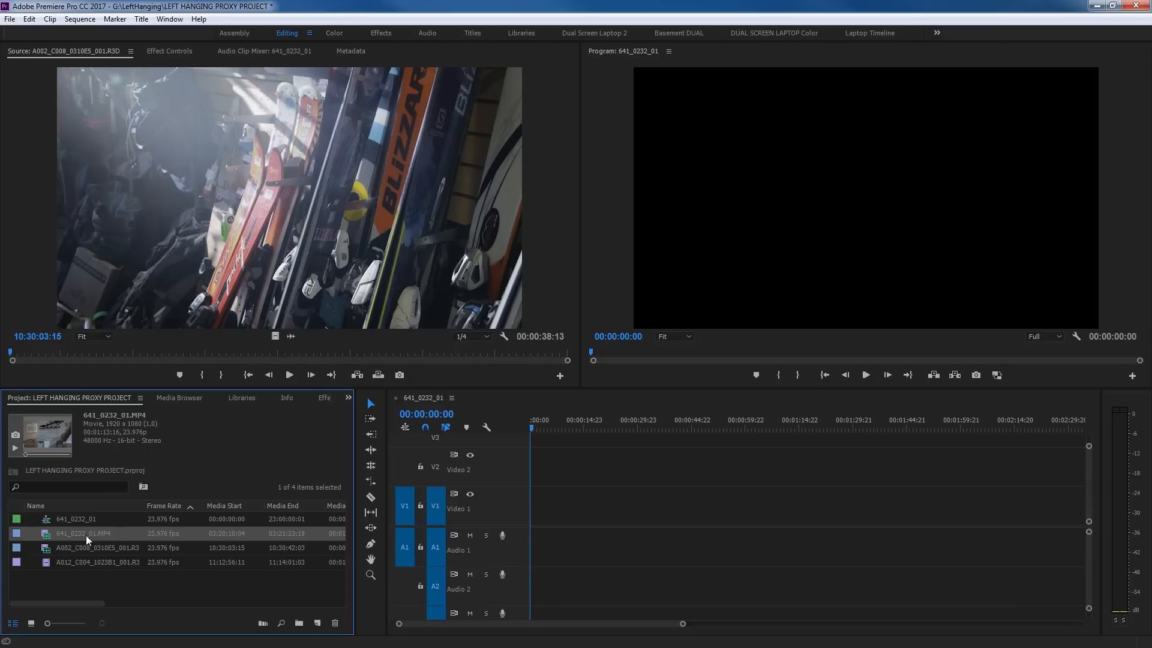
pyautogui.click(83, 549)
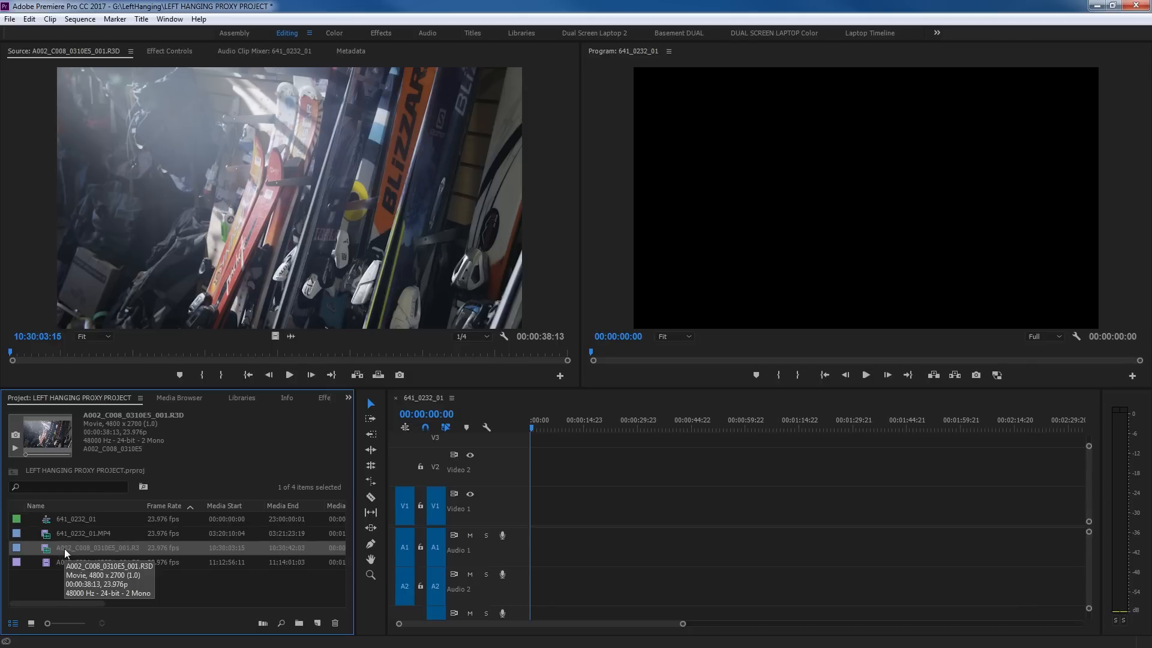
pyautogui.click(73, 562)
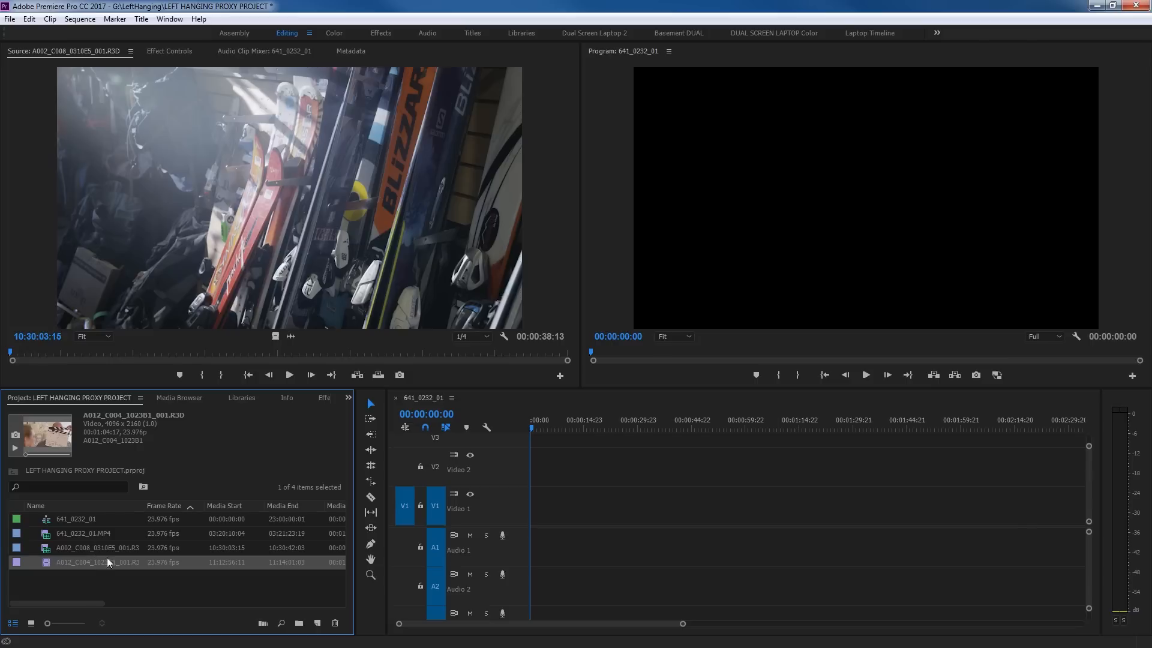
pyautogui.moveTo(145, 506); pyautogui.dragTo(172, 506)
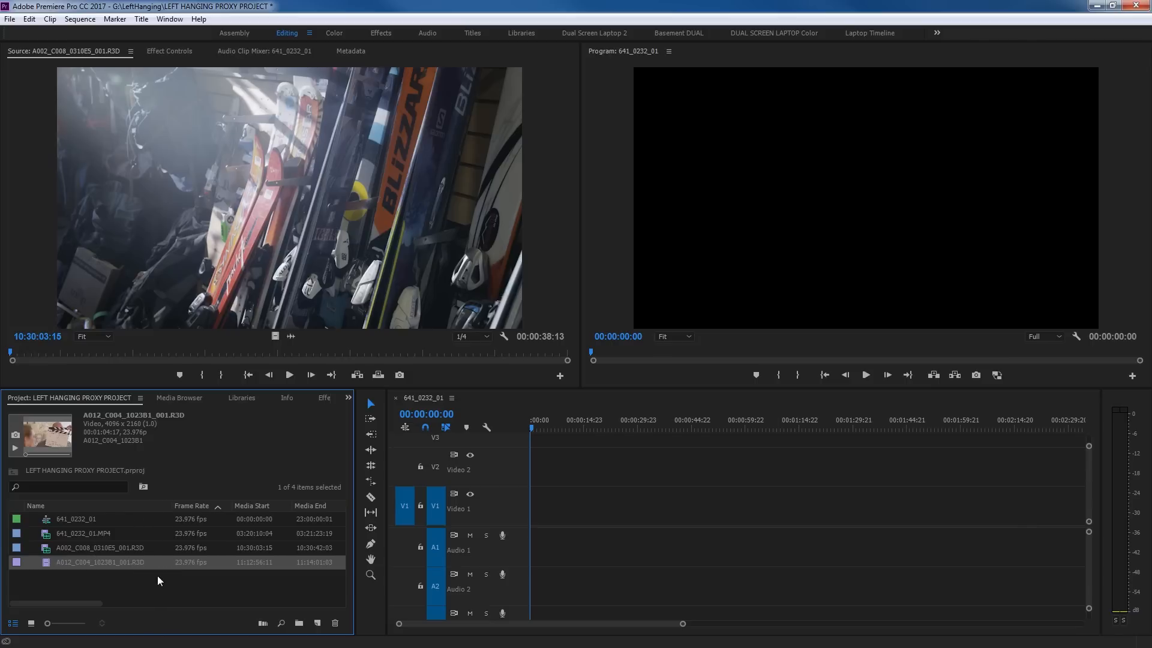
pyautogui.click(113, 552)
pyautogui.click(103, 535)
pyautogui.click(105, 561)
pyautogui.click(89, 537)
pyautogui.click(90, 546)
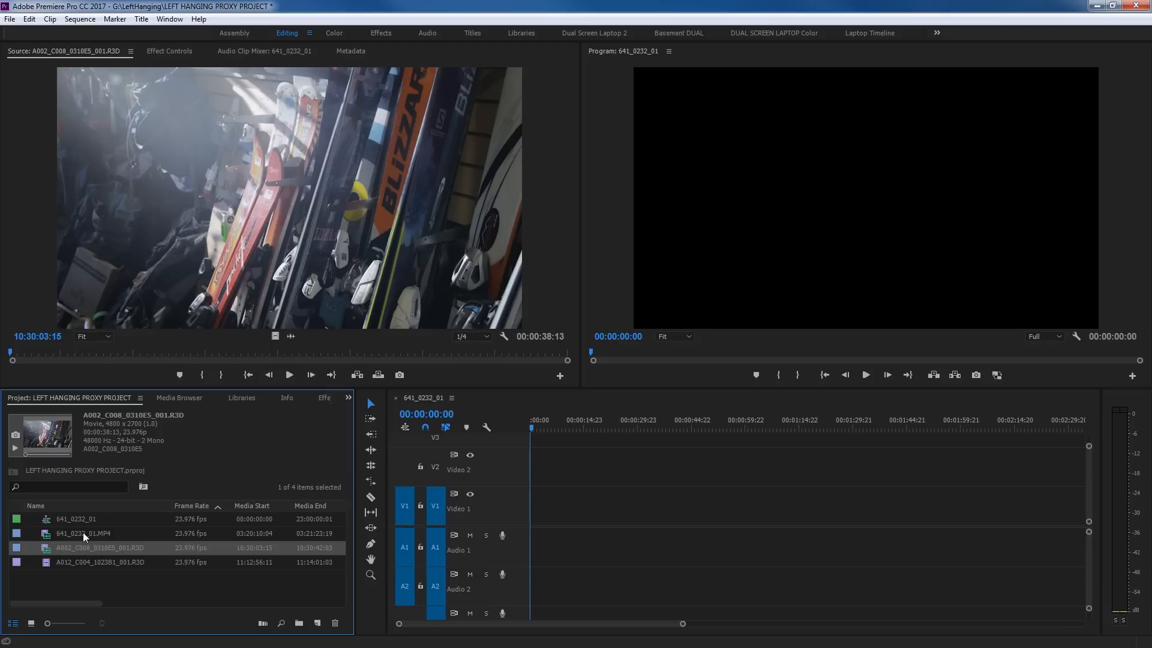
pyautogui.click(82, 532)
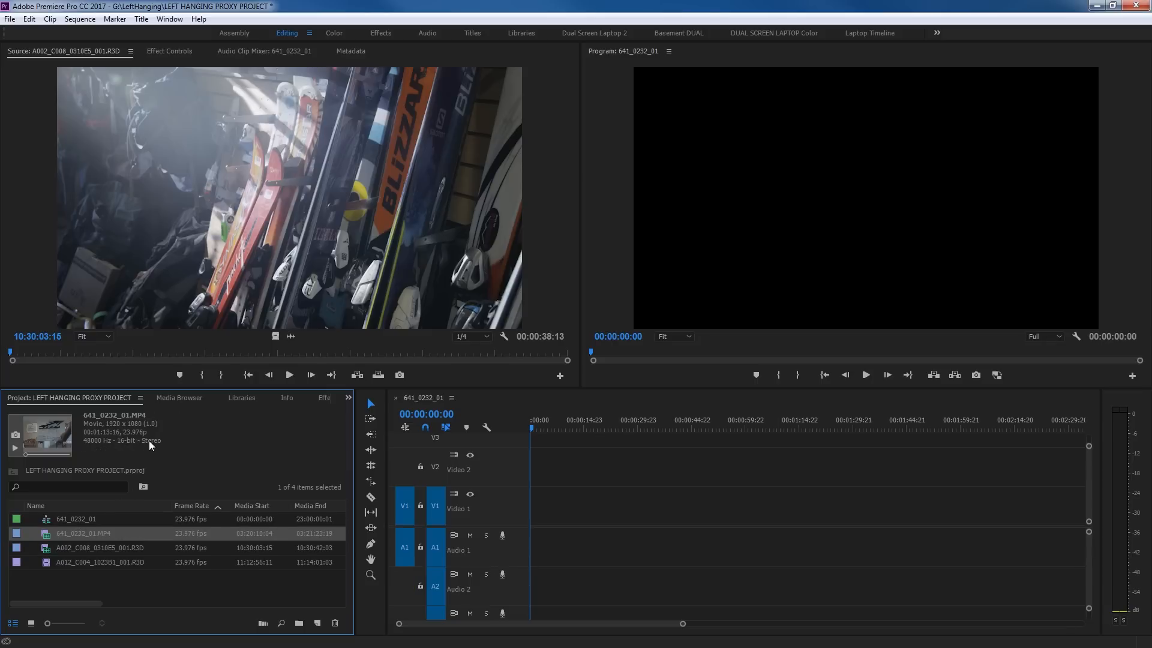
pyautogui.click(102, 547)
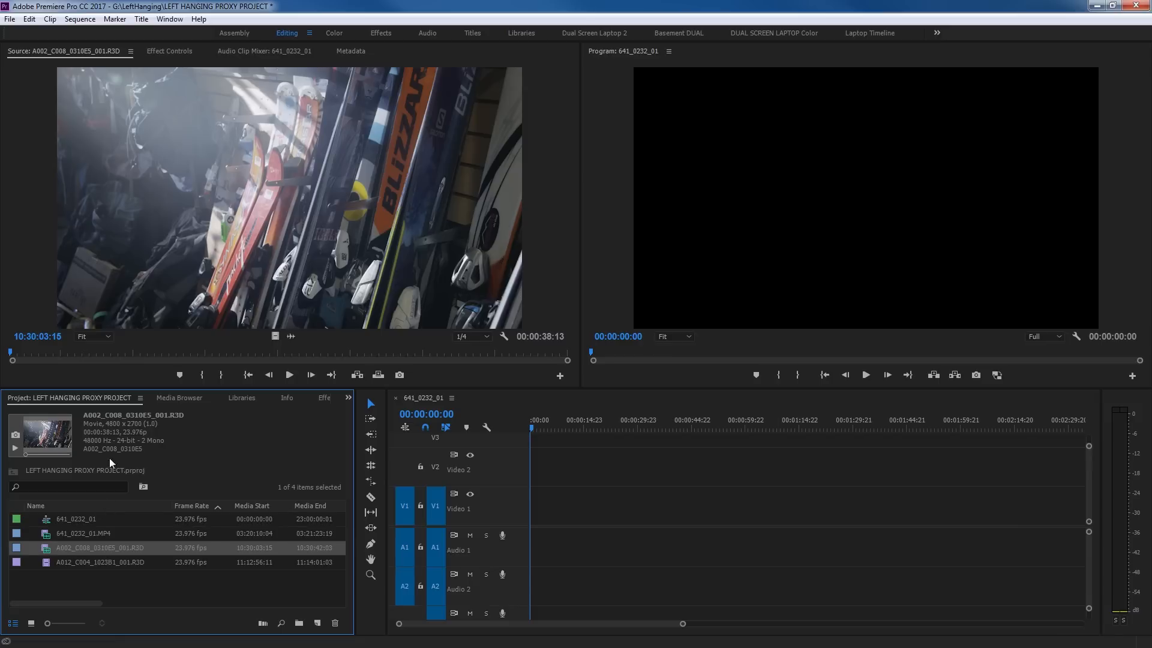
pyautogui.click(136, 563)
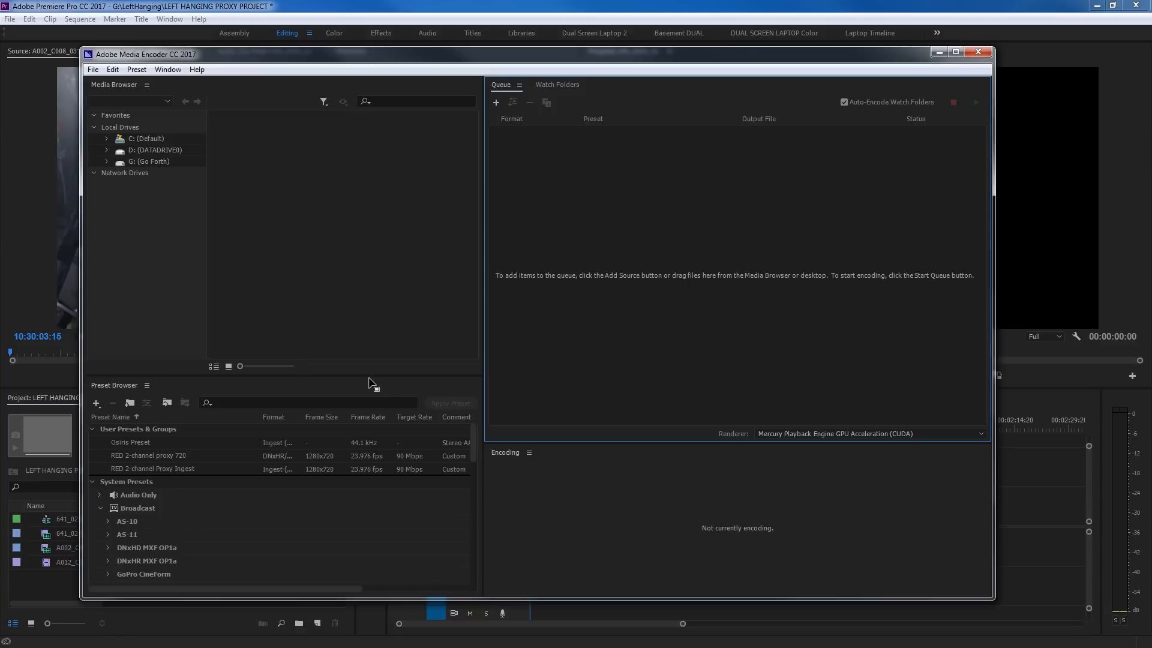
# Switch to Adobe Media Encoder, maximize it, and create a new encoding preset
pyautogui.click(956, 52)
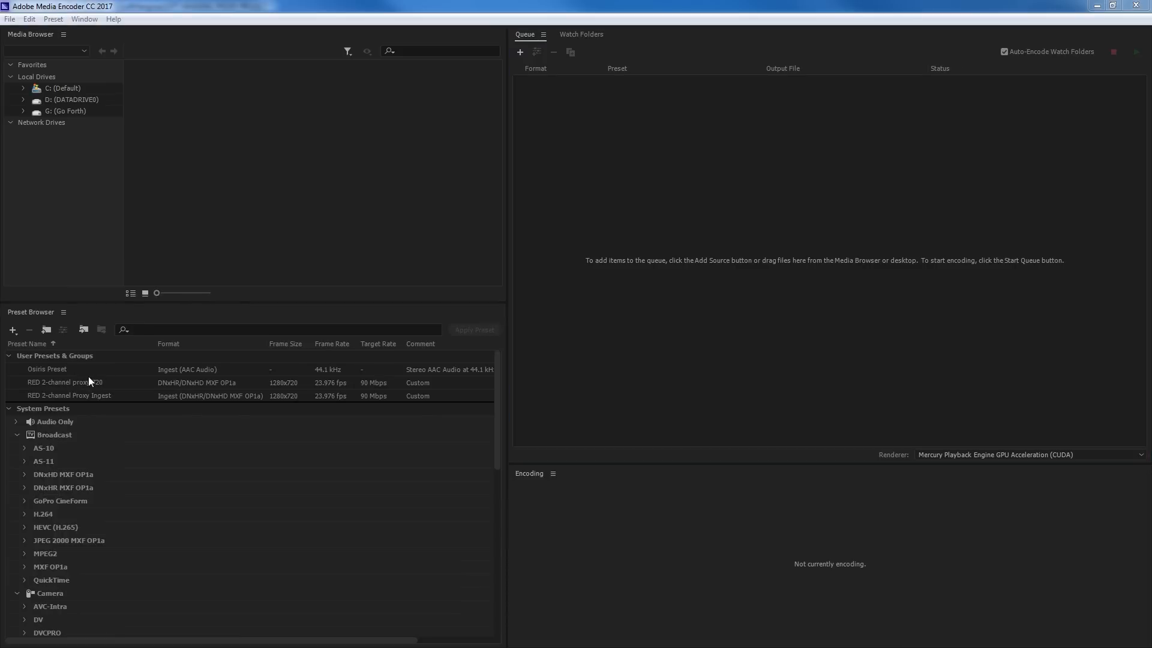
pyautogui.click(12, 330)
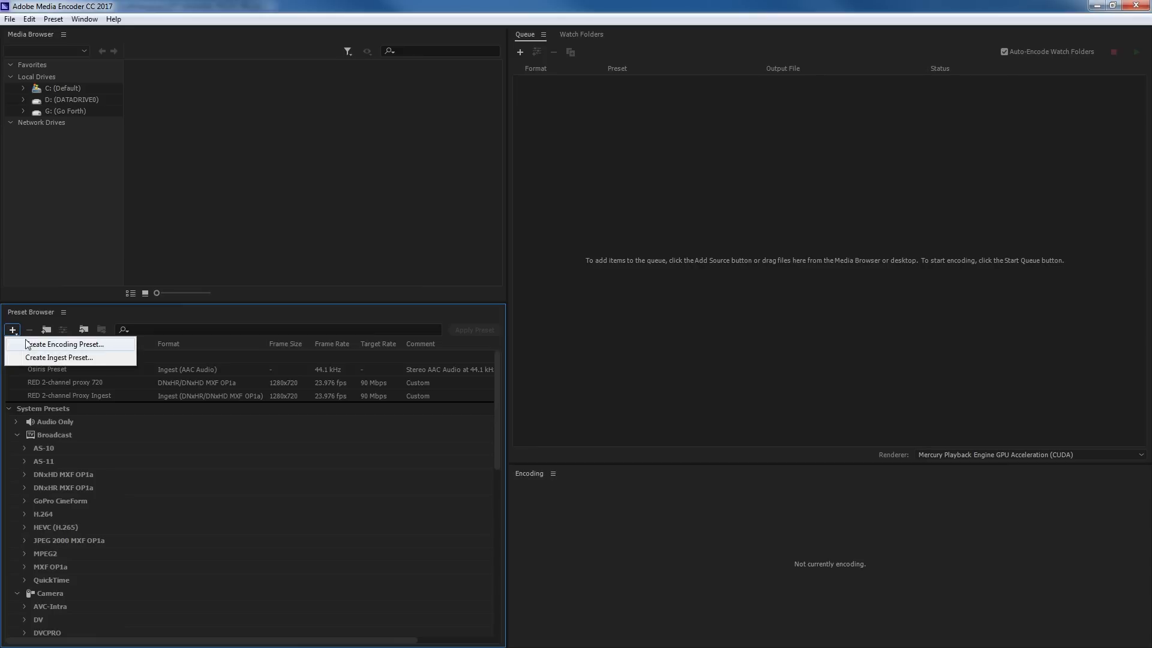
pyautogui.click(61, 347)
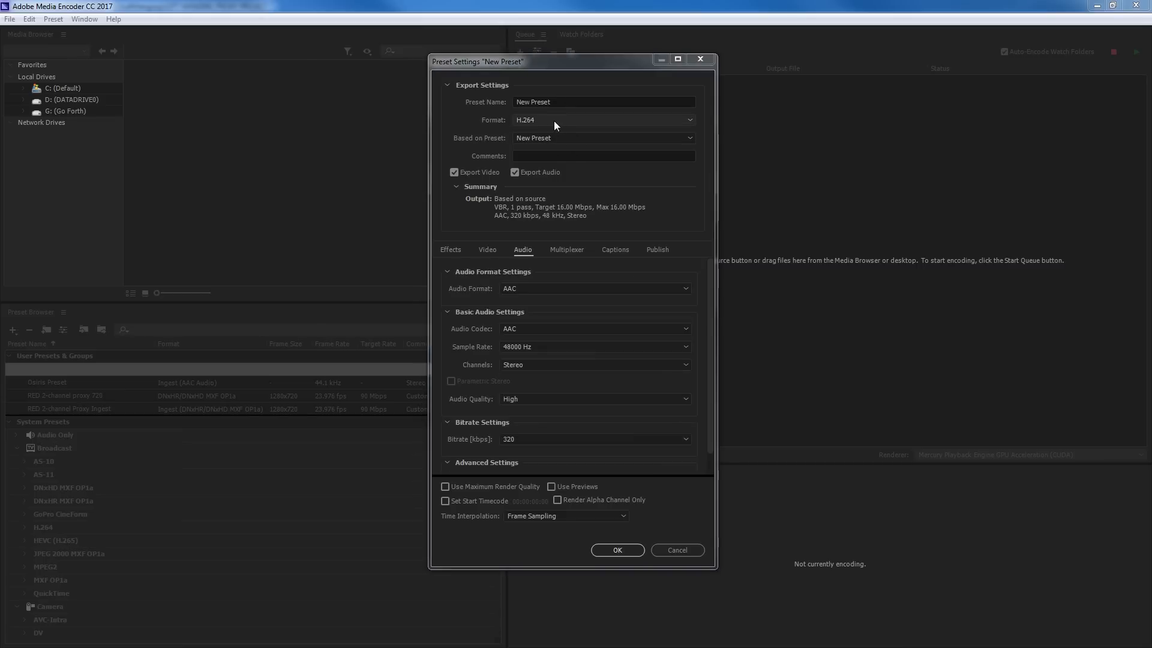
# Set the new preset's format to QuickTime and its video codec to GoPro CineForm
pyautogui.click(553, 120)
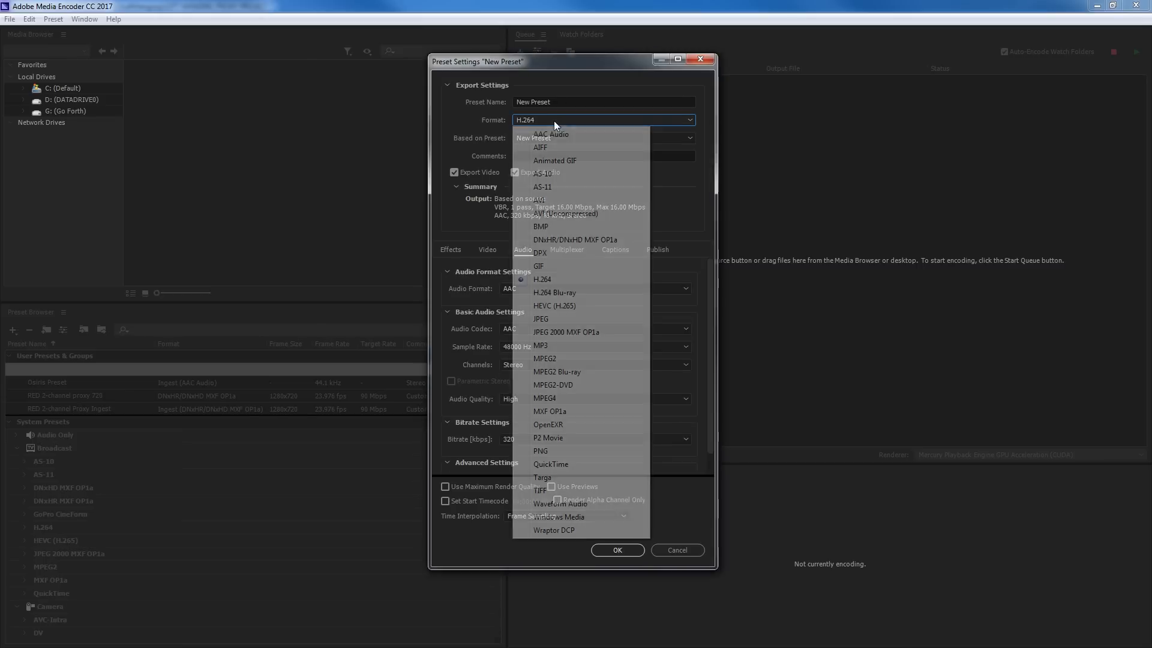
pyautogui.click(553, 464)
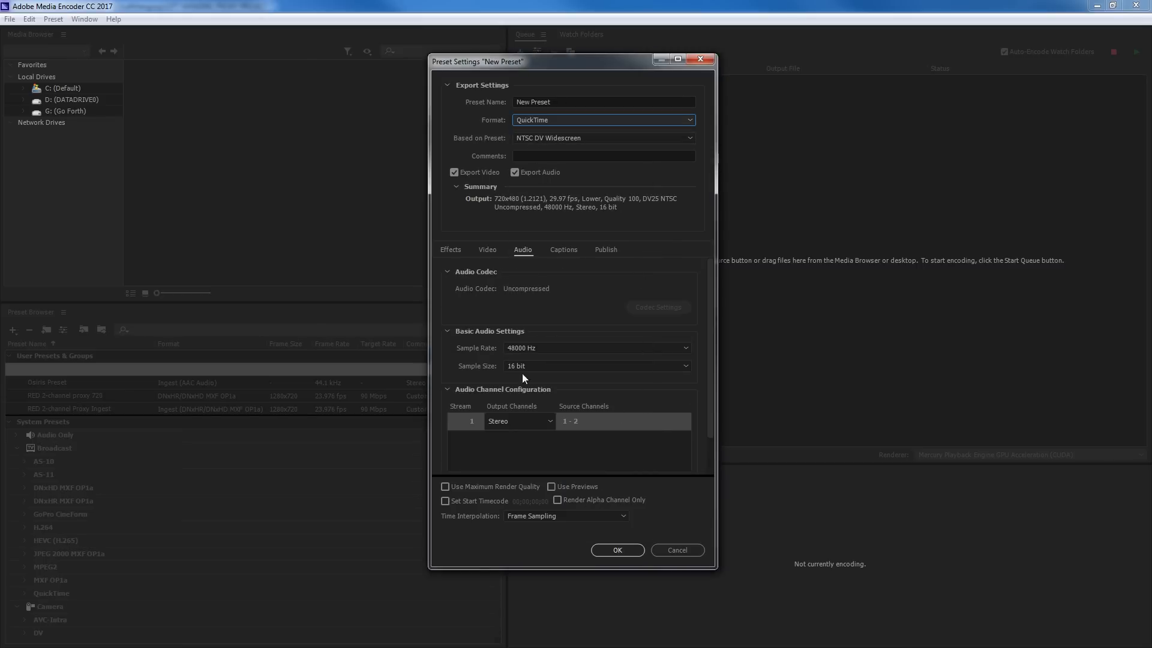
pyautogui.click(485, 252)
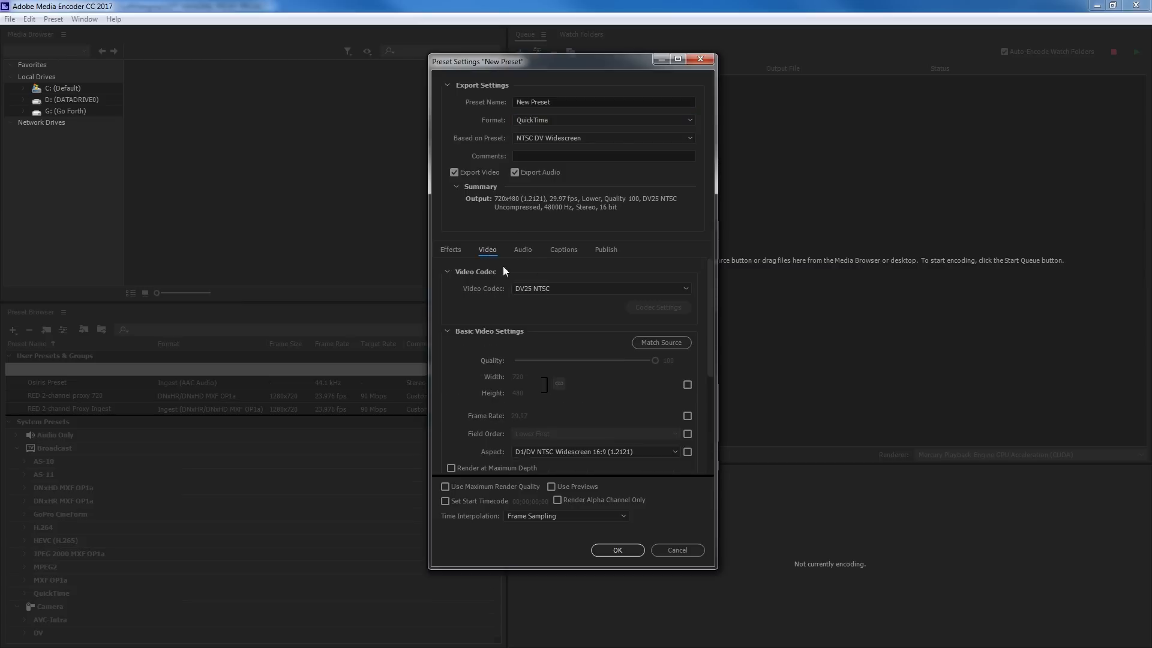
pyautogui.click(533, 290)
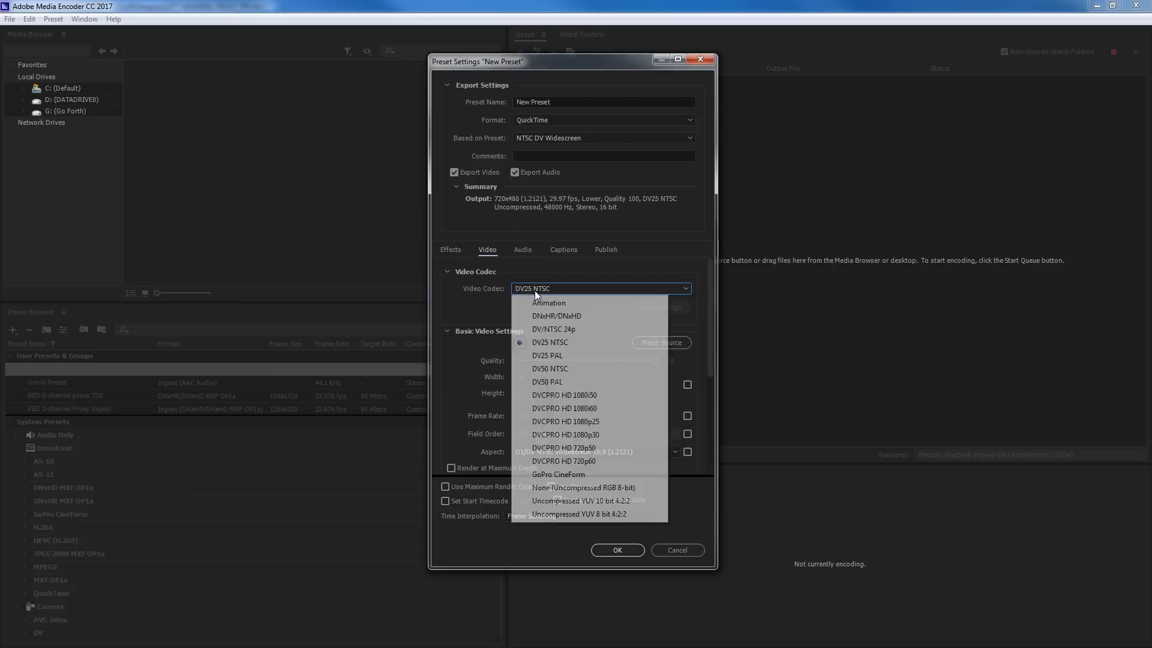
pyautogui.click(562, 478)
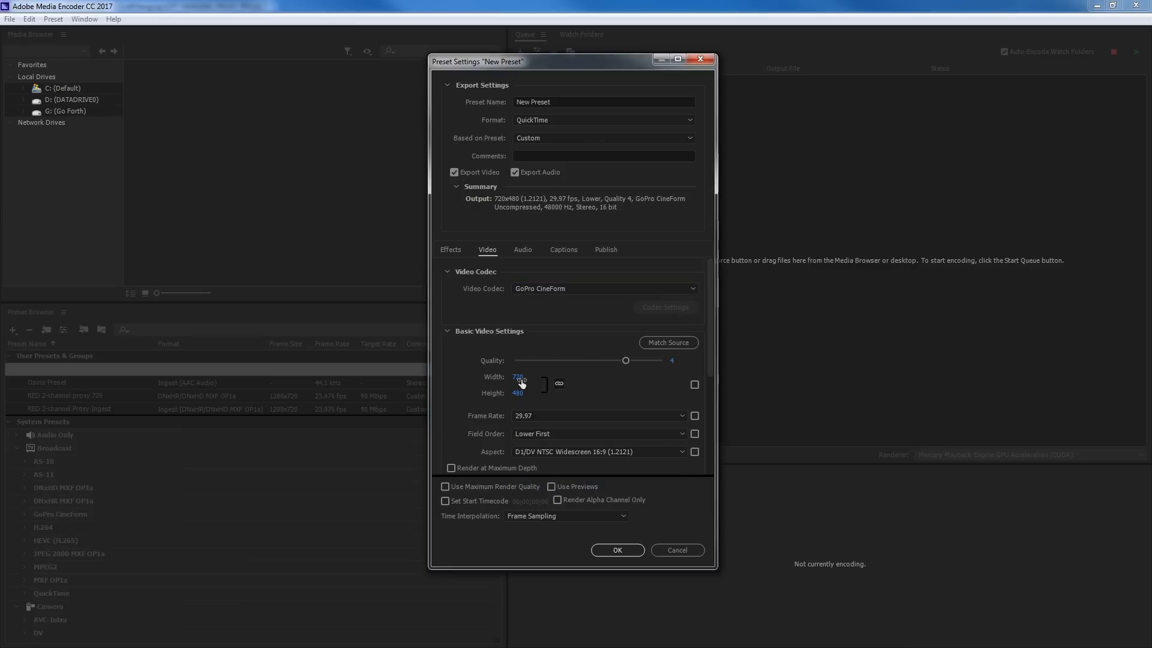
# Unlink the preset's width and height and set the frame size to 1280 by 720
pyautogui.click(559, 383)
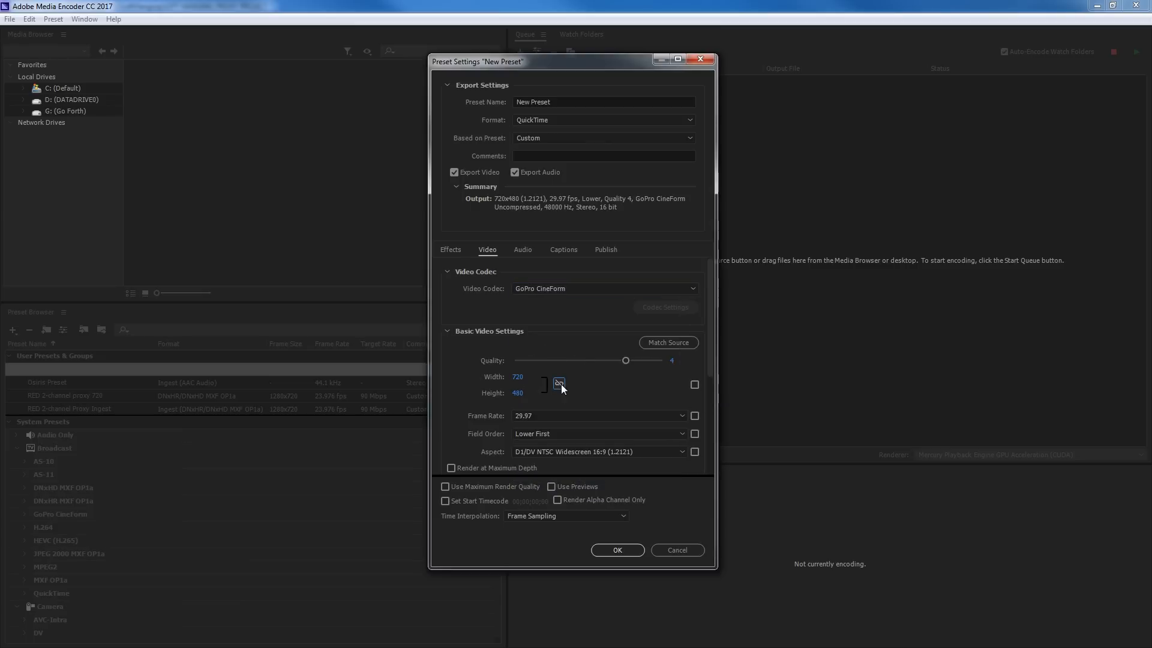
pyautogui.click(519, 376)
pyautogui.write('1280')
pyautogui.click(515, 393)
pyautogui.write('720')
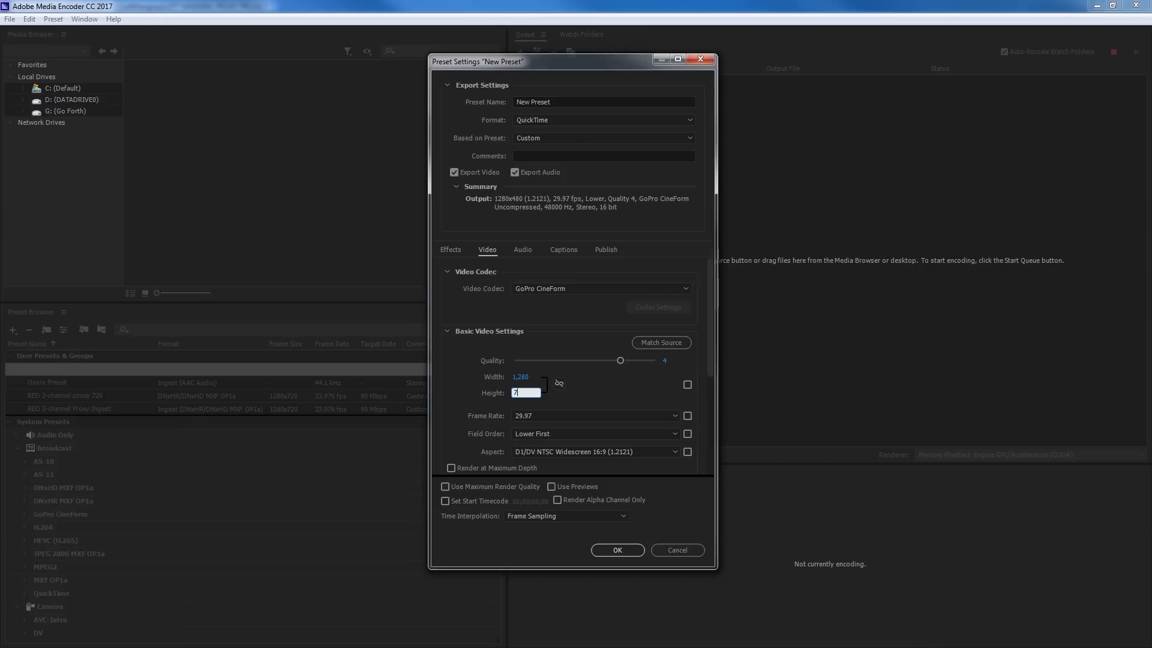
pyautogui.click(588, 403)
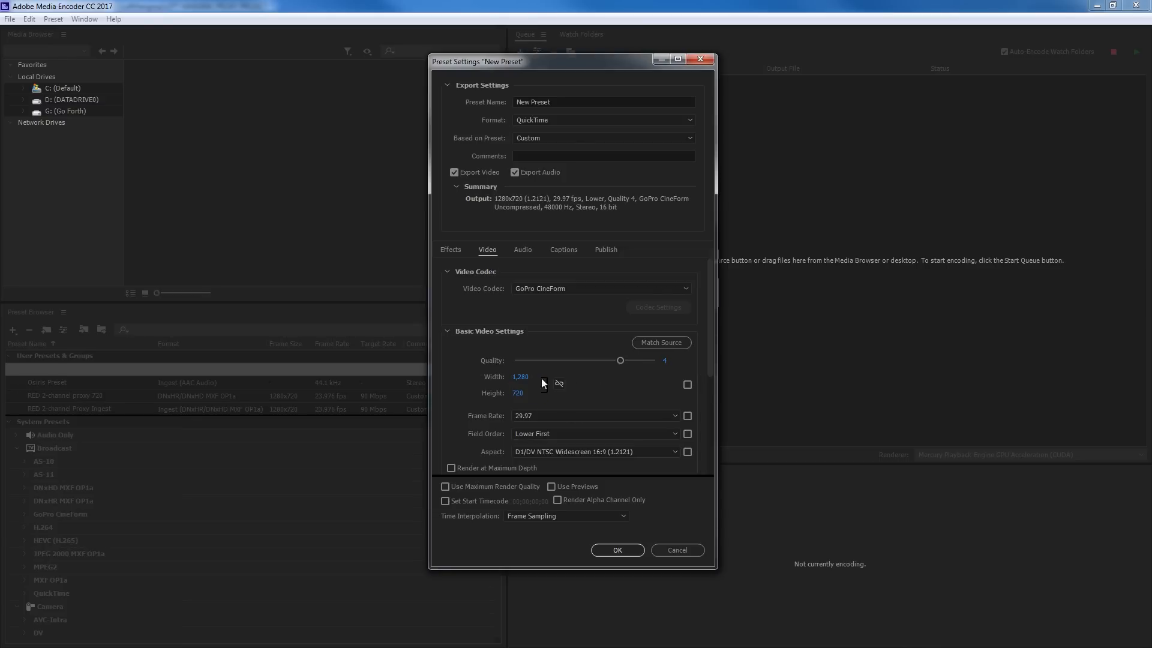
# Set the preset's frame rate to 23.976 and its pixel aspect to Square Pixels (1.0)
pyautogui.click(564, 414)
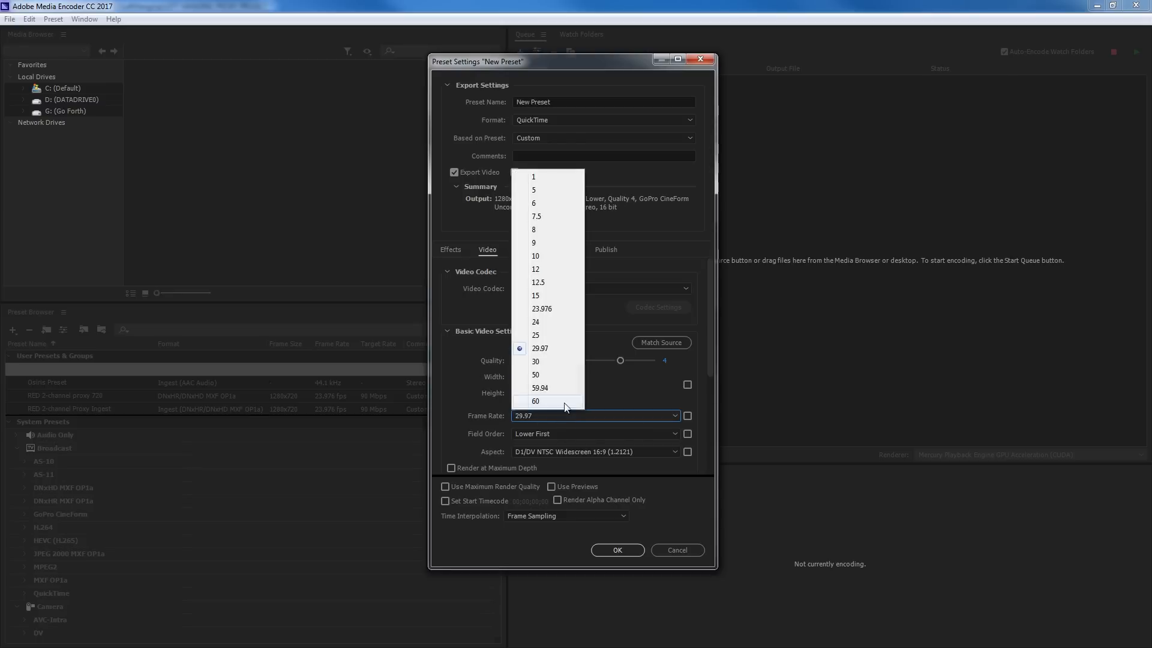
pyautogui.click(548, 308)
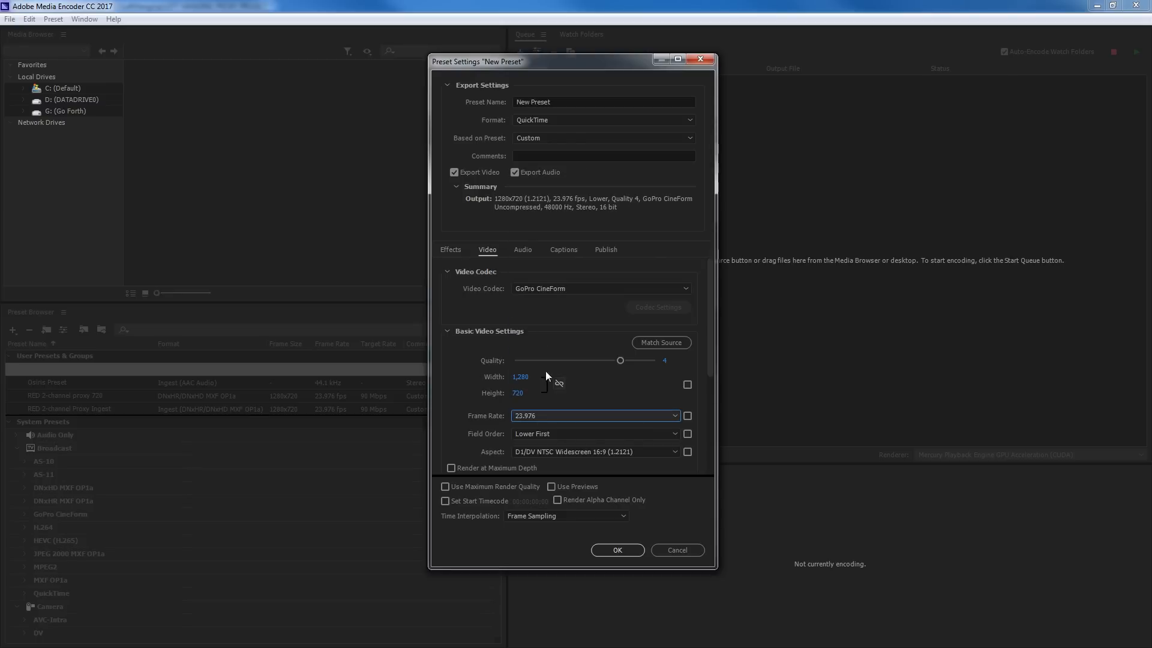
pyautogui.click(554, 450)
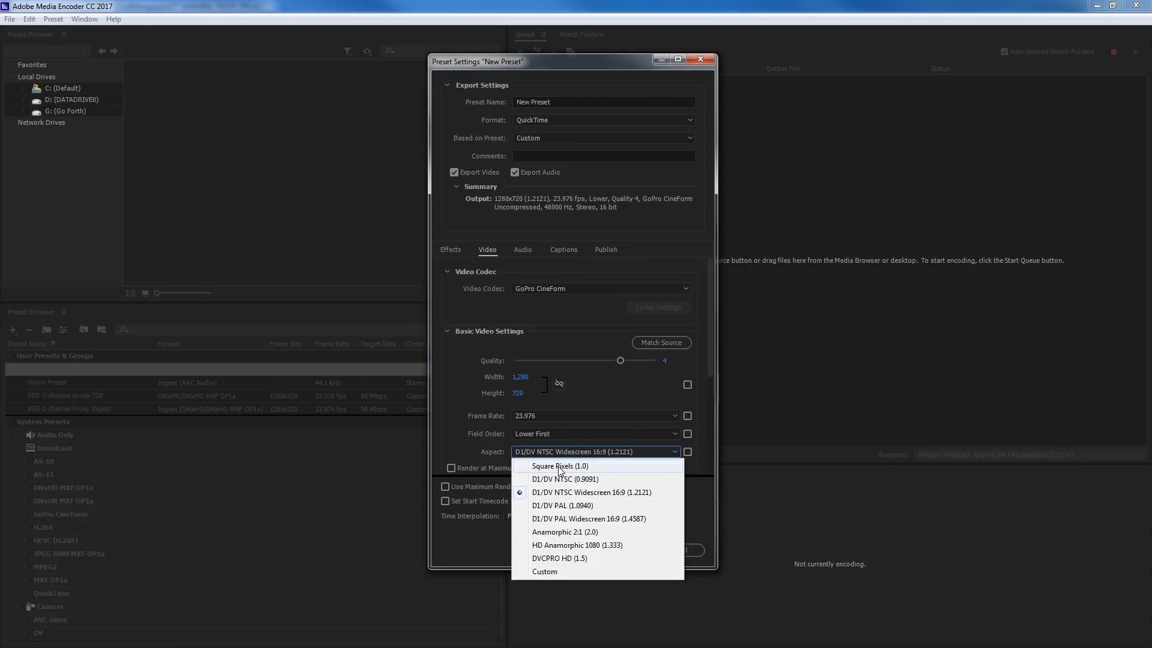
pyautogui.click(567, 468)
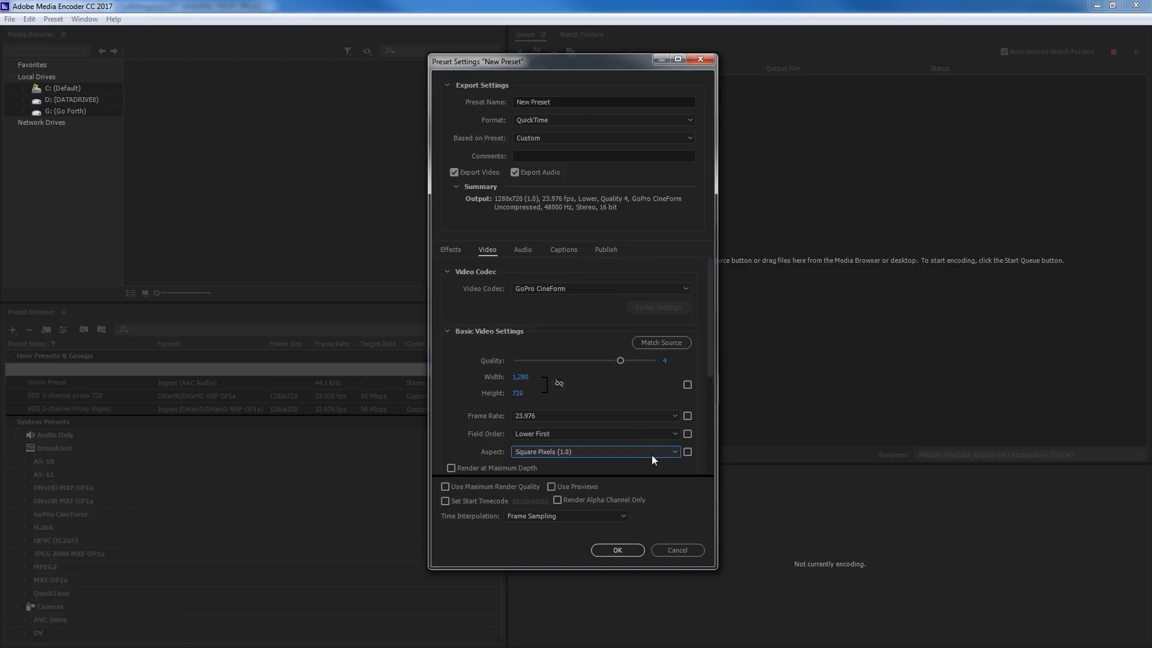
# Check the preset's remaining video settings and audio channel configuration, name it PROXY 1.78 Stereo, and save it
pyautogui.moveTo(707, 360); pyautogui.dragTo(716, 425)
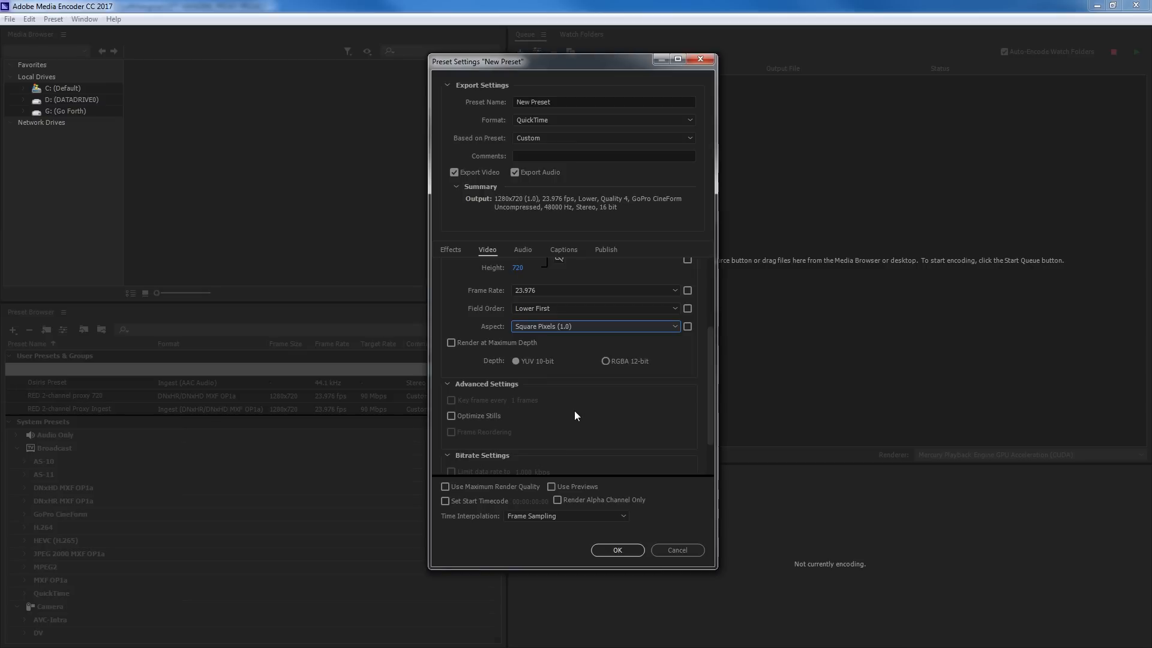
pyautogui.moveTo(711, 380); pyautogui.dragTo(710, 314)
pyautogui.click(516, 248)
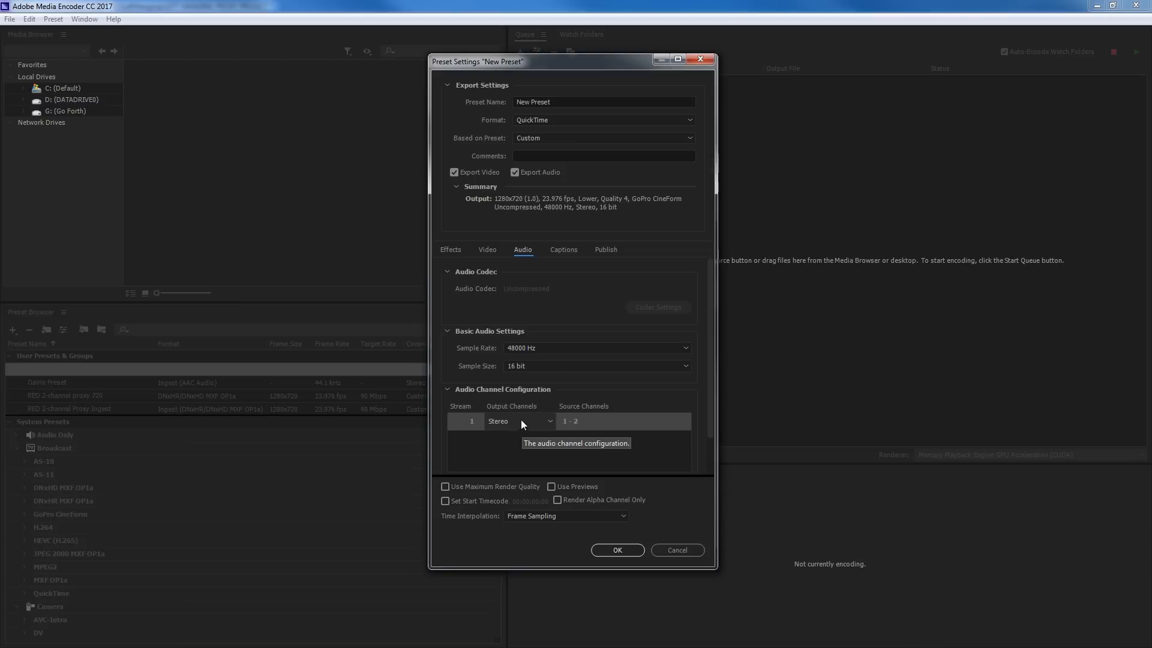
pyautogui.click(552, 101)
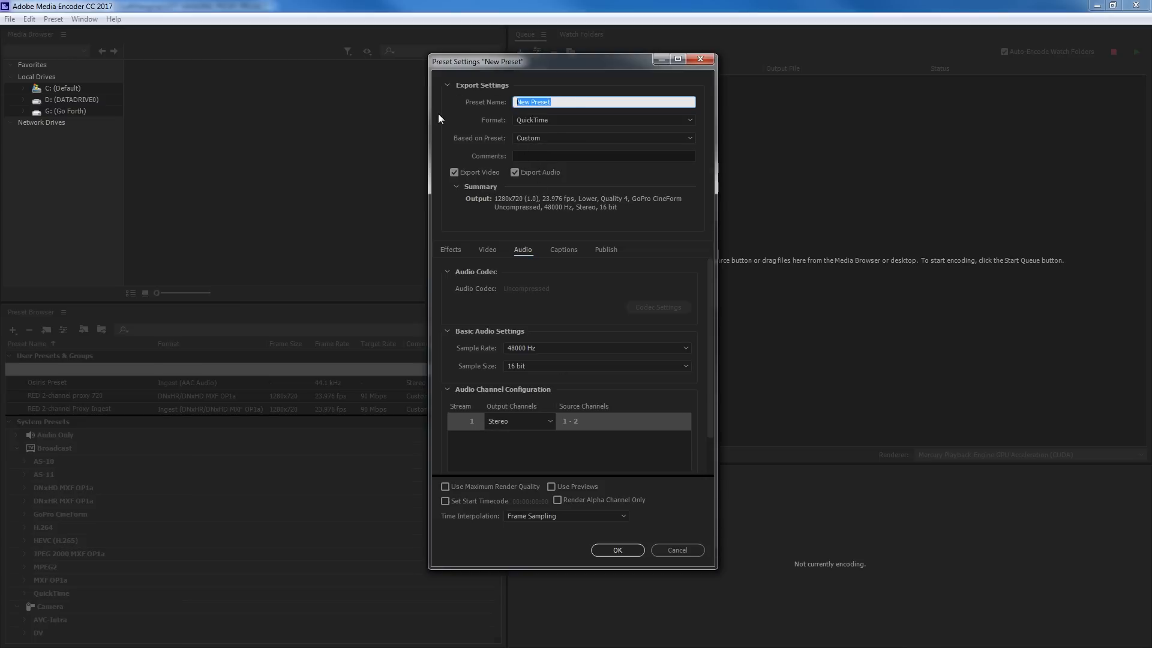
pyautogui.write('PROXY 1.78 Stereo')
pyautogui.click(628, 551)
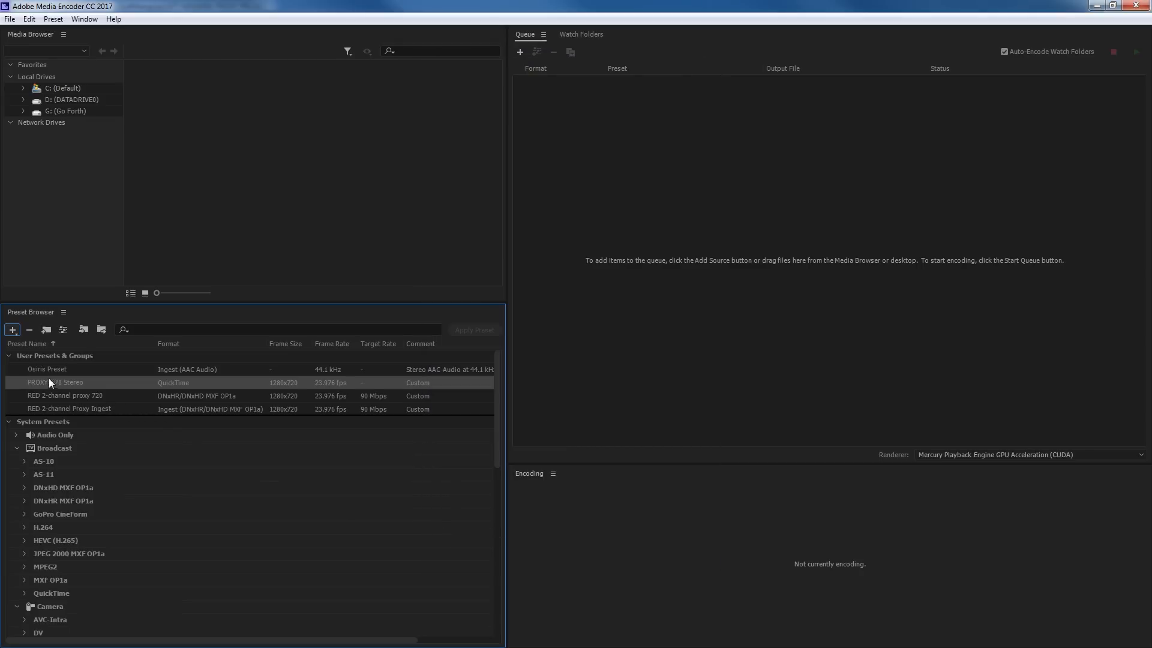
# Create another encoding preset in QuickTime format and check its video settings
pyautogui.click(12, 329)
pyautogui.click(27, 346)
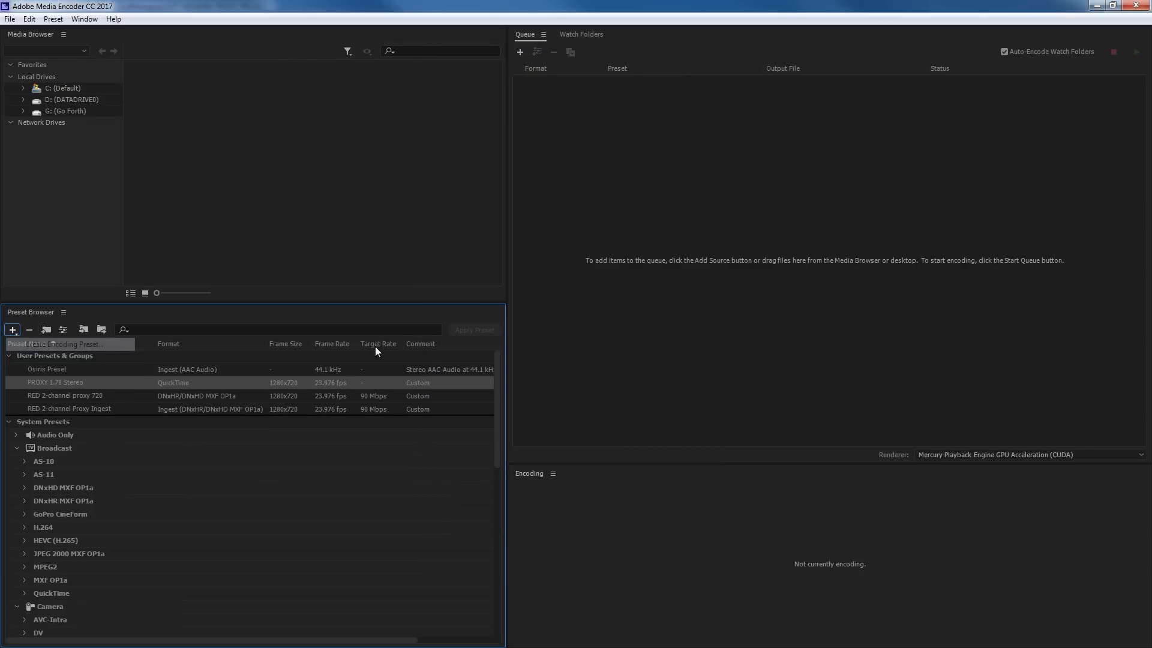
pyautogui.click(535, 123)
pyautogui.click(548, 121)
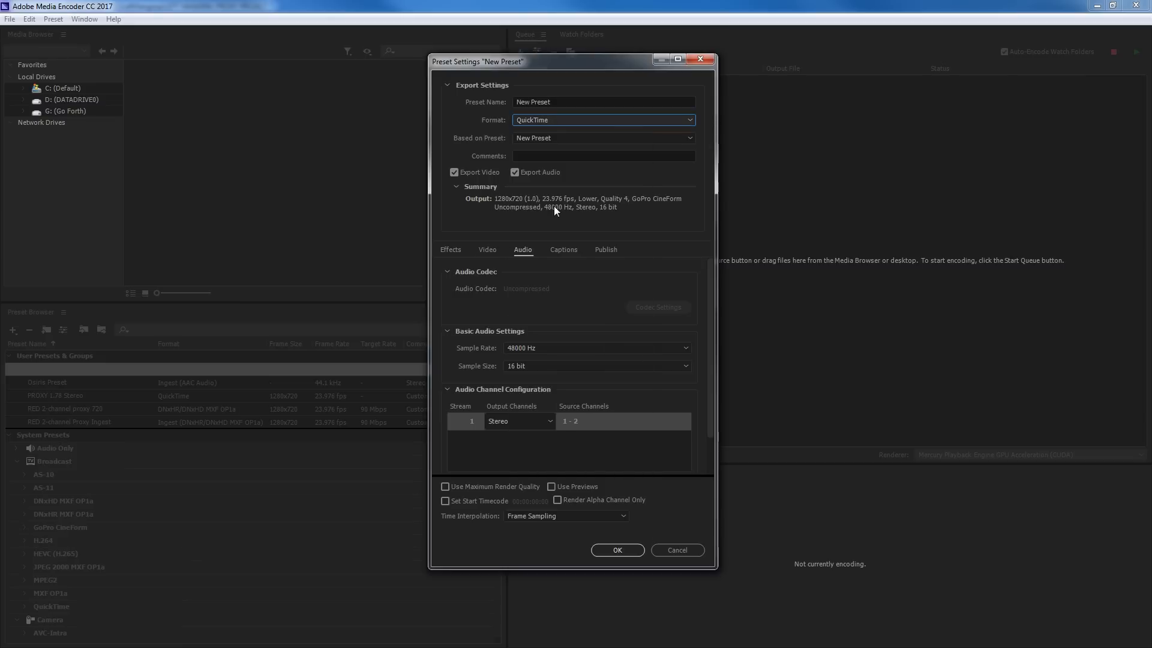
pyautogui.click(486, 249)
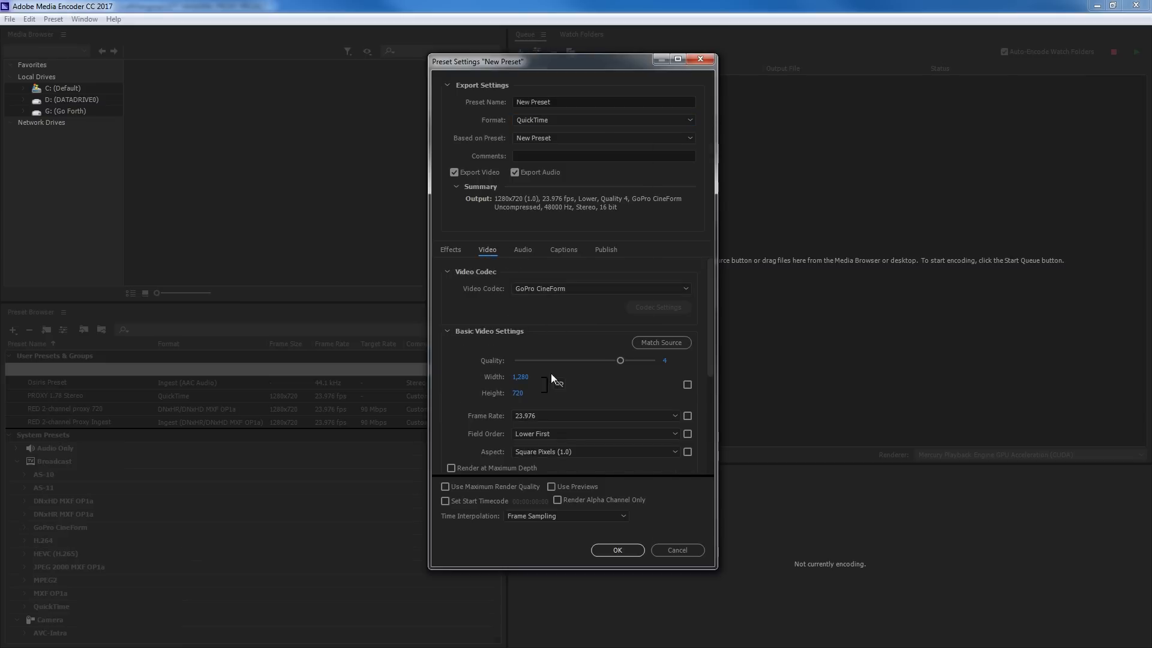
pyautogui.scroll(-1, 547, 377)
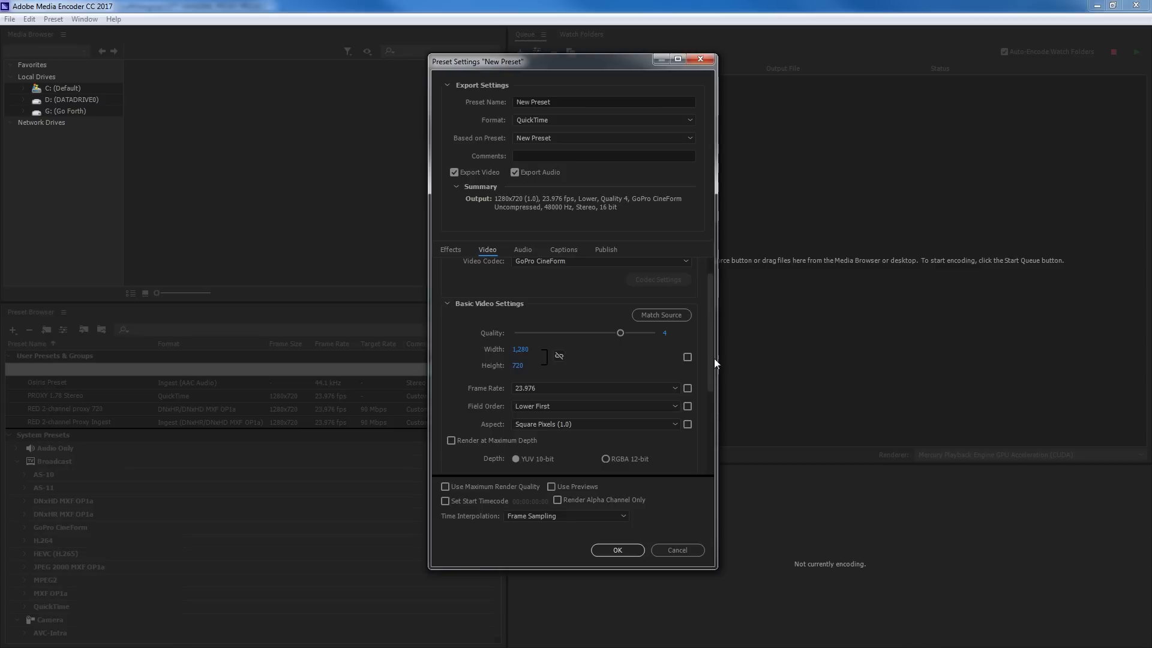
pyautogui.moveTo(714, 358); pyautogui.dragTo(716, 397)
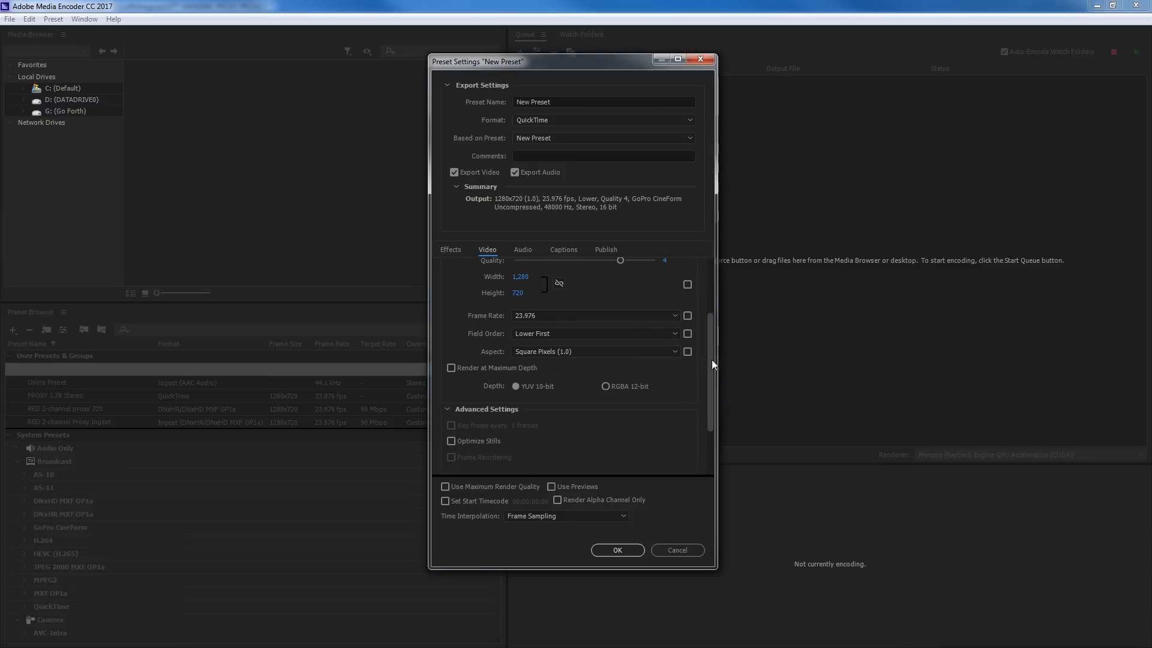
pyautogui.scroll(3, 711, 359)
# Change the preset's audio output channels from Stereo to Mono and add a second Mono stream
pyautogui.click(524, 249)
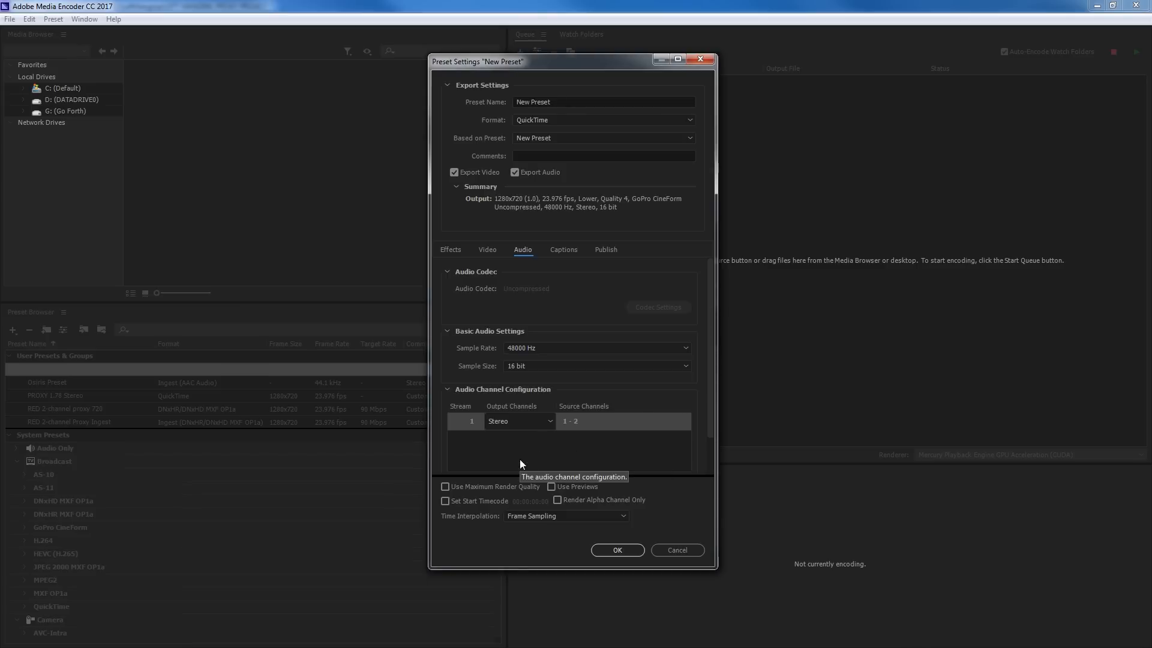
pyautogui.click(506, 421)
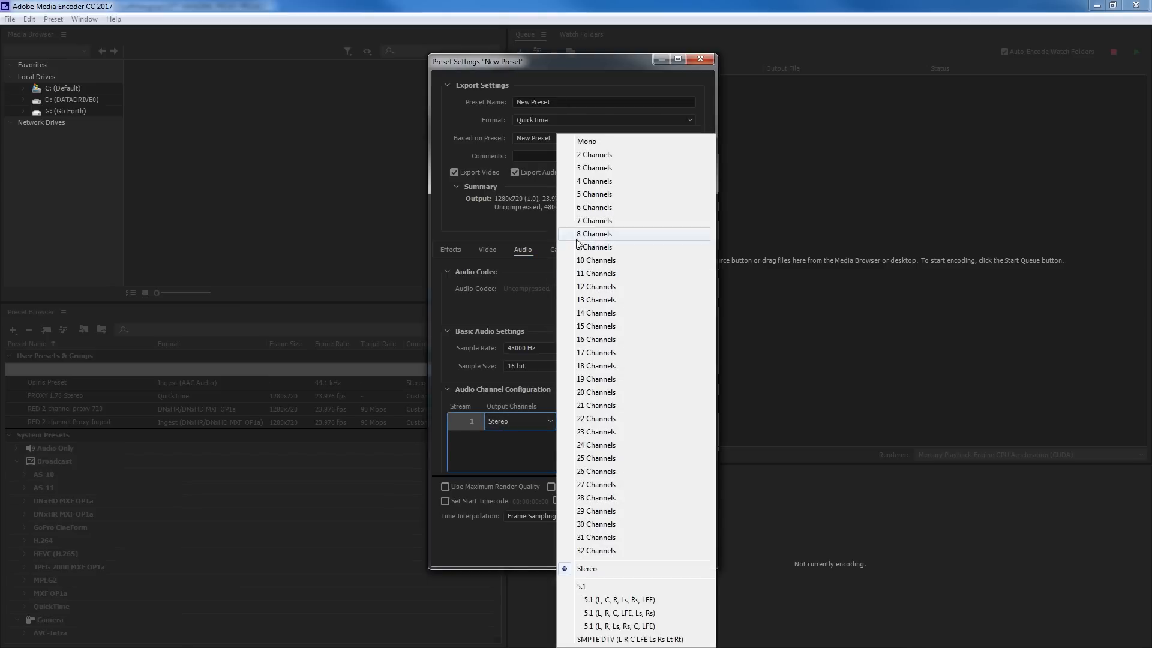
pyautogui.click(587, 142)
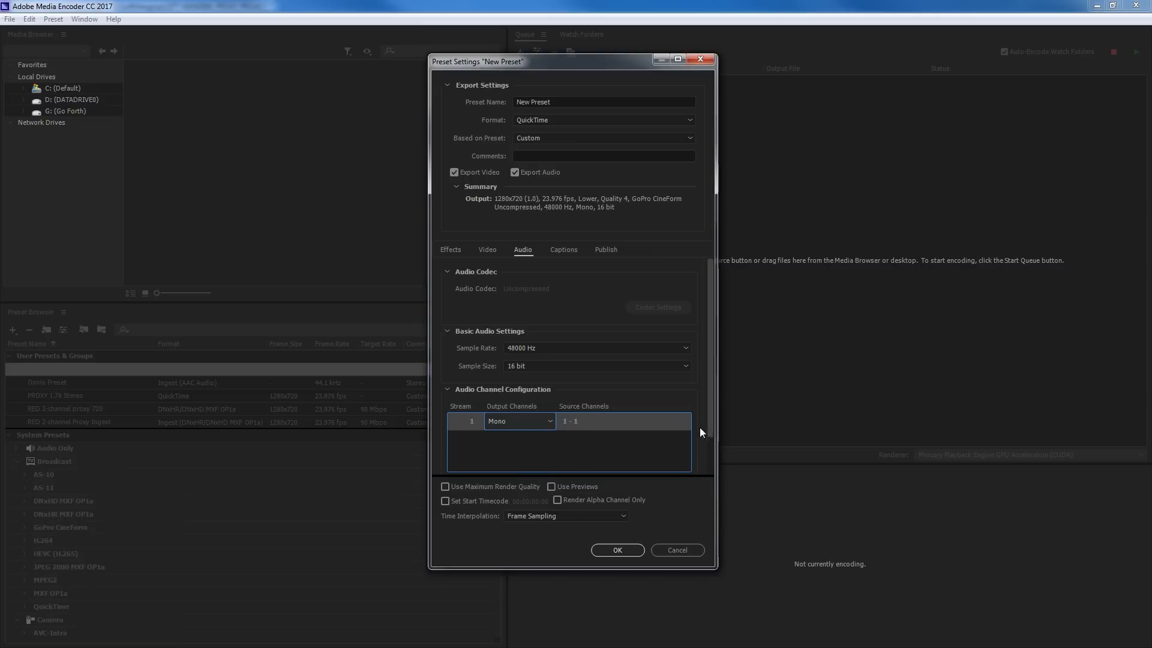
pyautogui.moveTo(713, 431); pyautogui.dragTo(716, 466)
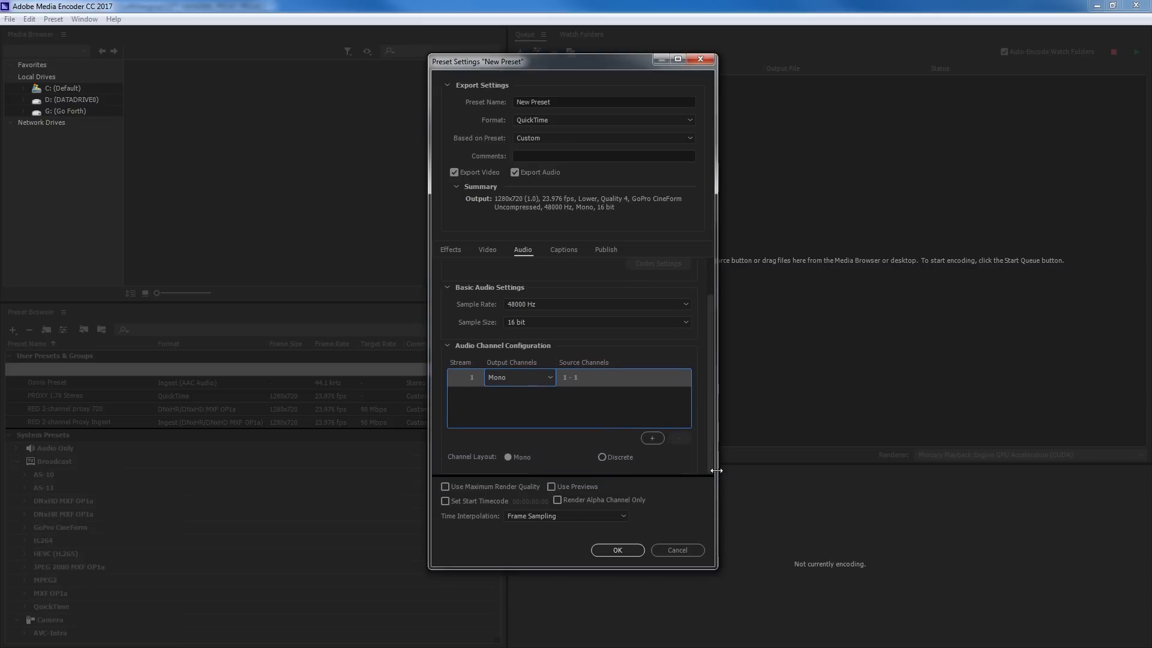
pyautogui.click(652, 439)
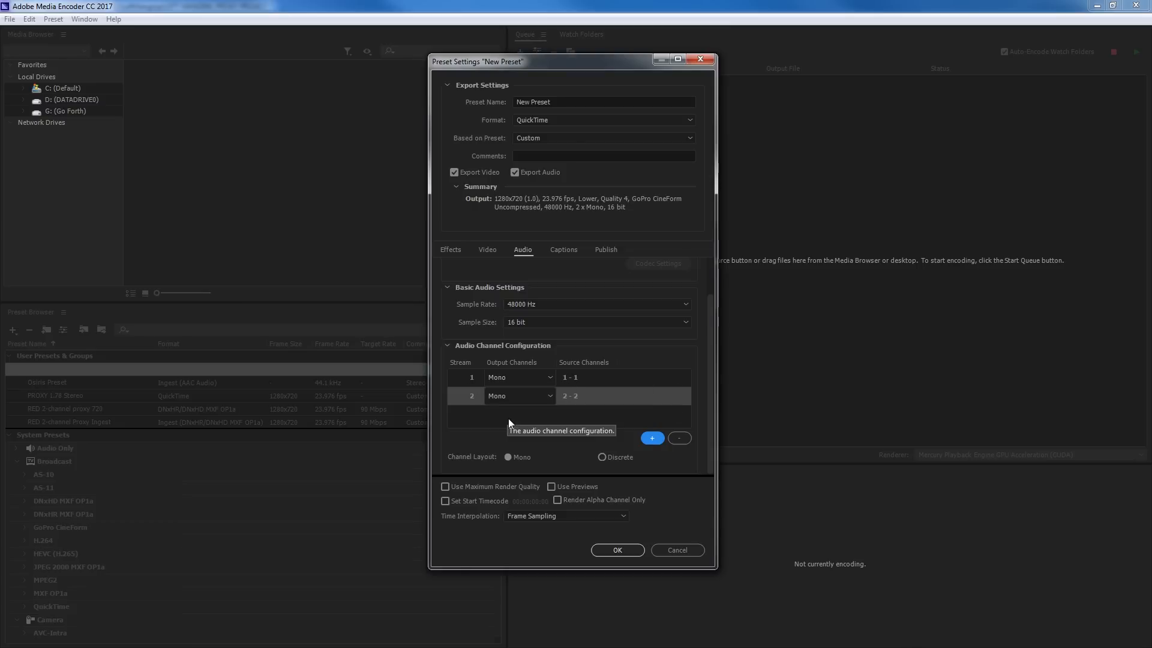
# Name the preset PROXY 1.78 2-Mono and save it
pyautogui.moveTo(711, 388); pyautogui.dragTo(711, 337)
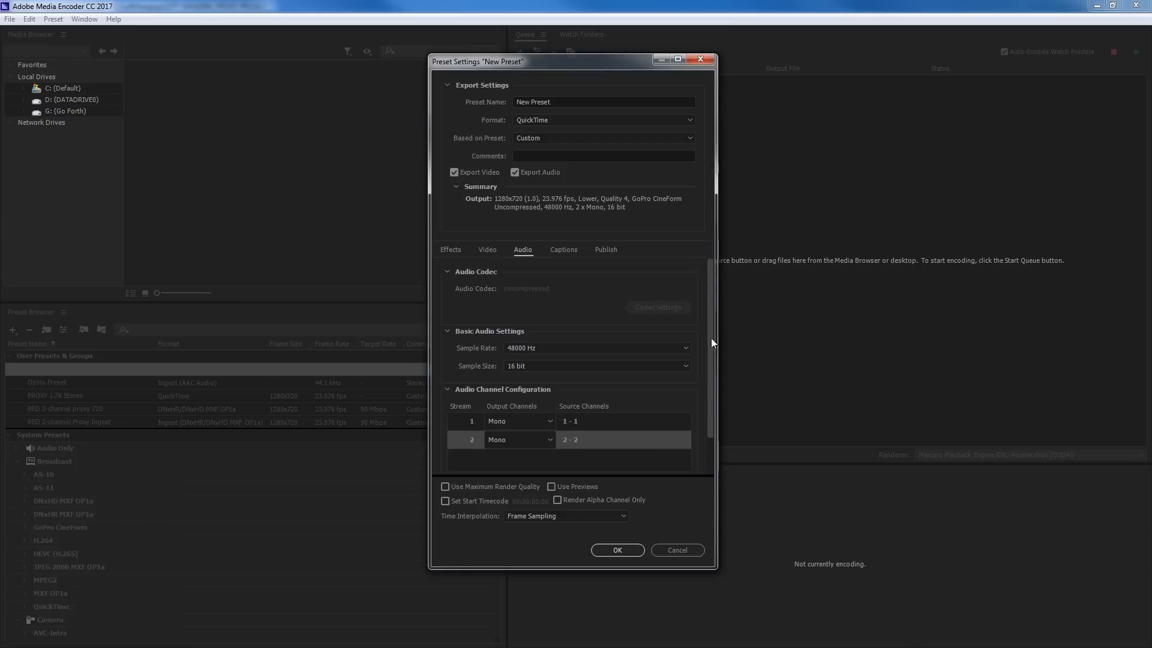
pyautogui.write('PROXY 1.78 2-Mono')
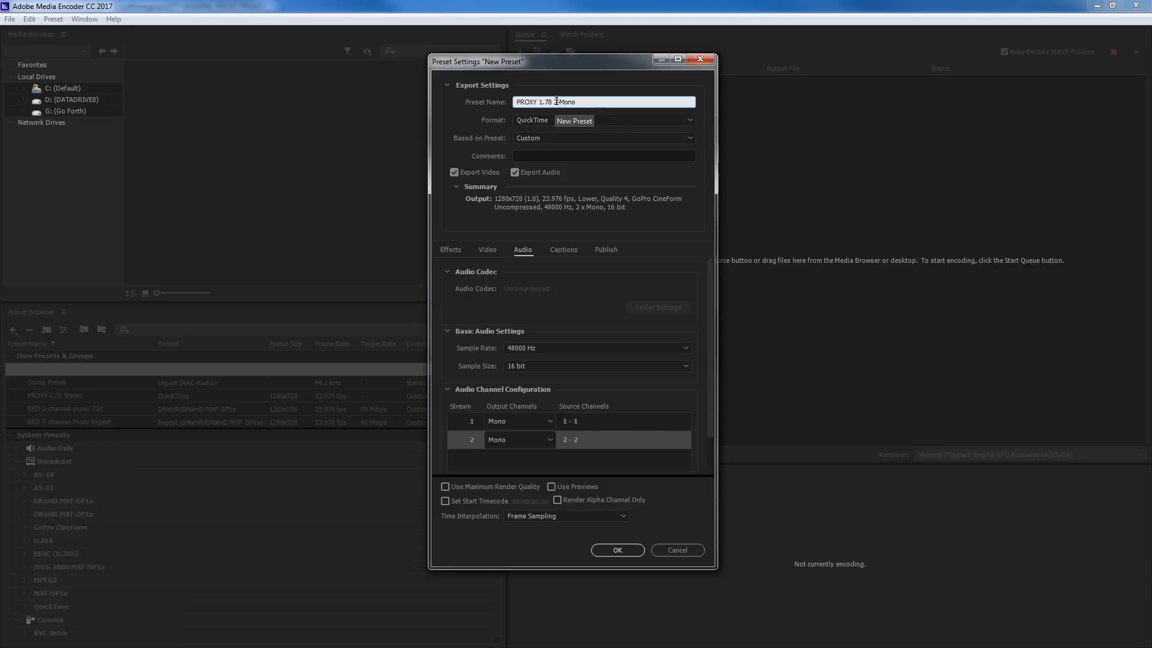
pyautogui.click(617, 551)
# Start a third encoding preset and open its video settings
pyautogui.click(12, 329)
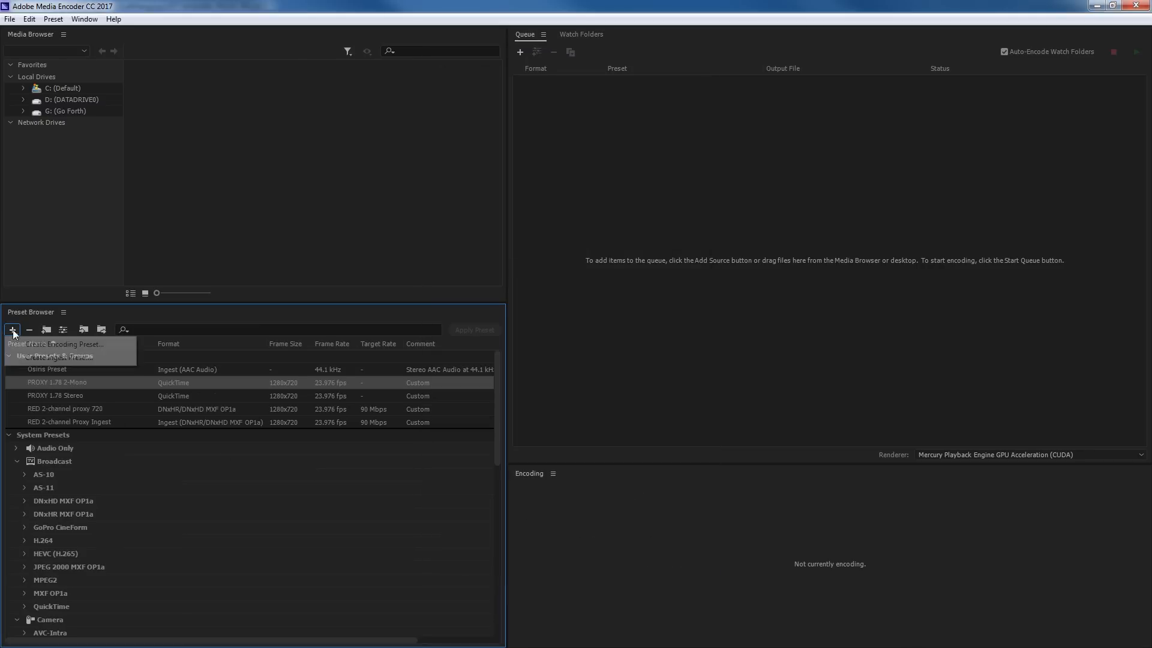
pyautogui.click(26, 346)
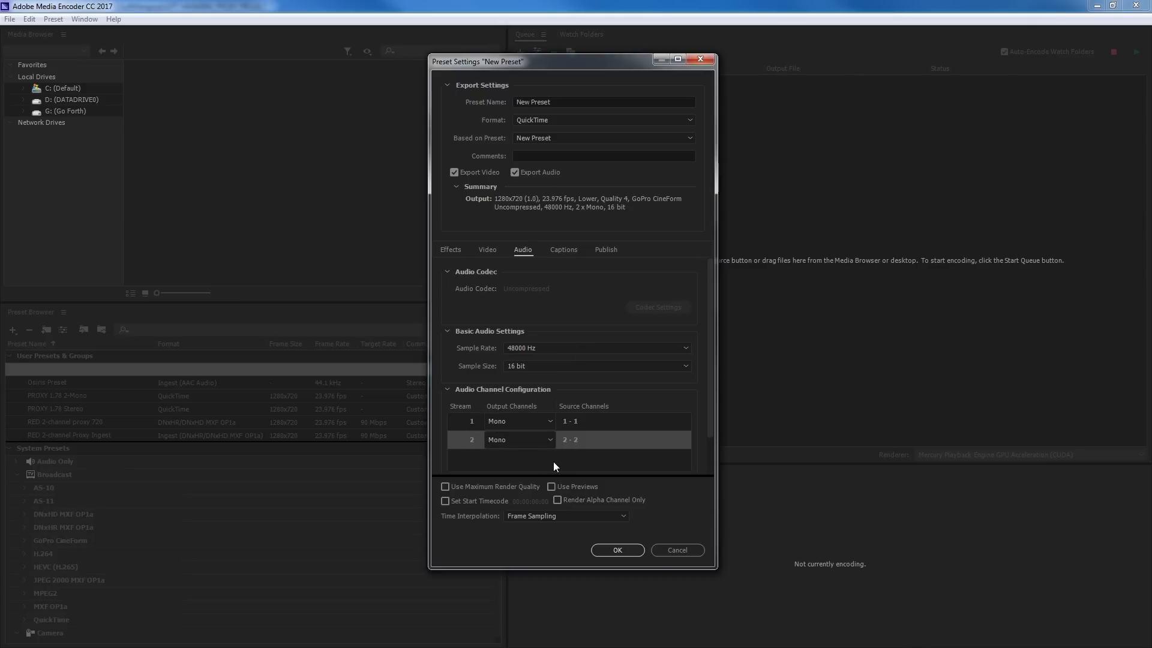
pyautogui.click(488, 250)
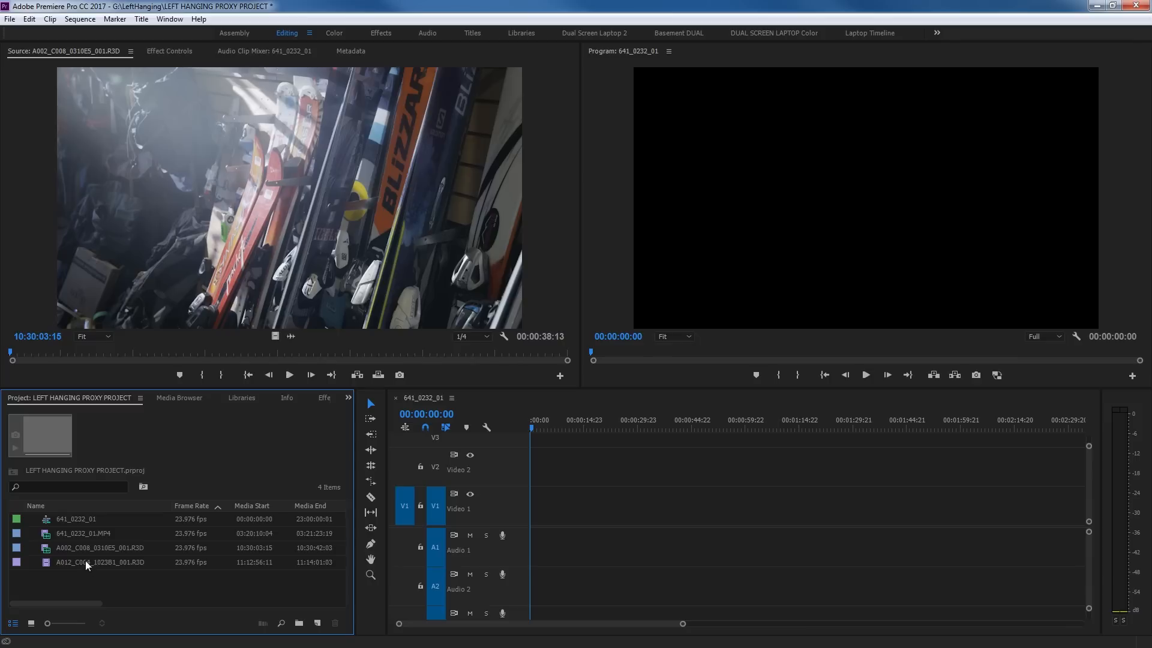
# In Premiere Pro, select clip A012_C004_1023B1_001.R3D and divide its 4096 width and 2160 height by 4 in Calculator
pyautogui.click(86, 560)
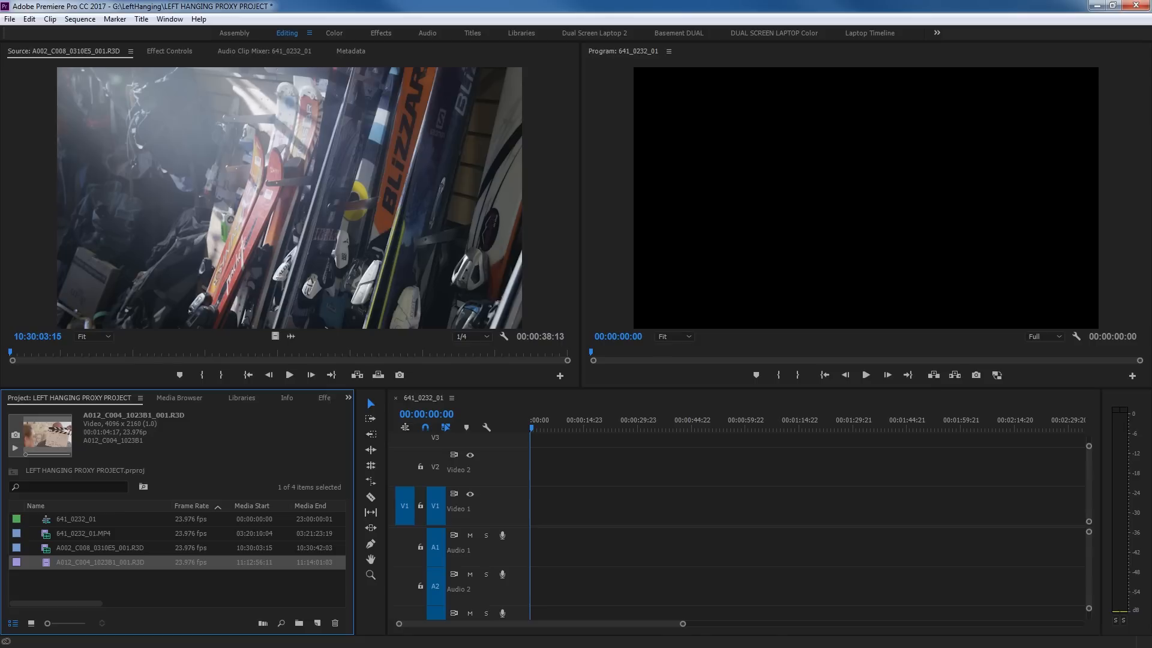
pyautogui.press('XF86Calculator')
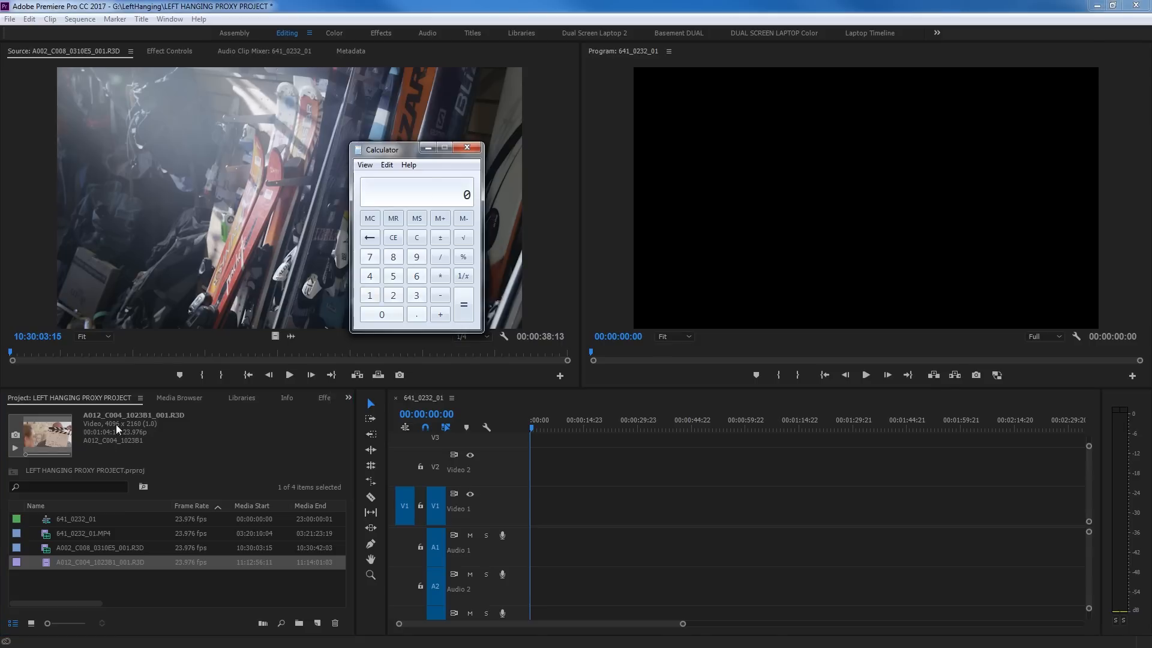
pyautogui.moveTo(398, 145); pyautogui.dragTo(395, 187)
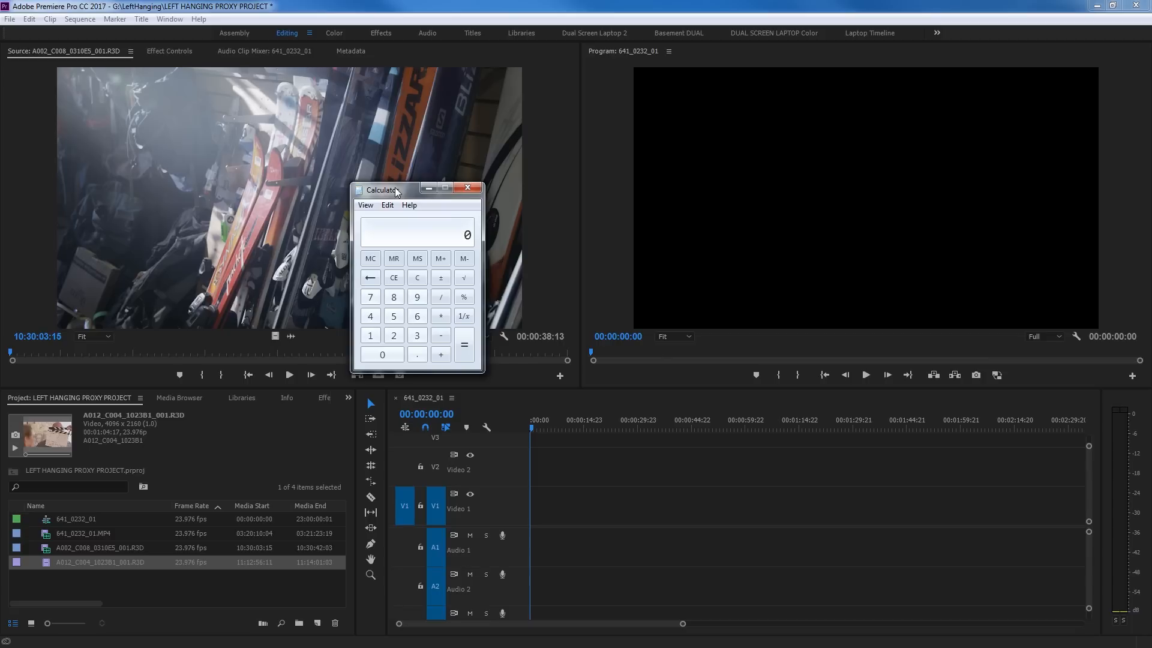
pyautogui.write('4096/4')
pyautogui.press('Return')
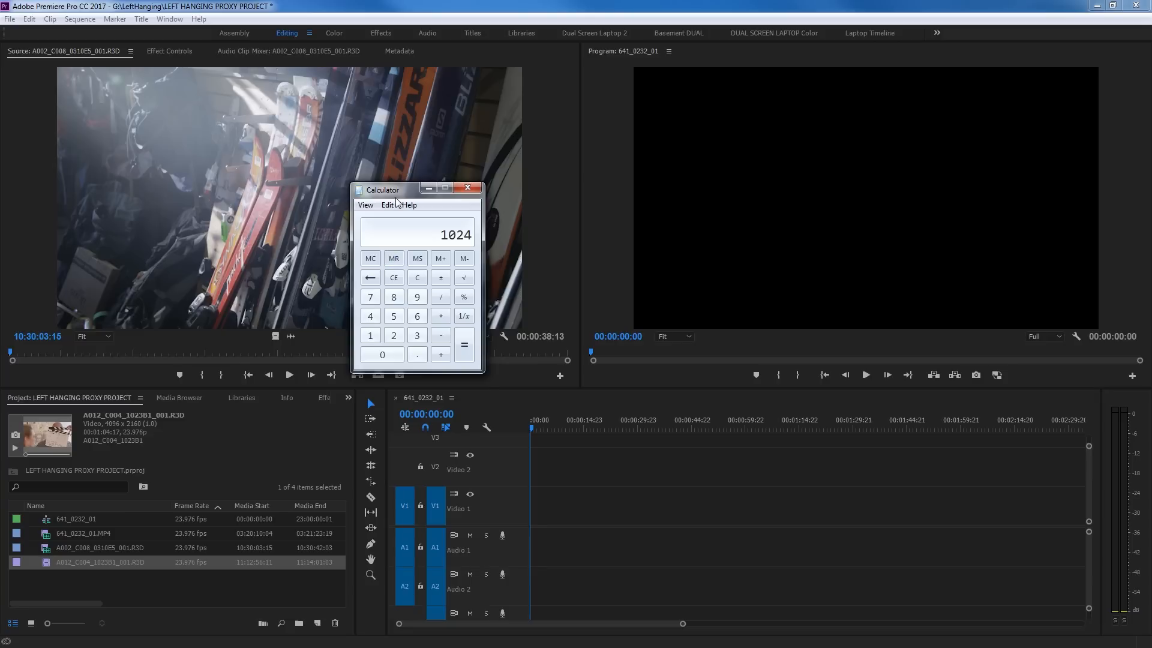
pyautogui.write('2160/4')
pyautogui.press('Return')
# Calculate the aspect ratio by dividing 1024 by 540, put Calculator away, and return to Media Encoder
pyautogui.write('1024/540')
pyautogui.press('Return')
pyautogui.click(429, 189)
pyautogui.hotkey('alt', 'Tab')
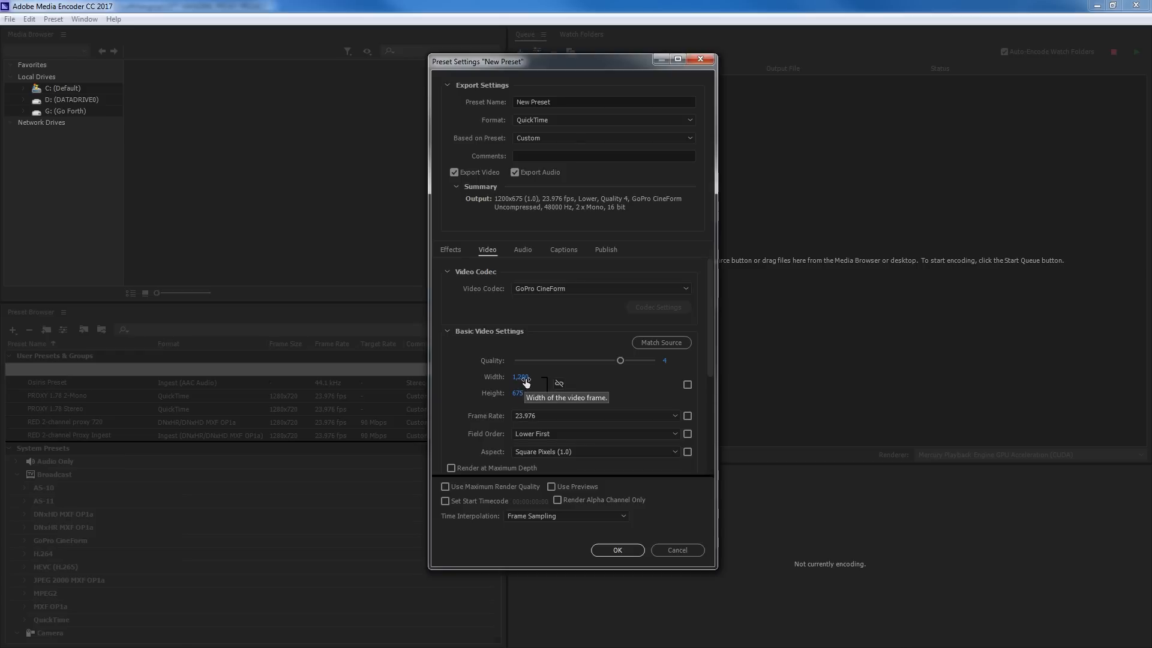
# Set the new preset's frame size to 1024 by 540
pyautogui.click(525, 378)
pyautogui.write('1024')
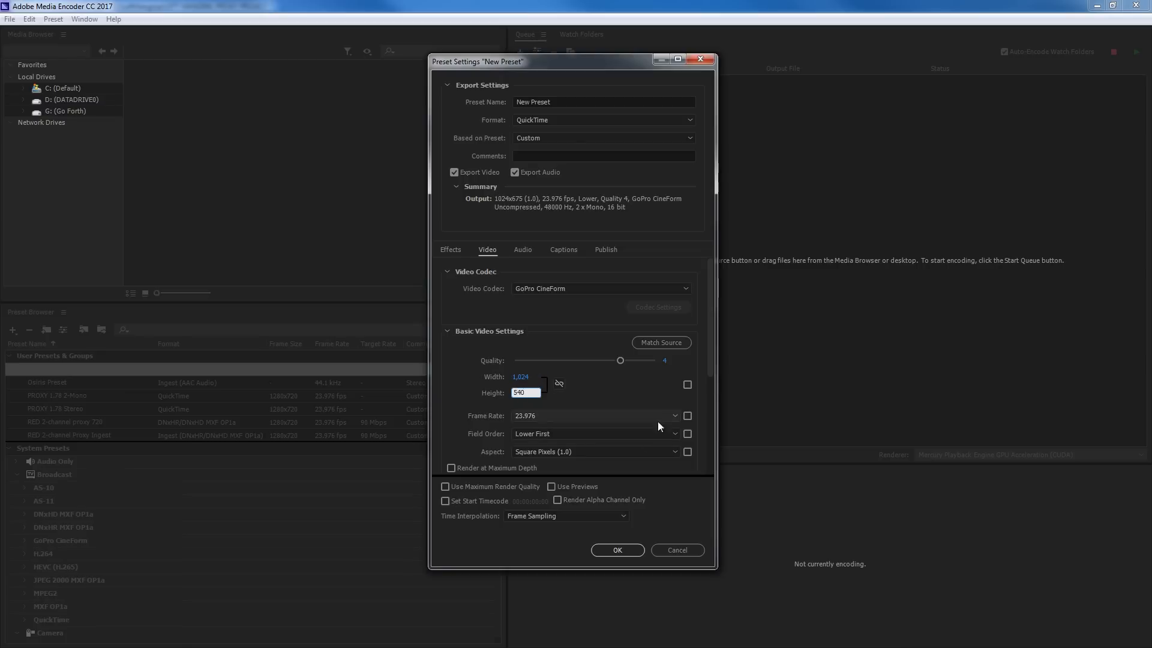
pyautogui.click(637, 402)
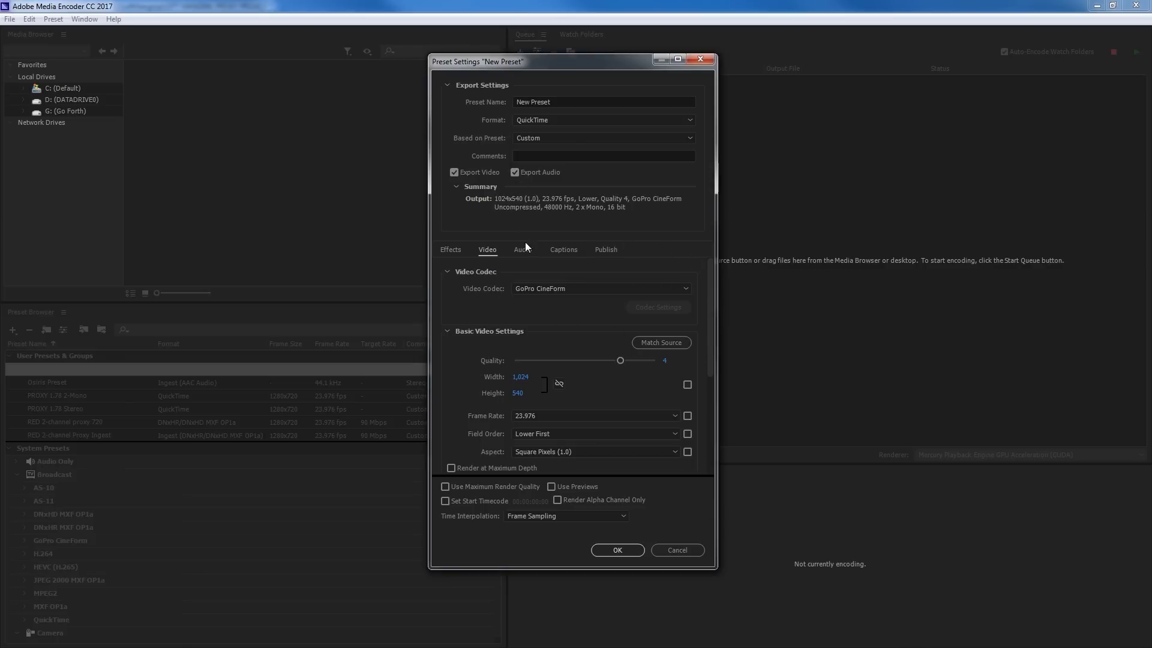
# Turn off audio export for the preset, name it PROXY 1.89 No Audio, and save it
pyautogui.click(515, 172)
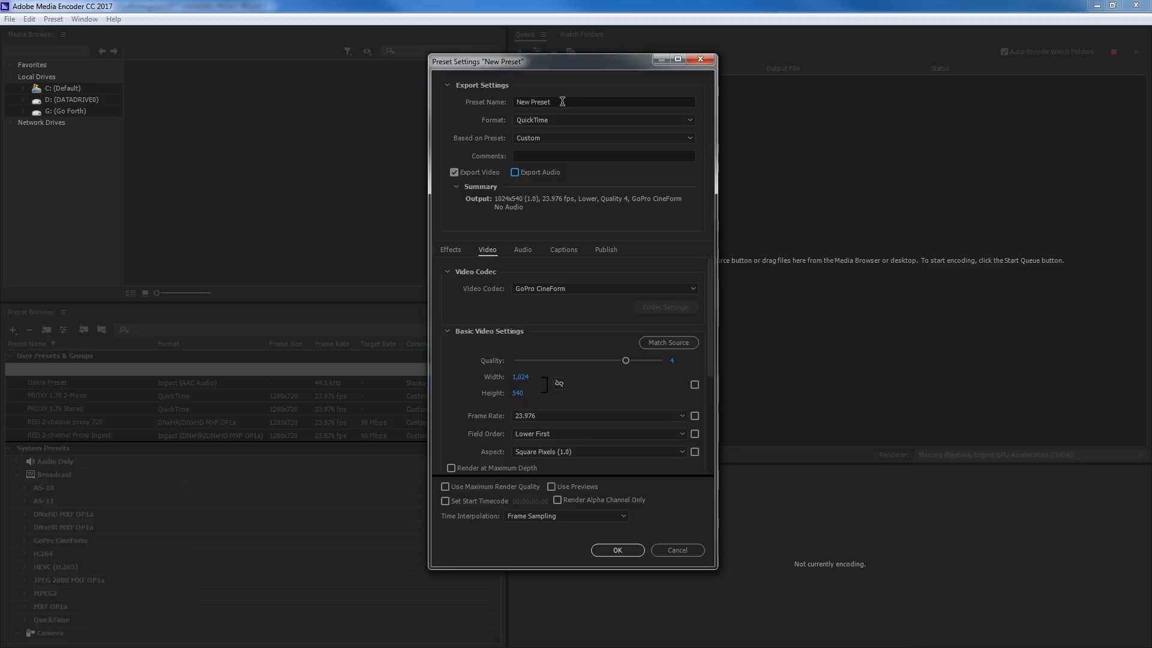
pyautogui.moveTo(562, 101); pyautogui.dragTo(486, 102)
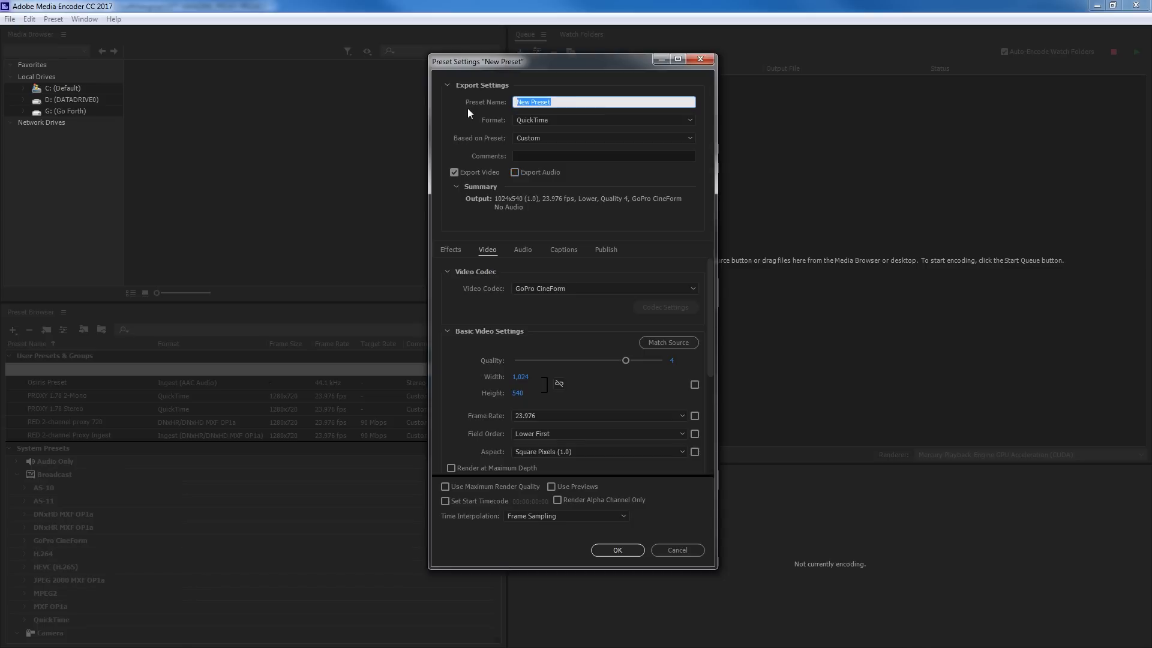
pyautogui.write('PROXY 1.89 No Audio')
pyautogui.click(629, 548)
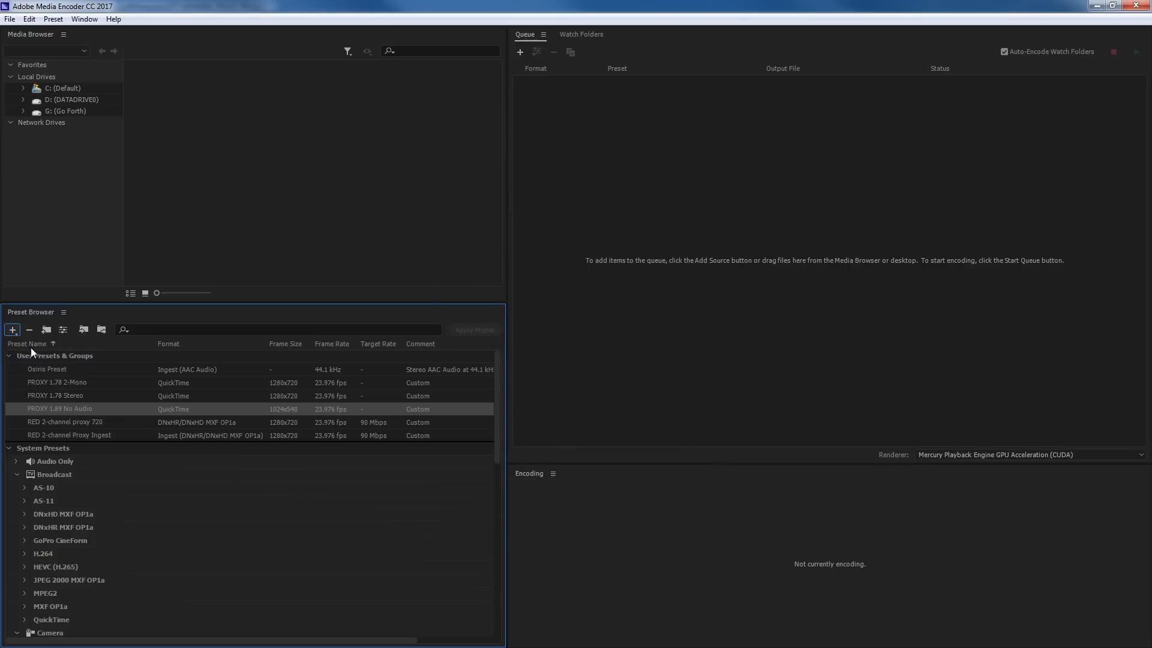
# Create an ingest preset that transcodes files to QuickTime using the PROXY 1.78 2-Mono preset
pyautogui.click(18, 333)
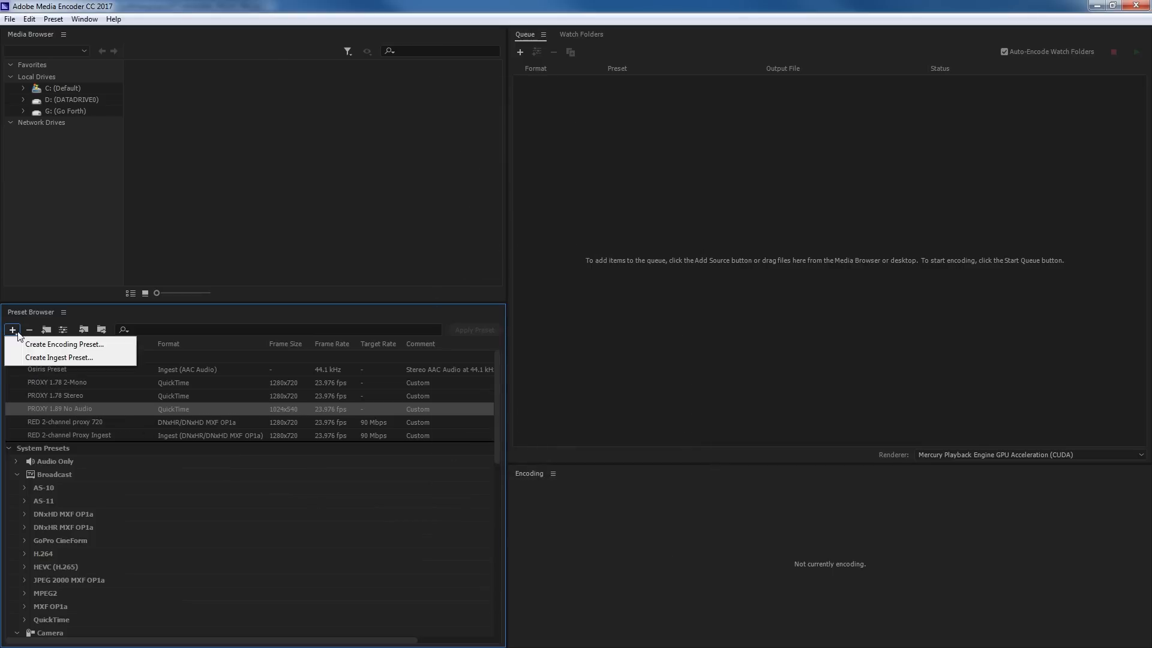
pyautogui.click(34, 358)
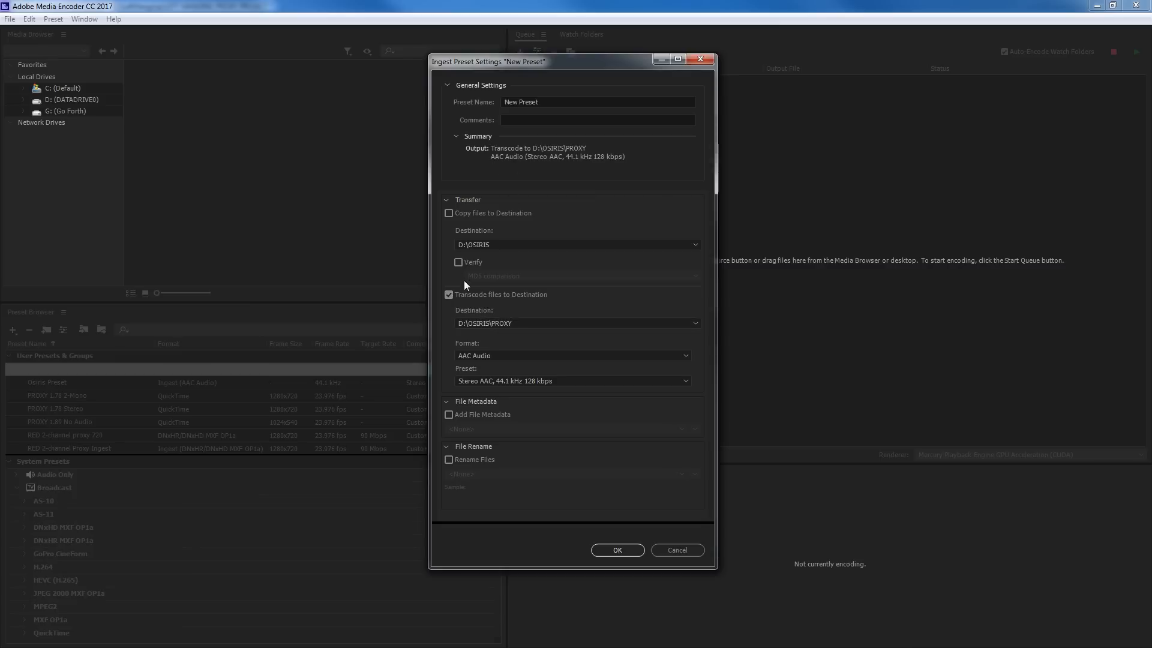
pyautogui.click(485, 357)
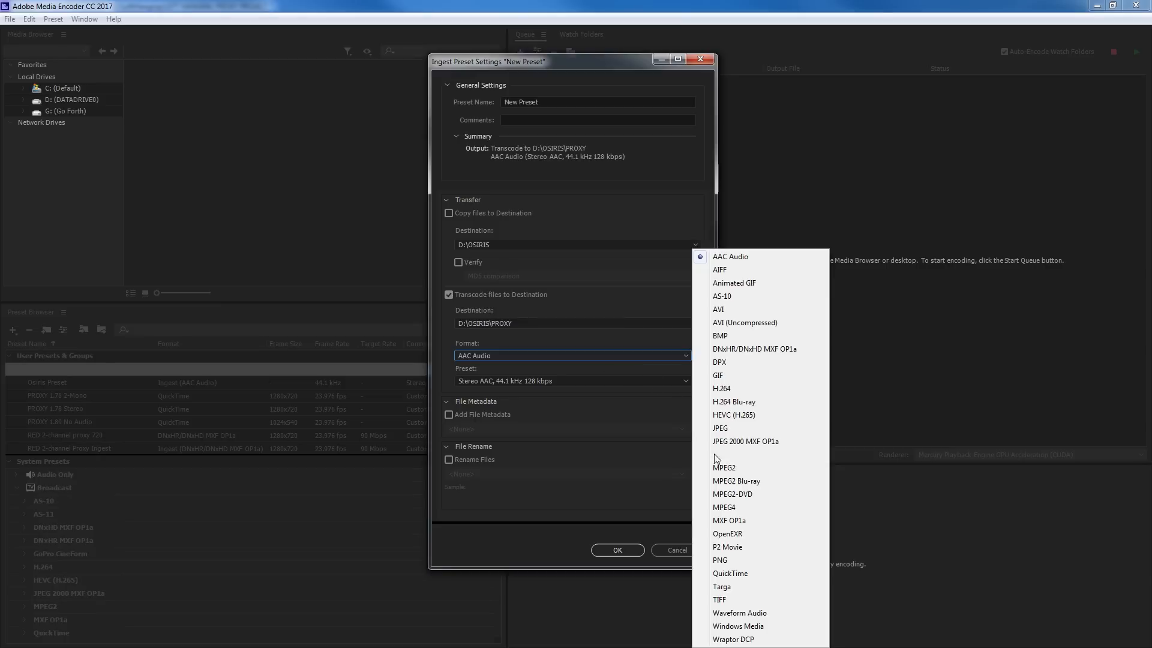
pyautogui.click(748, 575)
pyautogui.click(476, 380)
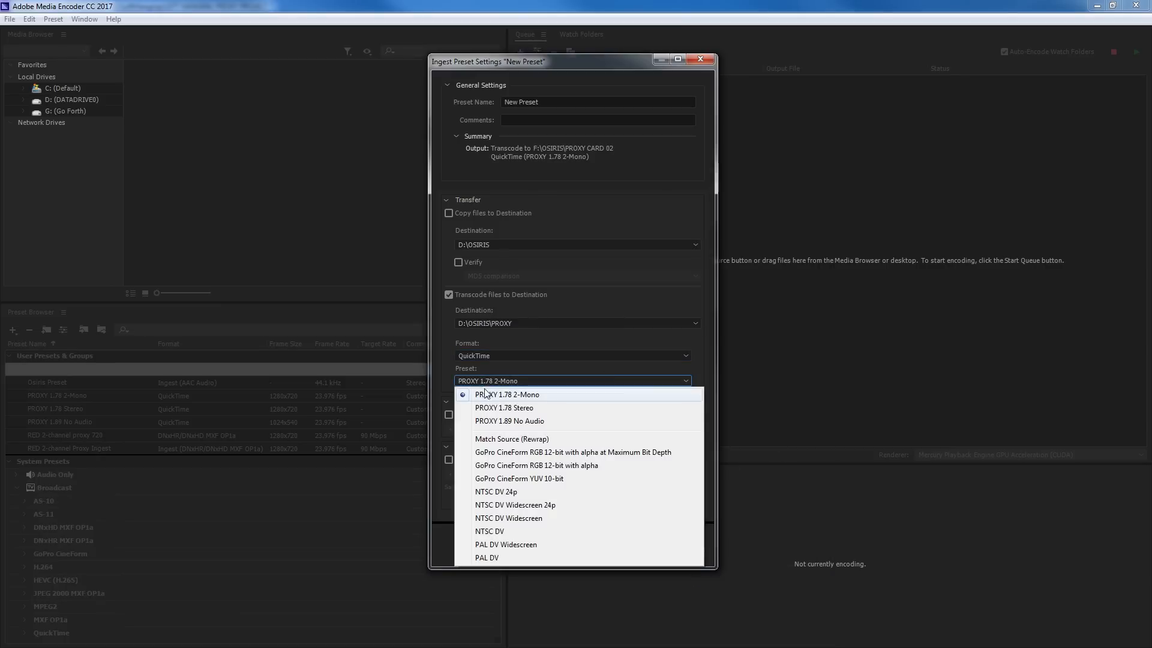
pyautogui.click(484, 337)
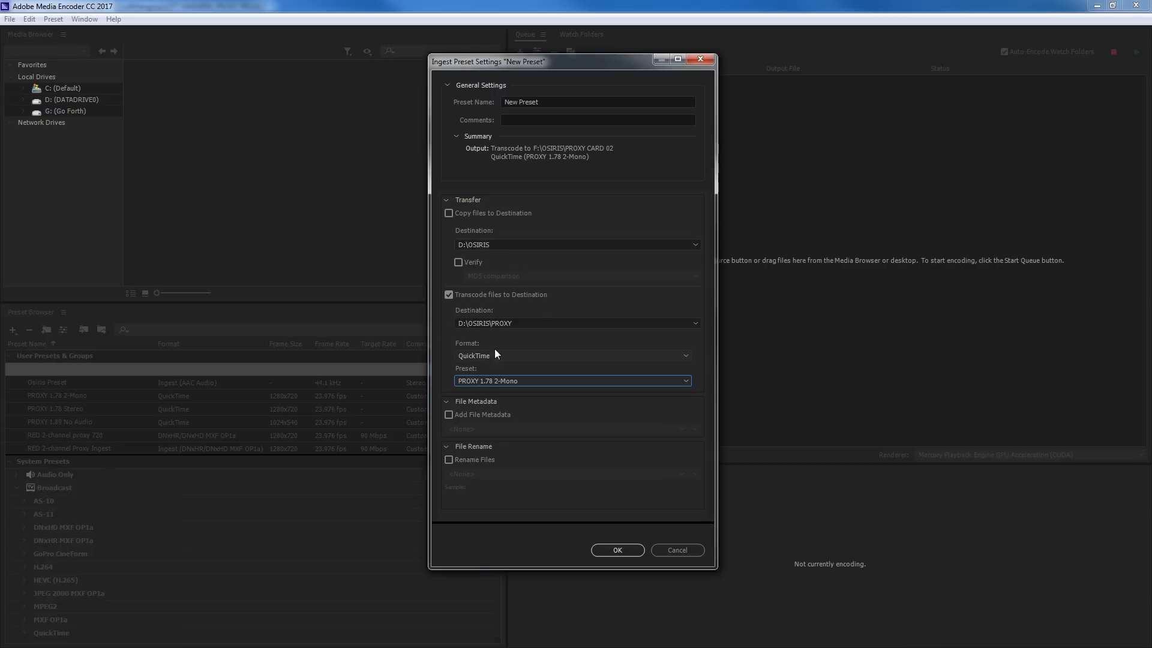
pyautogui.click(491, 381)
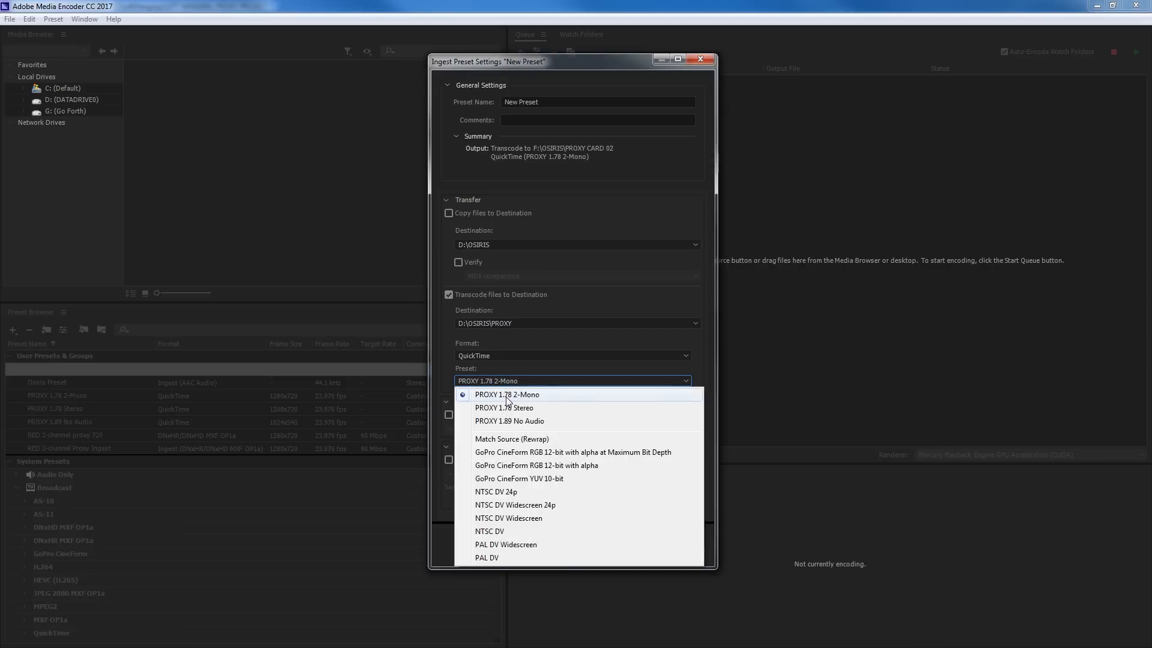
pyautogui.click(509, 396)
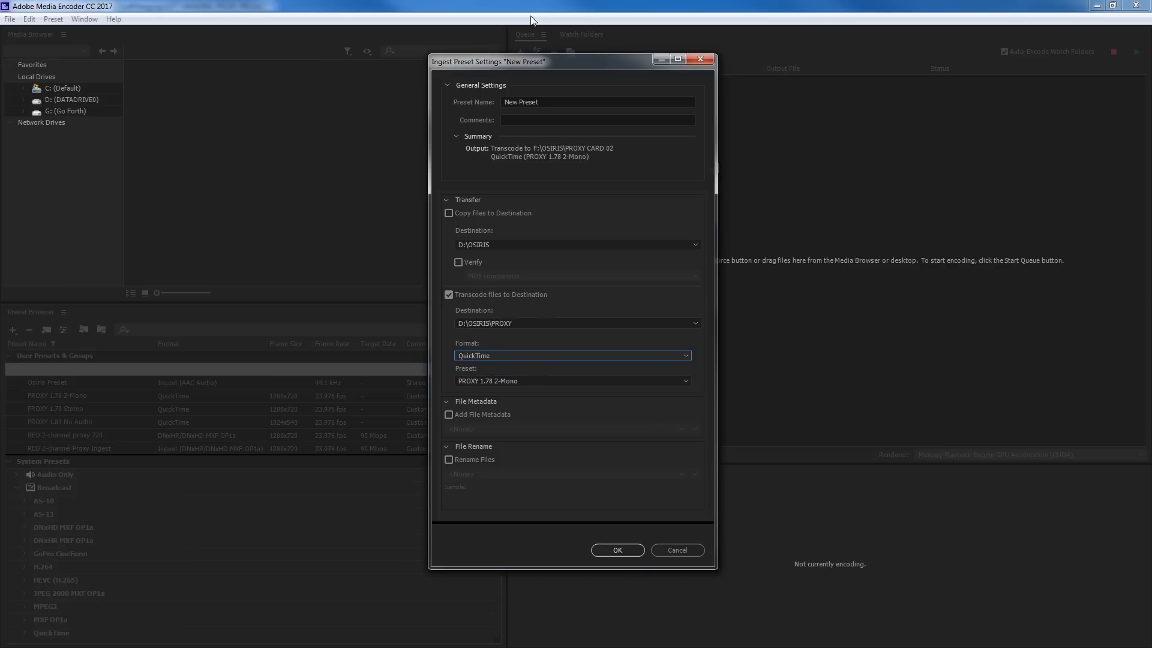
# Name the ingest preset INGEST 1.78 2-Mono and save it
pyautogui.moveTo(549, 100); pyautogui.dragTo(474, 102)
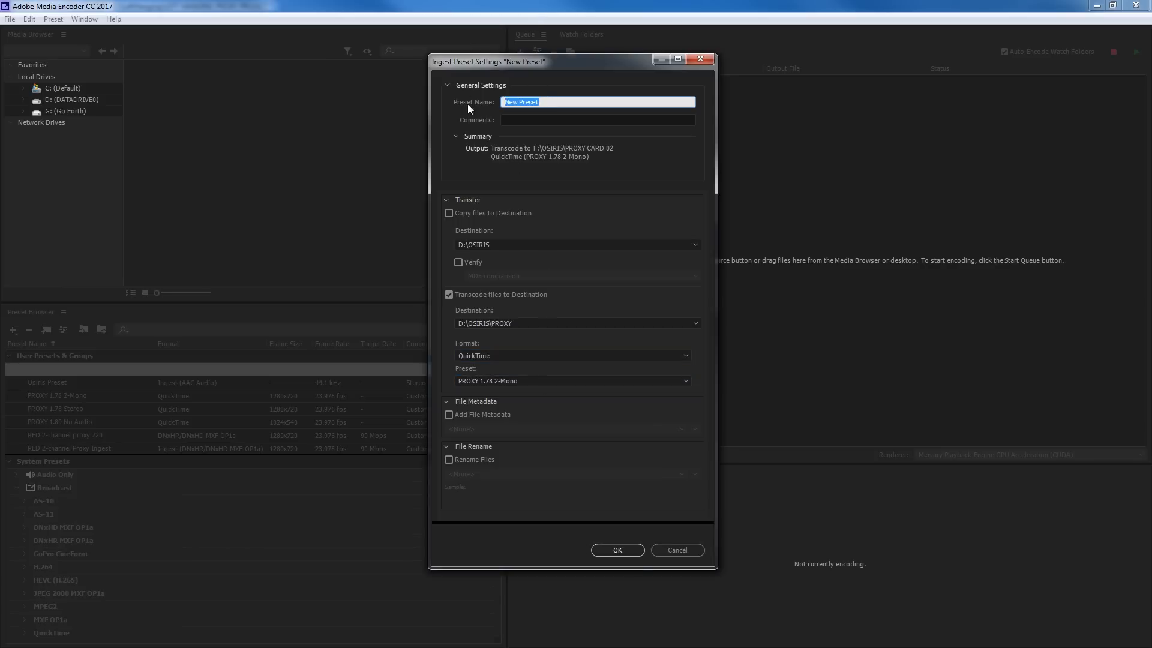
pyautogui.write('INGEST')
pyautogui.write('1.78 2-Mono')
pyautogui.click(621, 550)
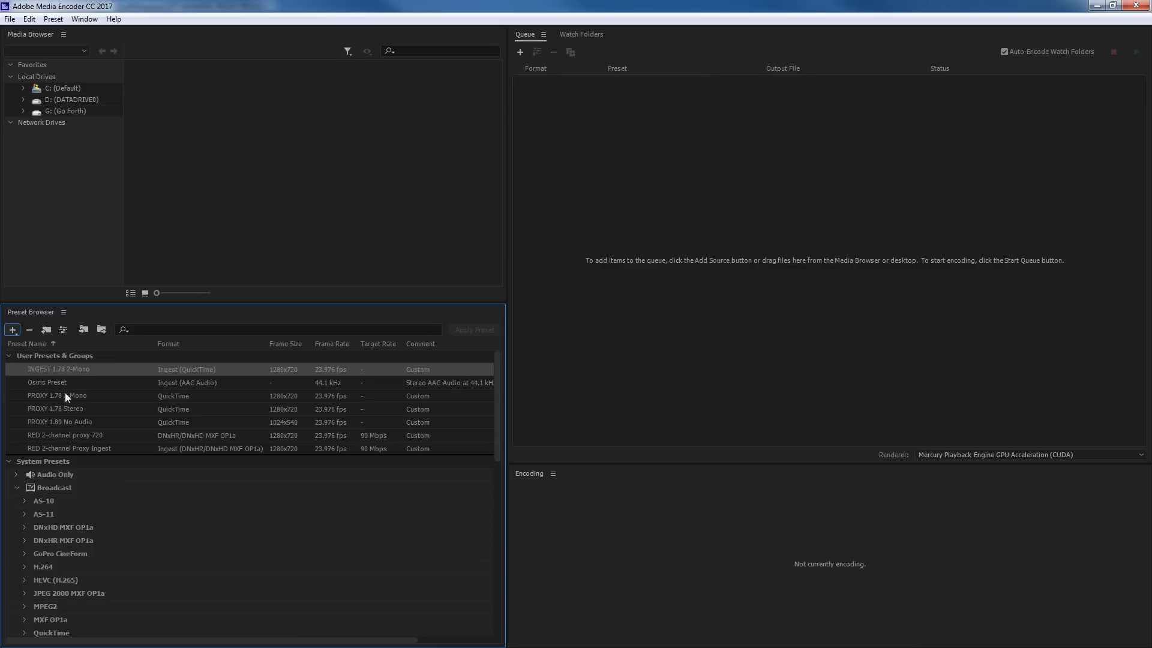
# Create an ingest preset named INGEST 1.78 Stereo that transcodes files to QuickTime using the PROXY 1.78 Stereo preset
pyautogui.click(12, 330)
pyautogui.click(28, 357)
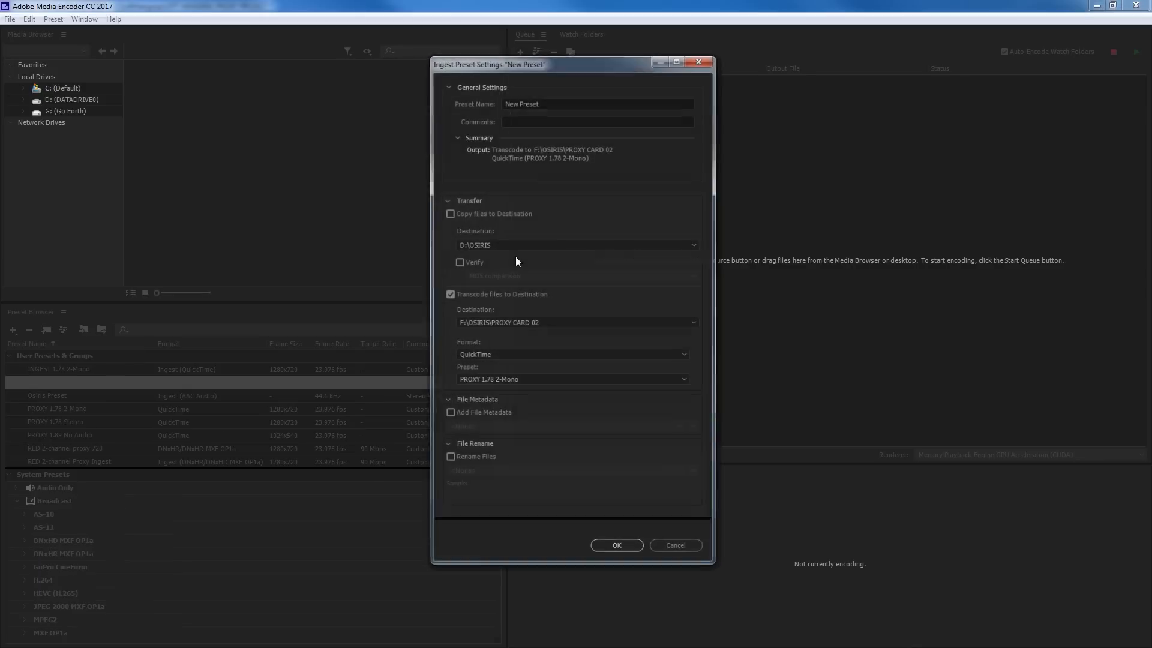
pyautogui.click(494, 356)
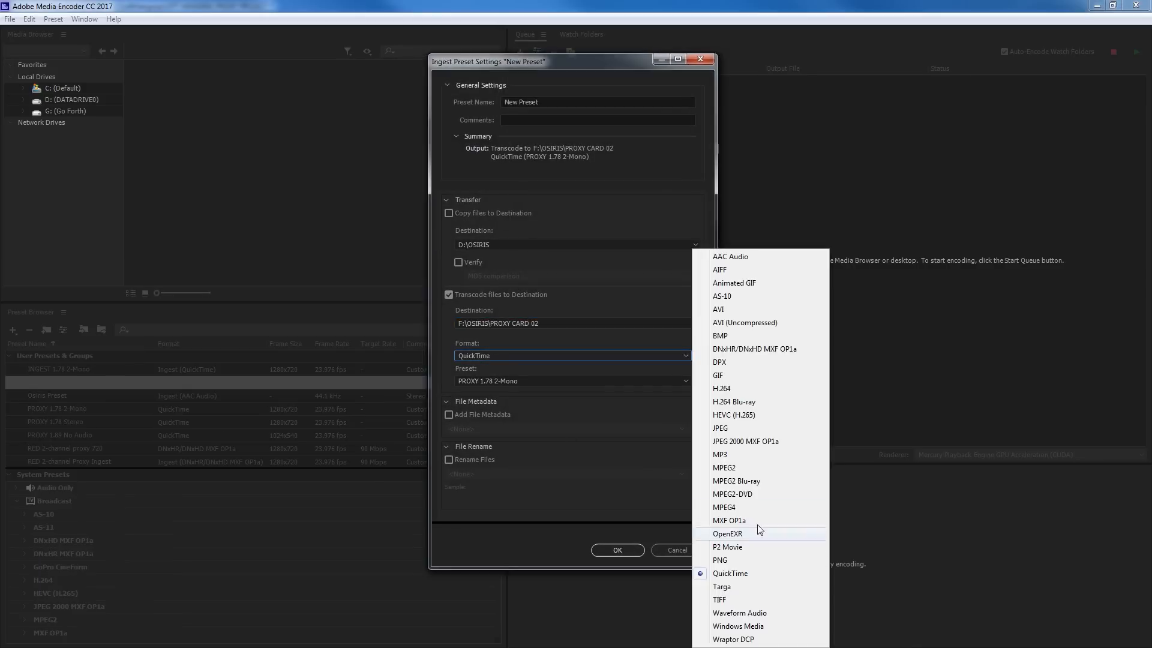
pyautogui.click(736, 575)
pyautogui.click(540, 381)
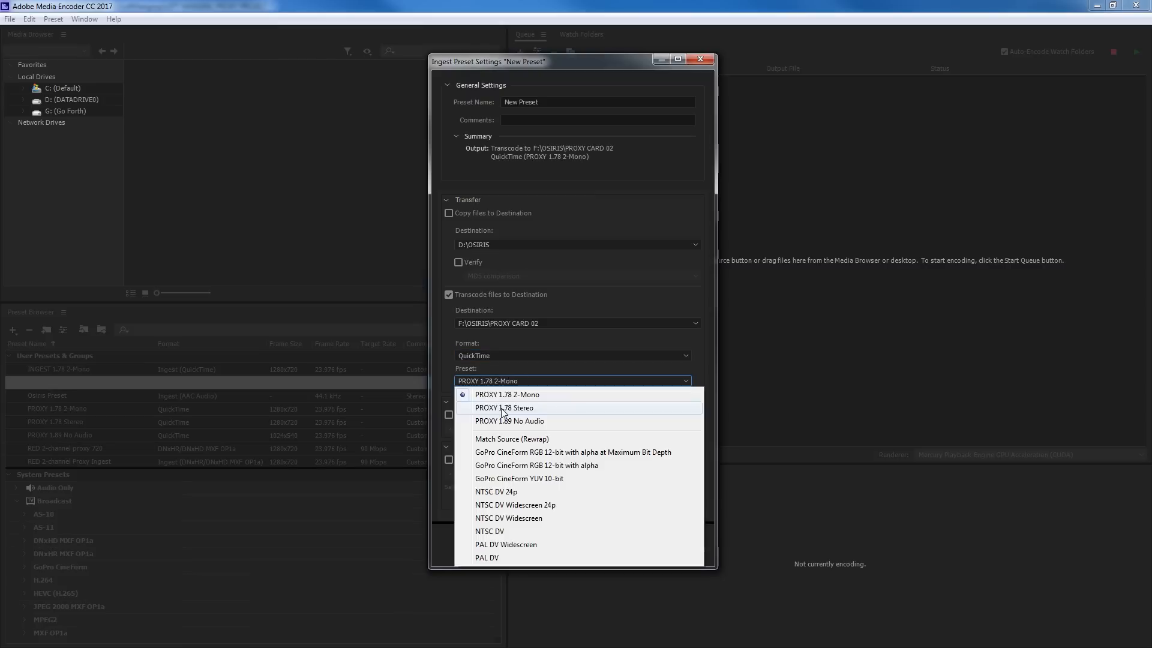
pyautogui.click(528, 411)
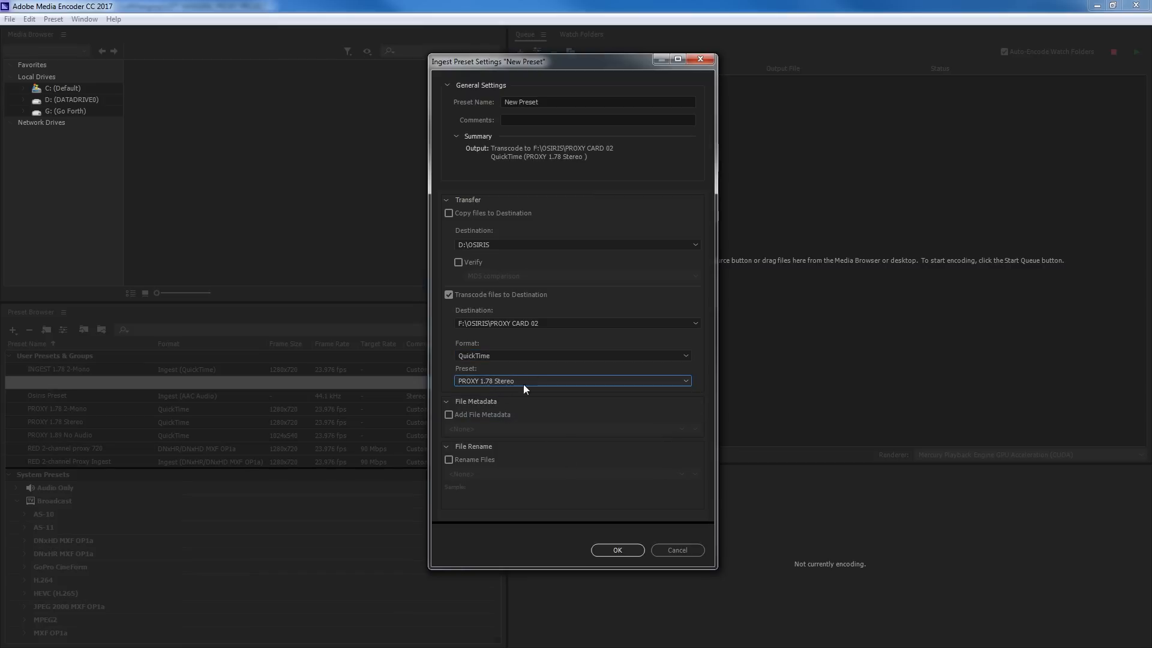
# Create another QuickTime ingest preset using PROXY 1.89 No Audio, name it INGEST 1.89 No Audio, and save it
pyautogui.click(508, 381)
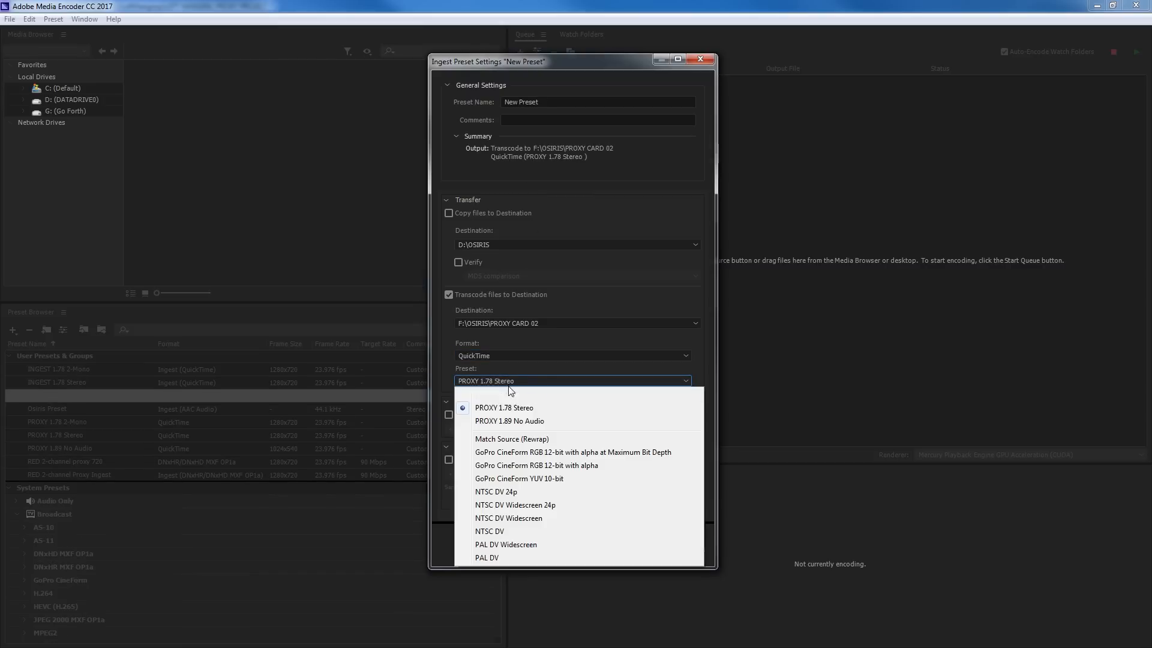
pyautogui.click(528, 420)
pyautogui.click(531, 103)
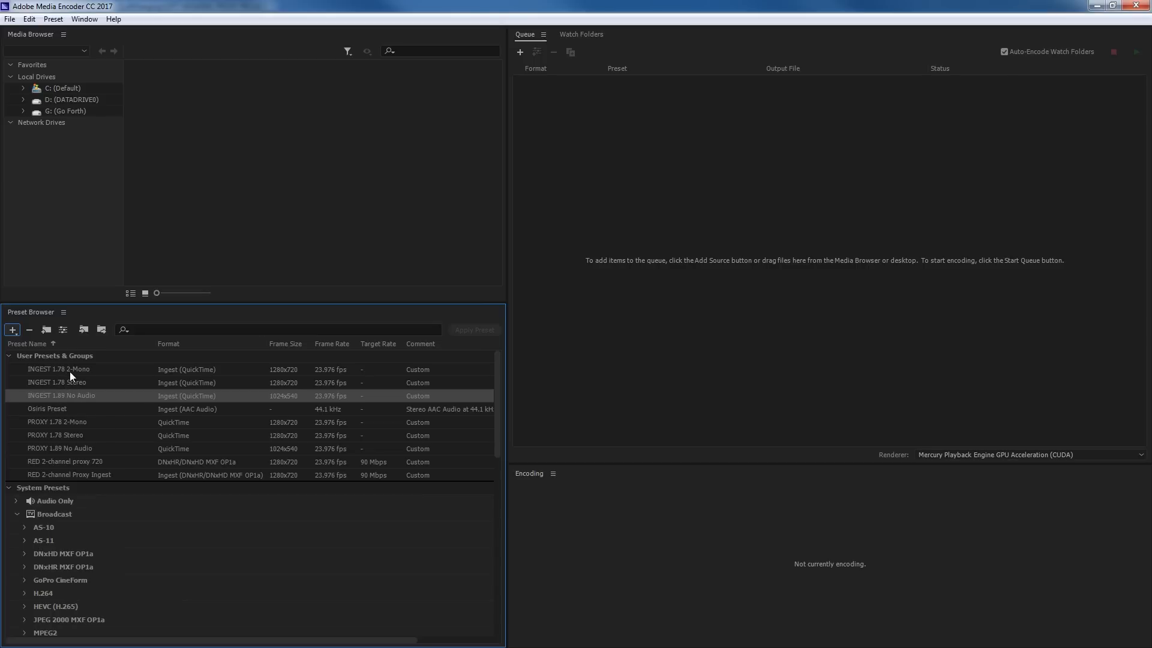
# Export the INGEST 1.78 2-Mono preset into a new folder named PROXY inside LeftHanging on the G: drive
pyautogui.click(69, 371)
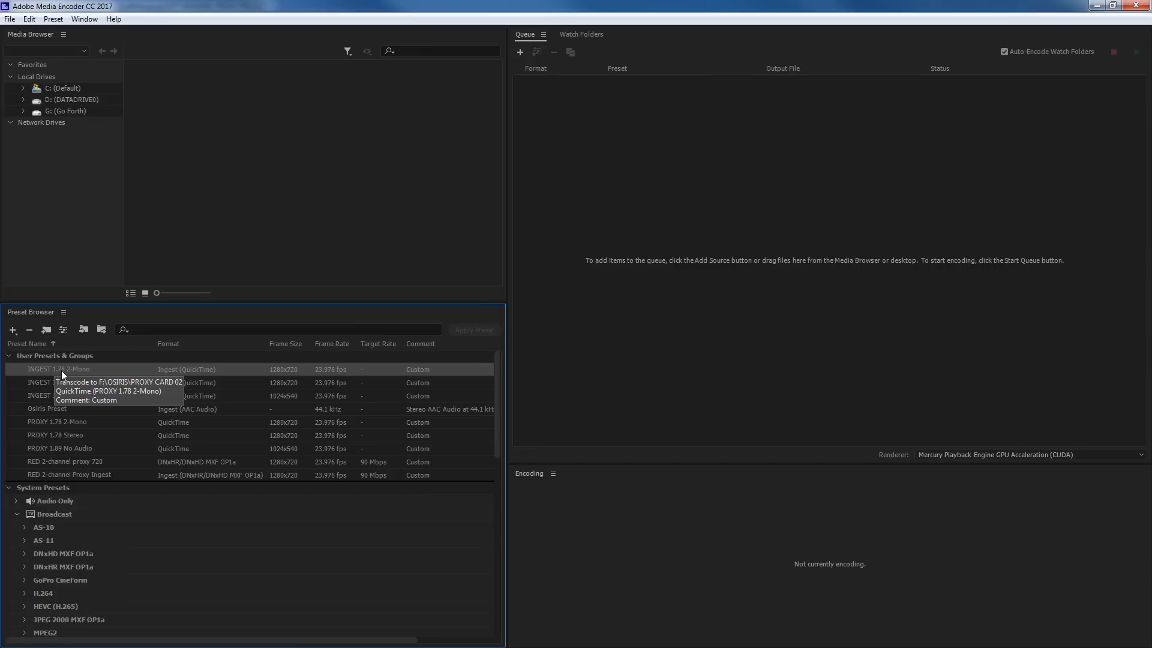
pyautogui.rightClick(63, 372)
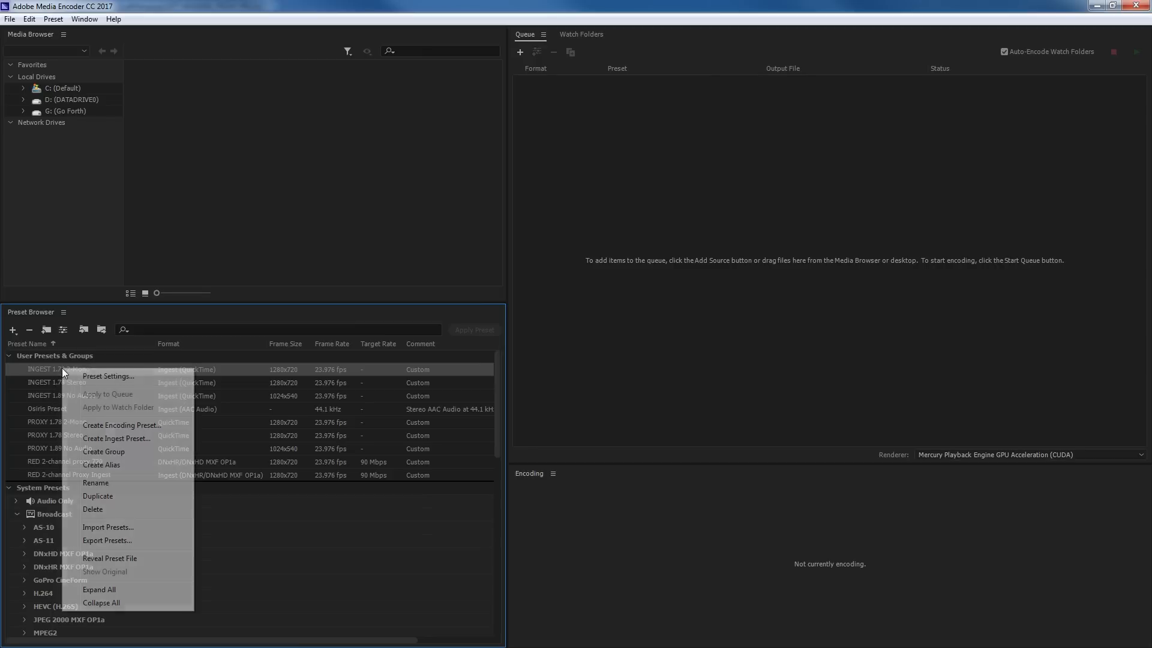
pyautogui.click(120, 546)
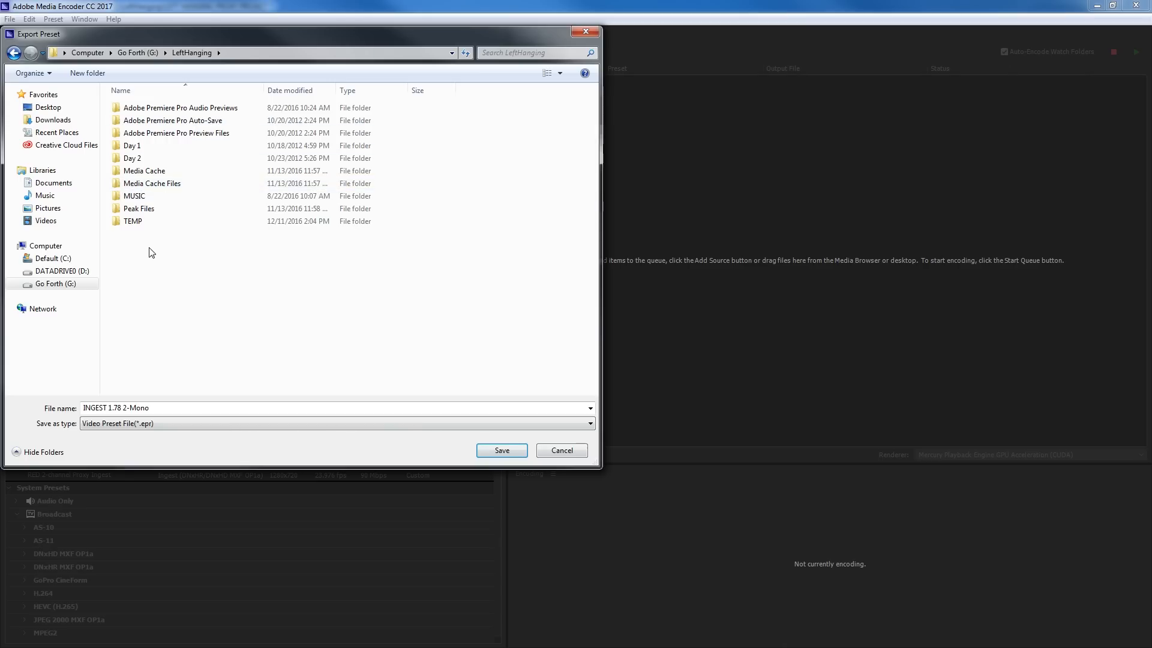
pyautogui.rightClick(132, 238)
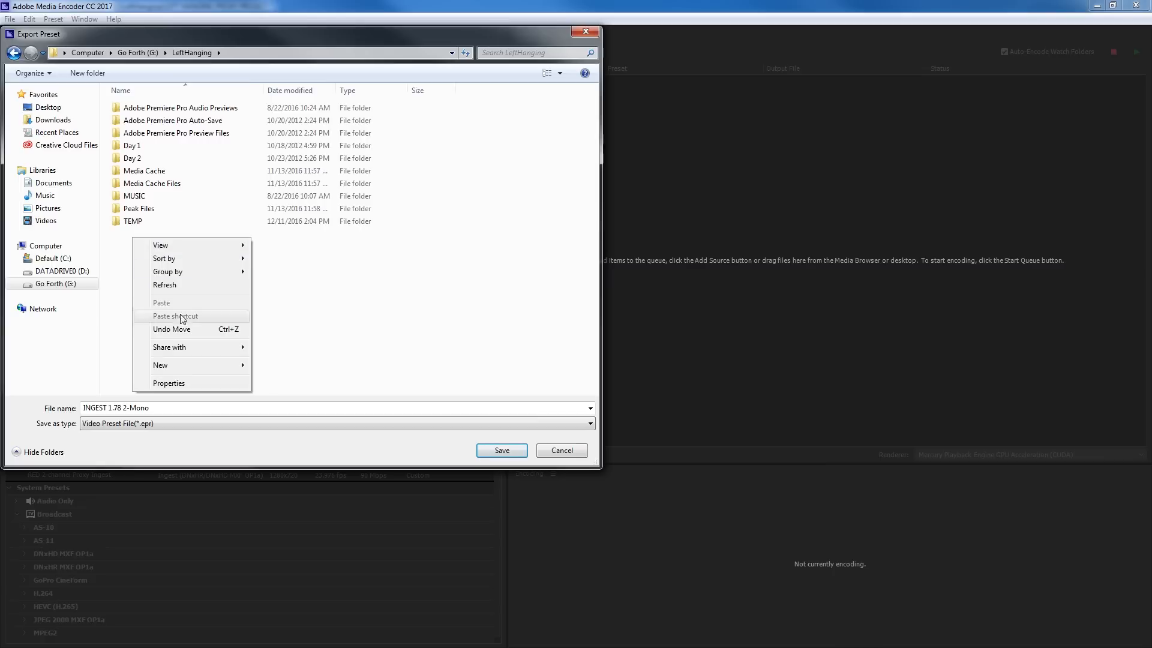
pyautogui.moveTo(186, 368)
pyautogui.click(284, 365)
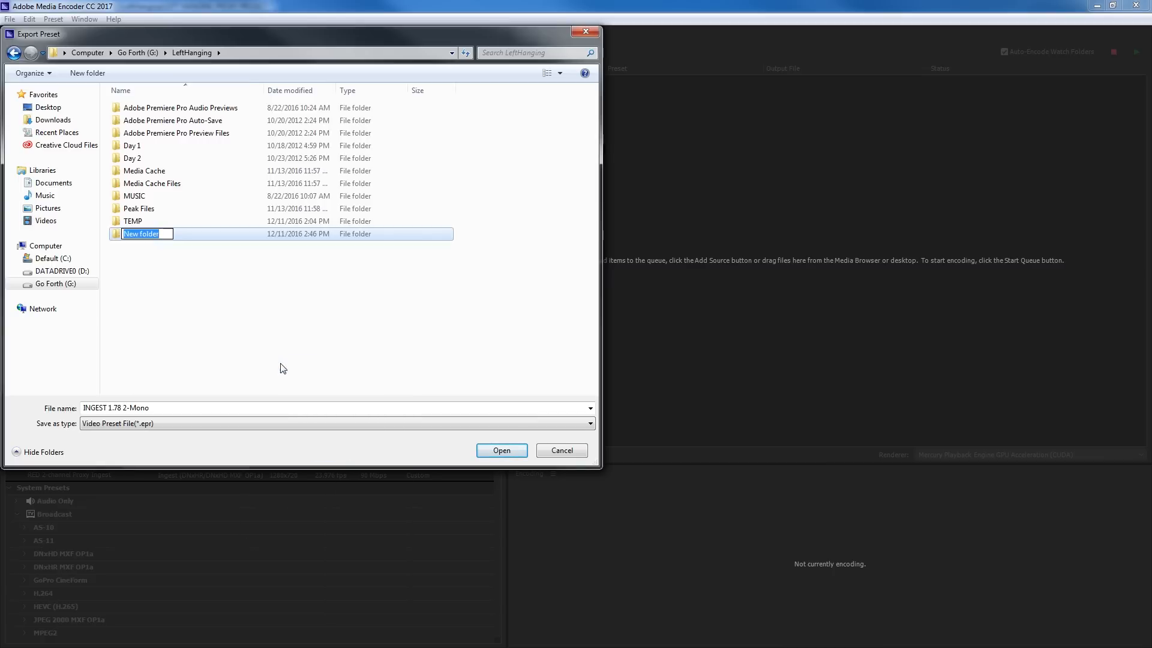
pyautogui.write('PROXY')
pyautogui.press('Return')
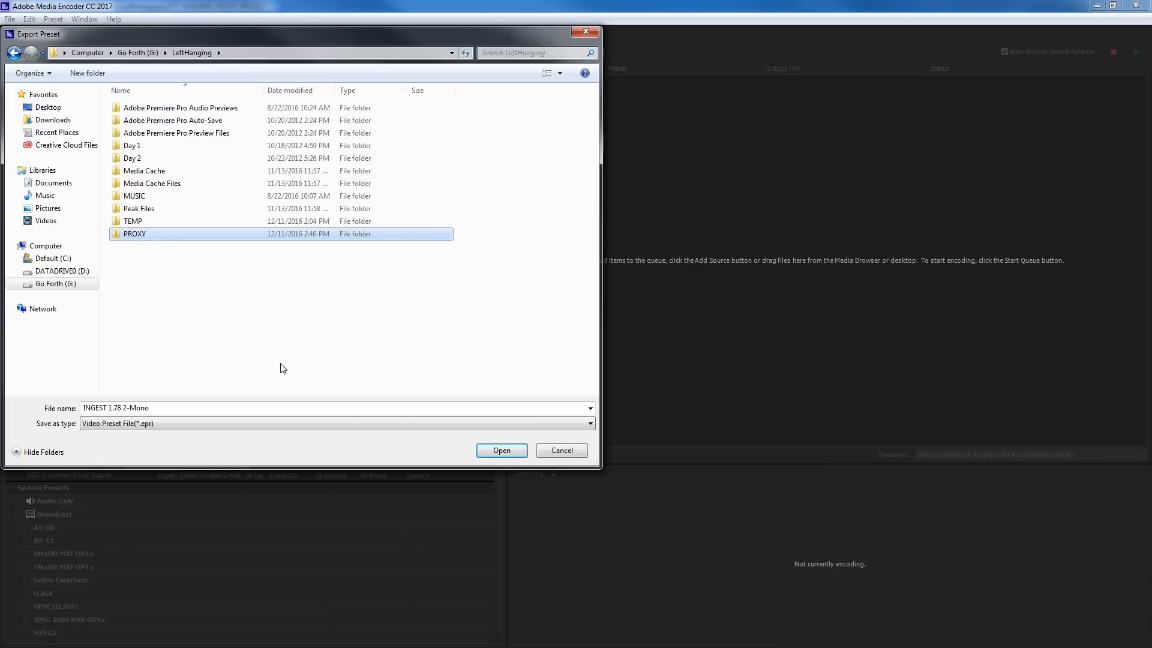
pyautogui.doubleClick(141, 239)
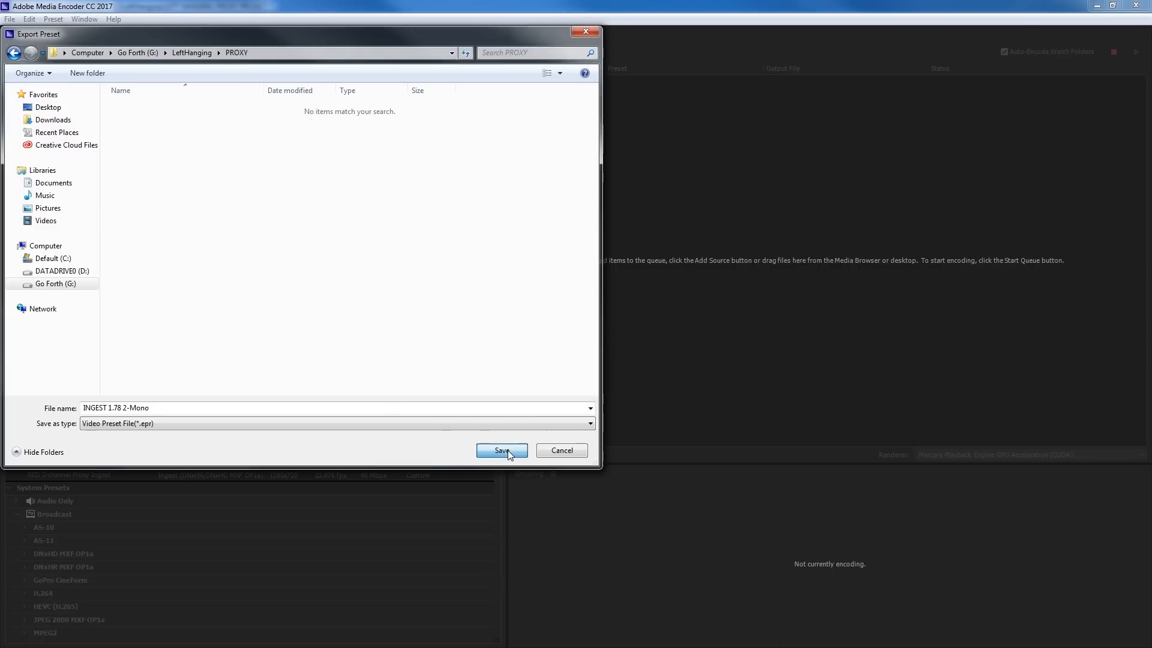
pyautogui.click(508, 452)
# Export the INGEST 1.78 Stereo and INGEST 1.89 No Audio presets to the same PROXY folder
pyautogui.rightClick(56, 382)
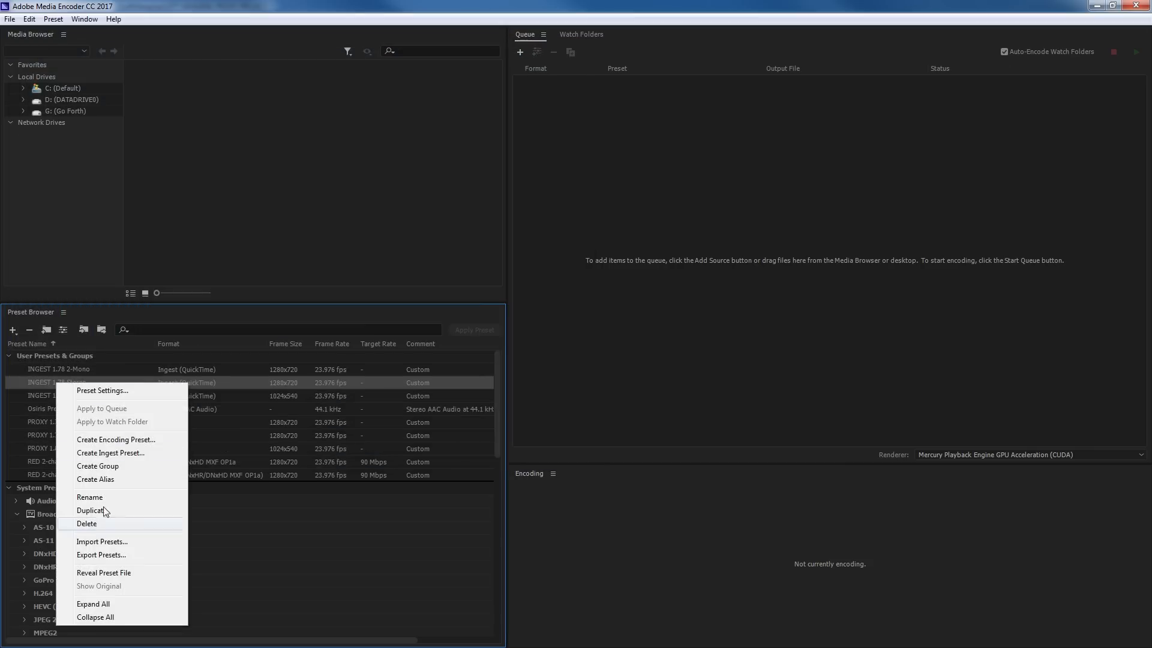
pyautogui.click(125, 554)
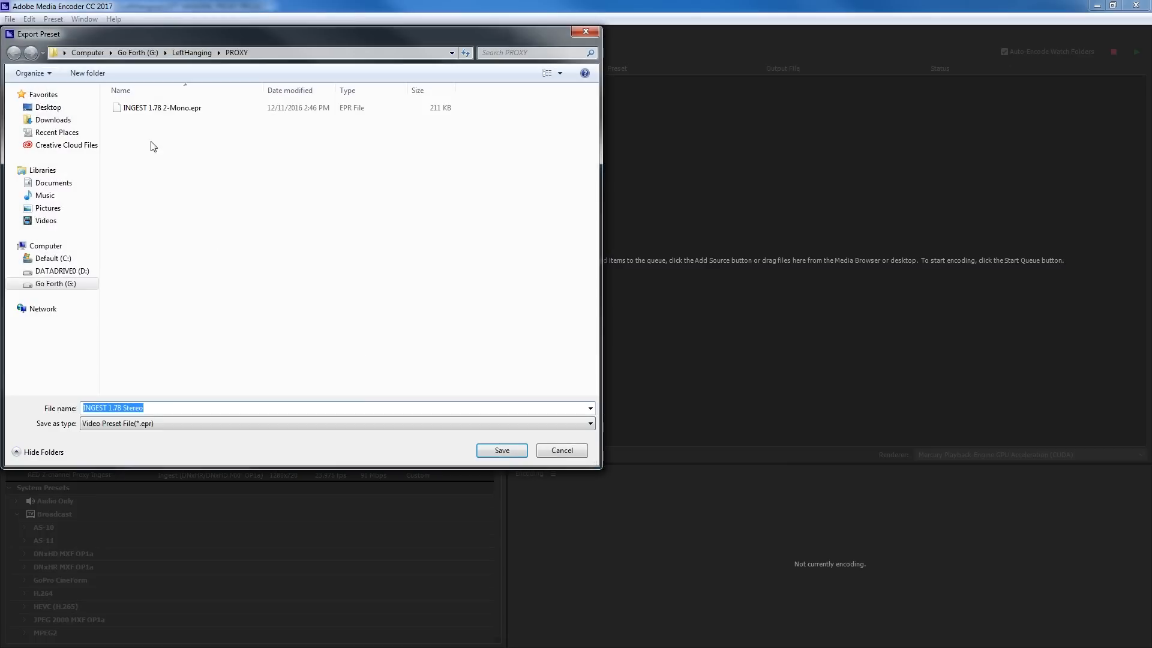
pyautogui.click(502, 455)
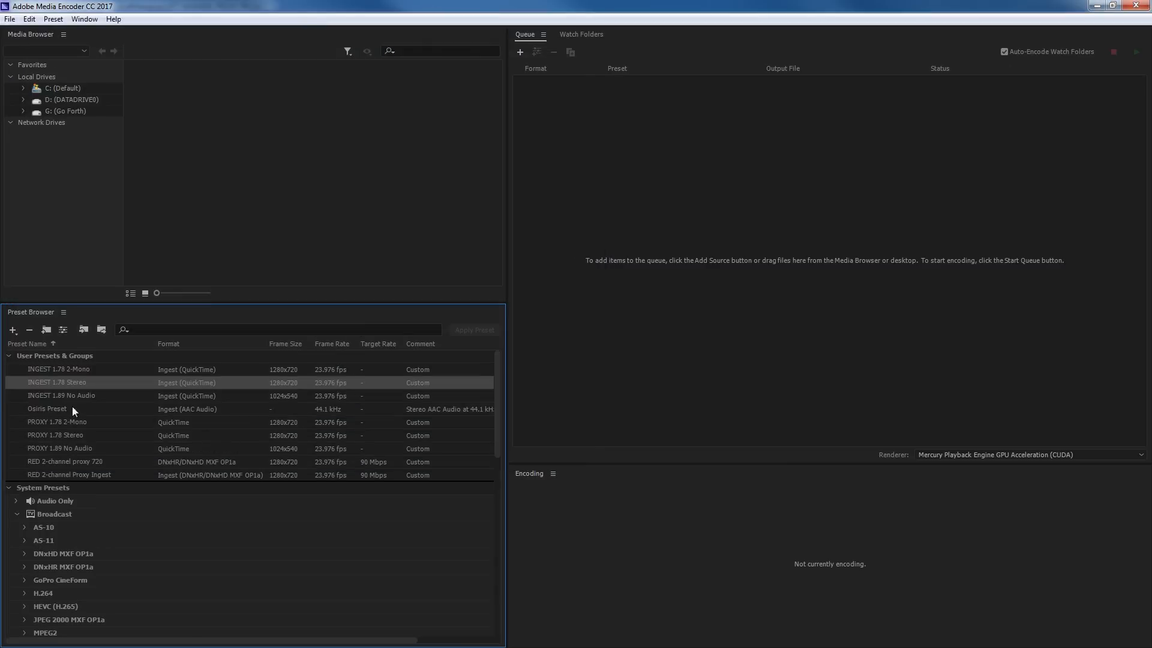
pyautogui.rightClick(60, 397)
pyautogui.click(126, 568)
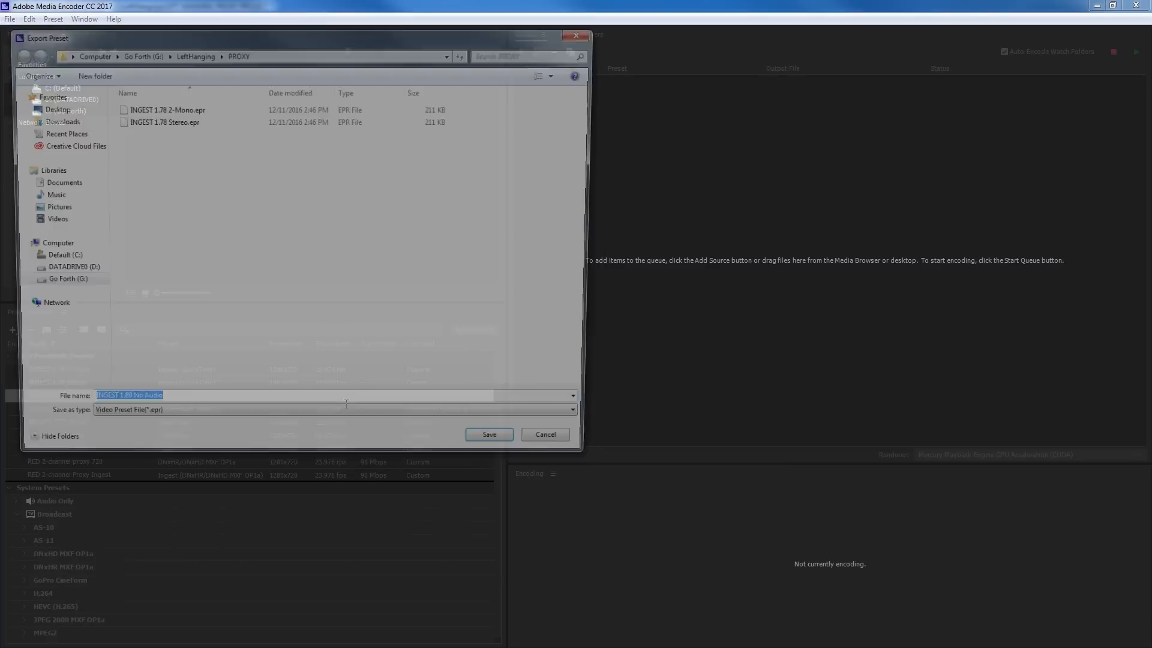
pyautogui.click(501, 451)
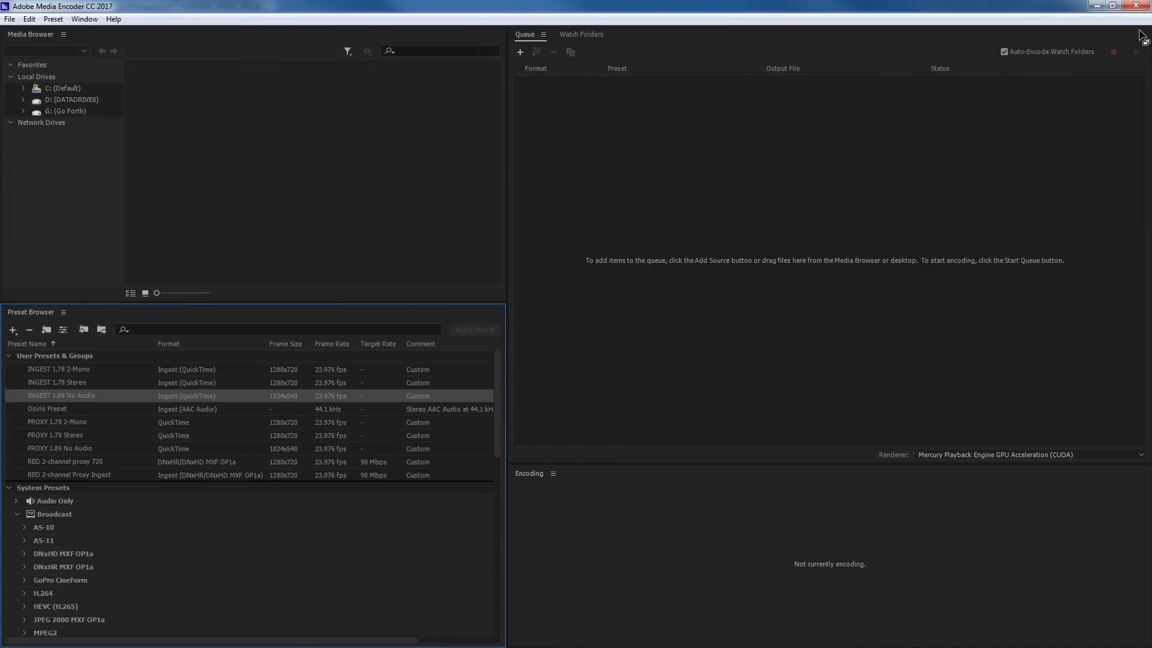
# Close Media Encoder and delete all clips and the sequence from the LEFT HANGING PROXY PROJECT in Premiere Pro
pyautogui.click(1135, 5)
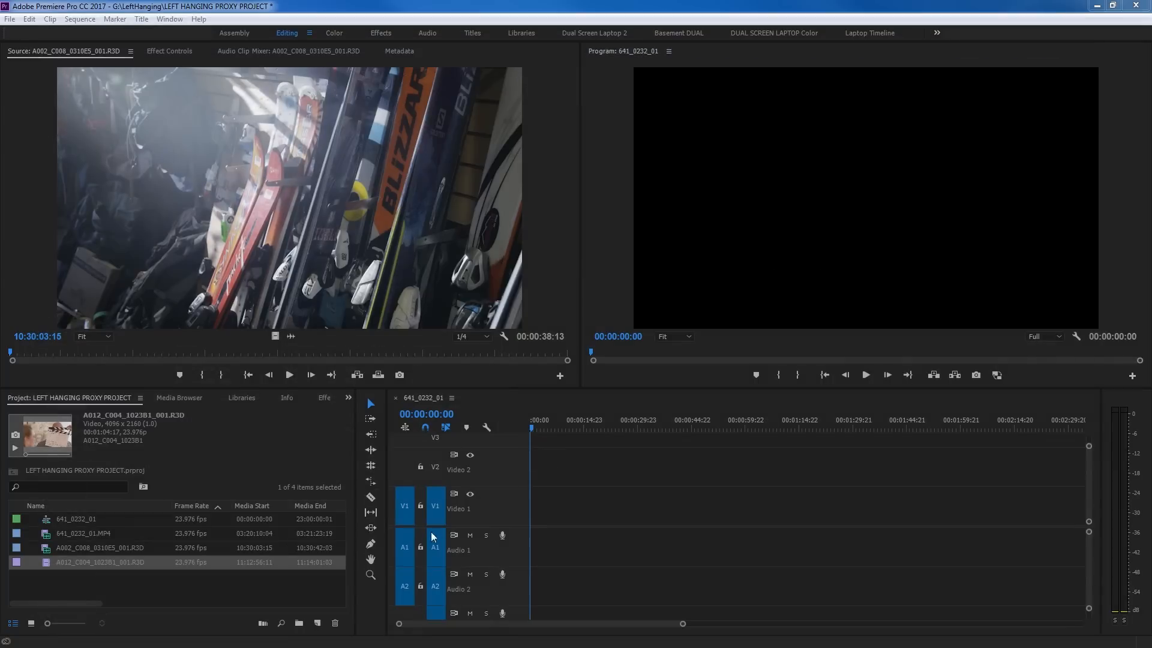
pyautogui.moveTo(84, 582); pyautogui.dragTo(48, 521)
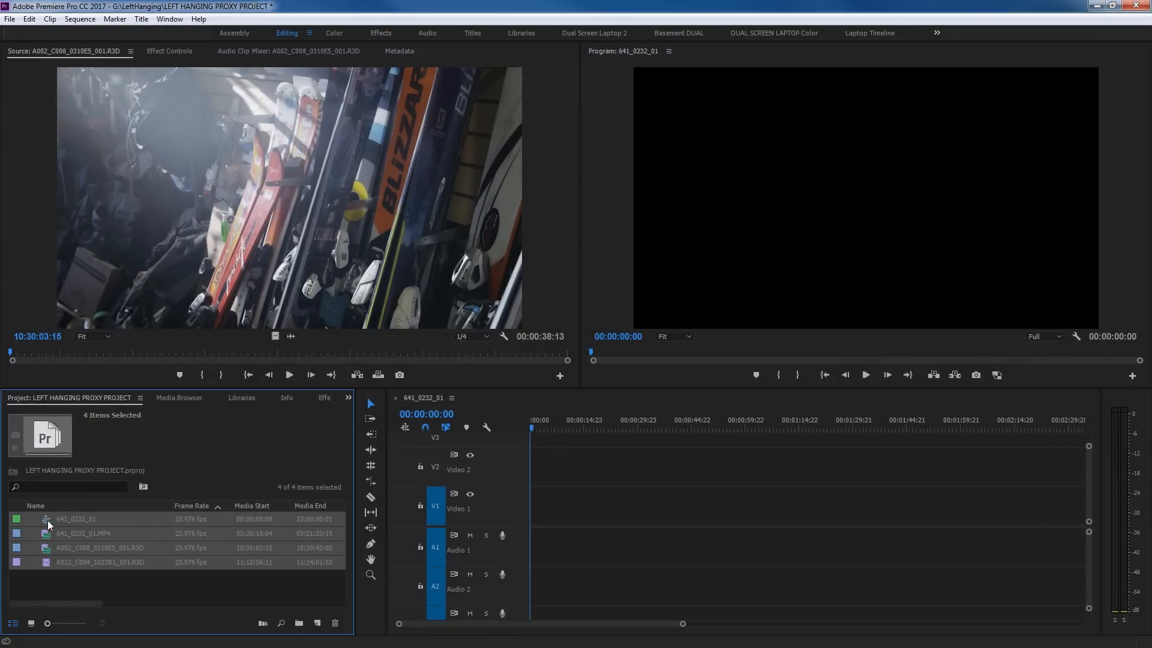
pyautogui.press('Delete')
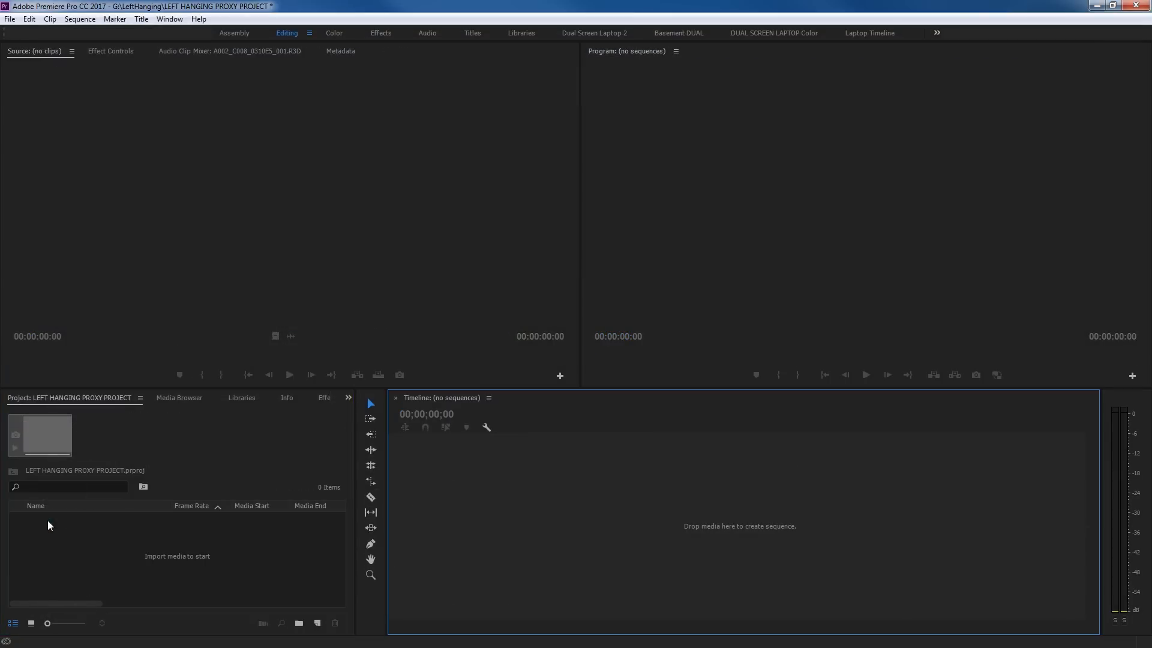
# Enable ingest in the project's ingest settings with Create Proxies as the ingest action
pyautogui.click(10, 18)
pyautogui.moveTo(54, 393)
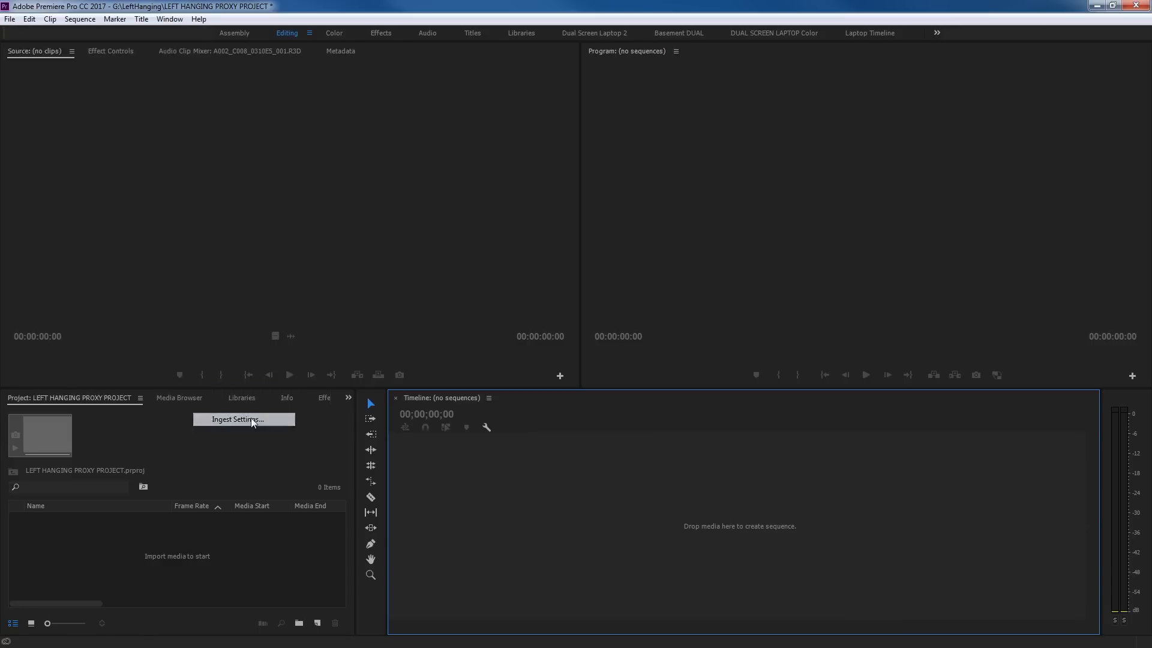
pyautogui.click(247, 419)
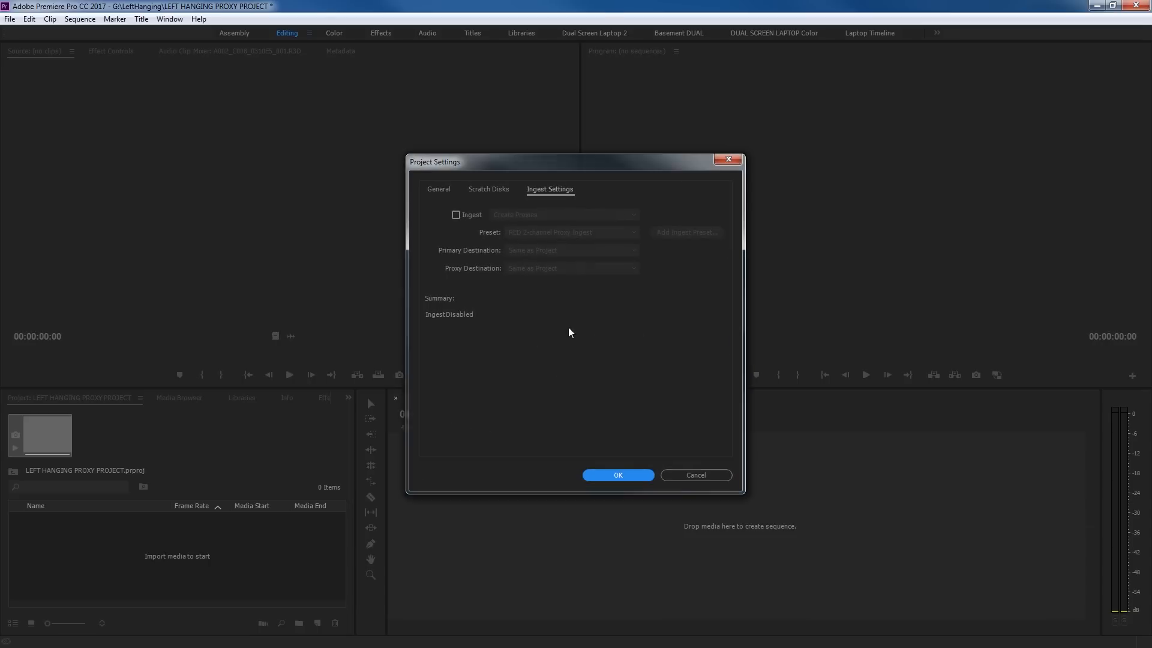
pyautogui.click(457, 216)
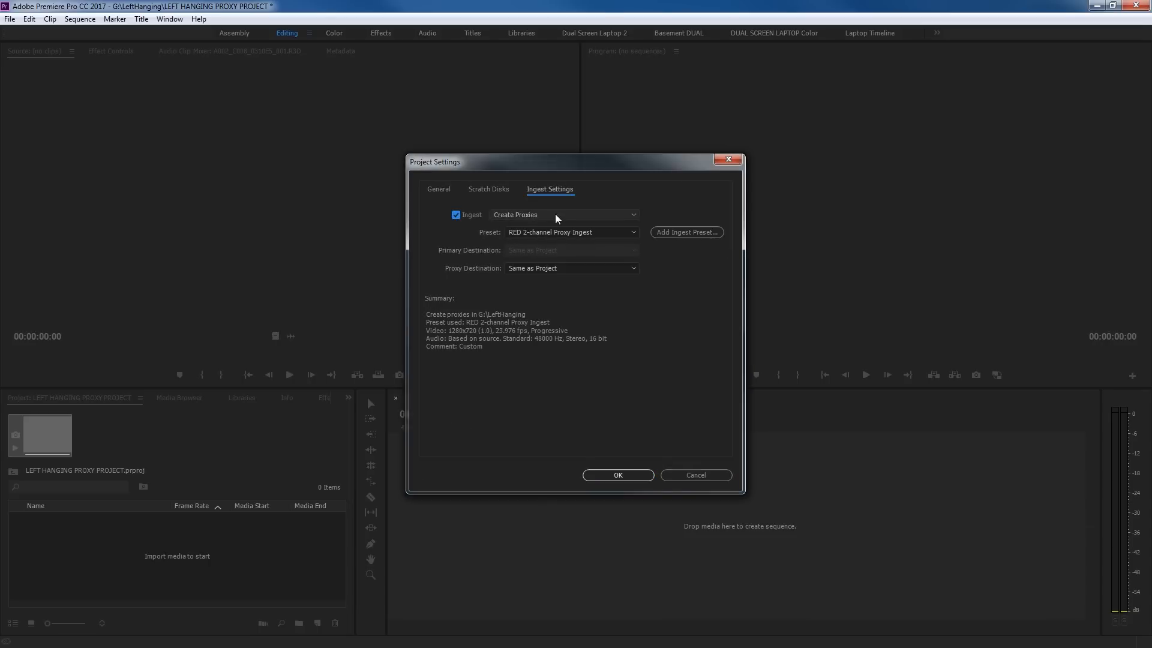
pyautogui.click(534, 220)
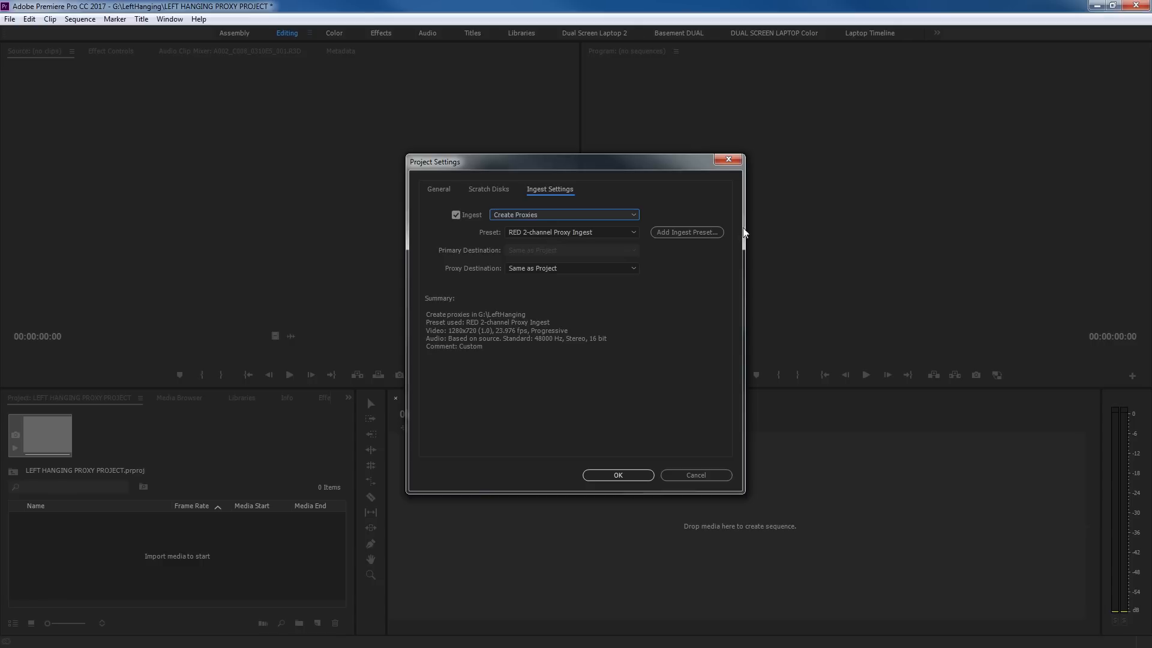
# Add the INGEST 1.78 2-Mono.epr preset from the PROXY folder to the project's ingest settings
pyautogui.click(686, 233)
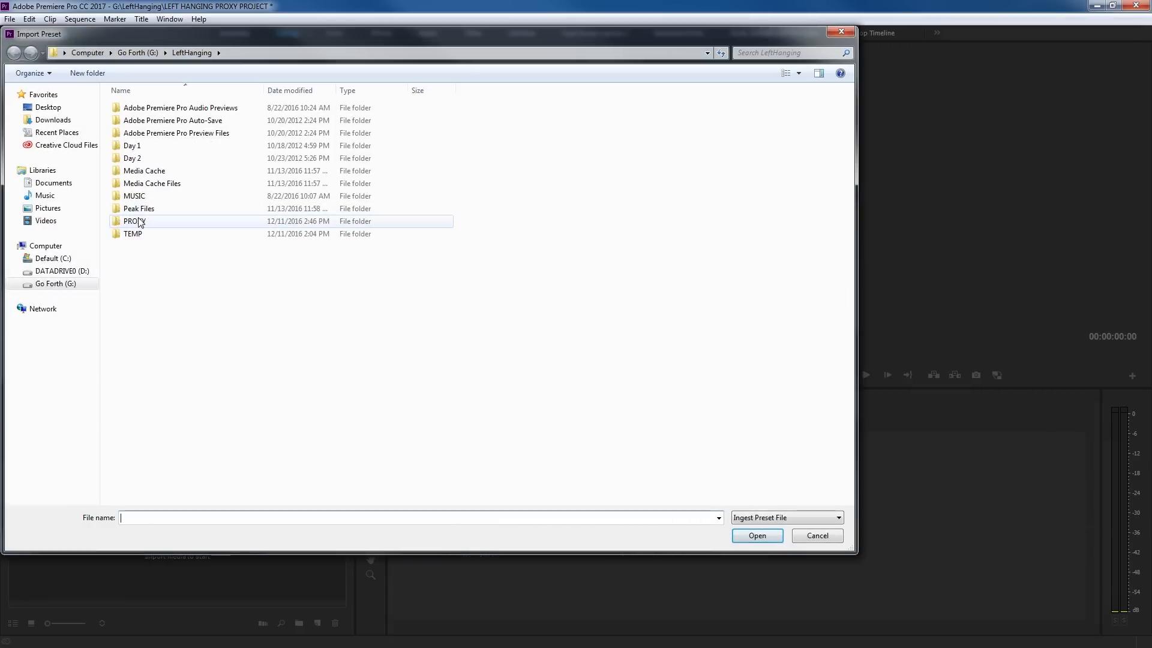
pyautogui.doubleClick(139, 222)
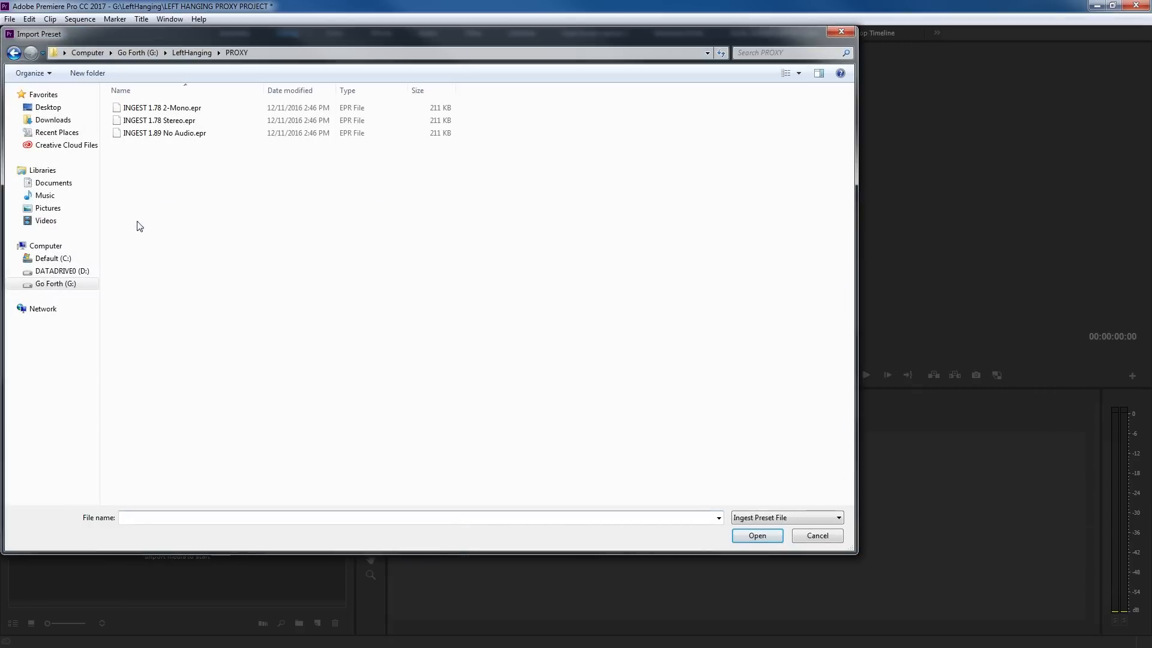
pyautogui.doubleClick(151, 109)
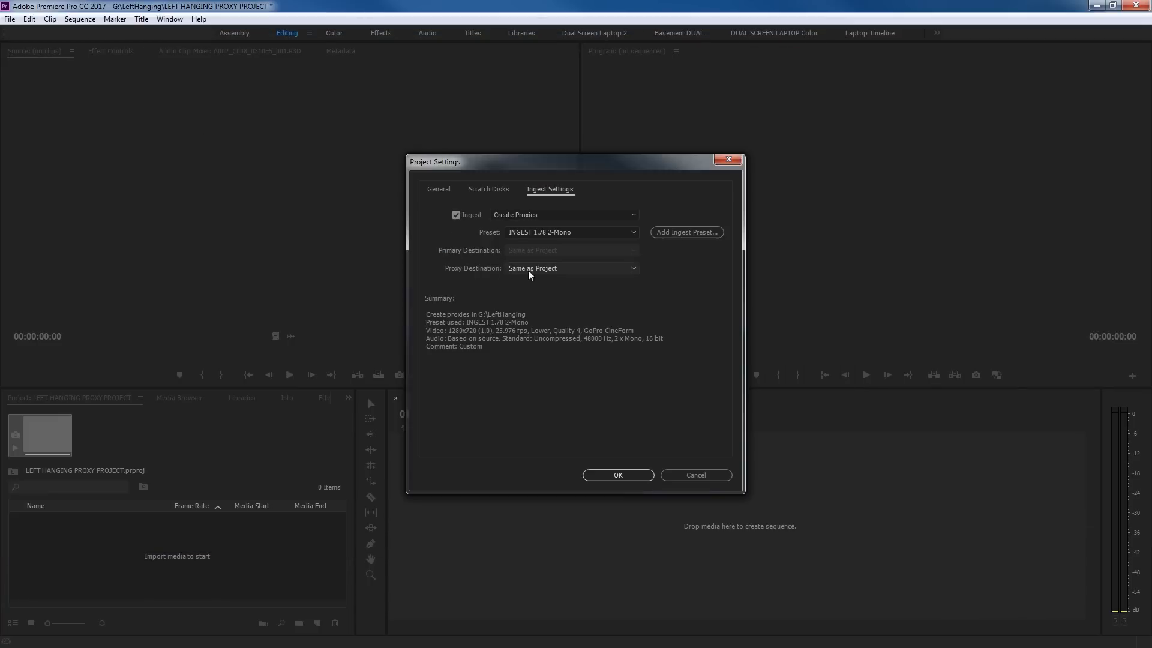
# Set the proxy destination to G:\LeftHanging\PROXY and apply the project settings
pyautogui.click(514, 268)
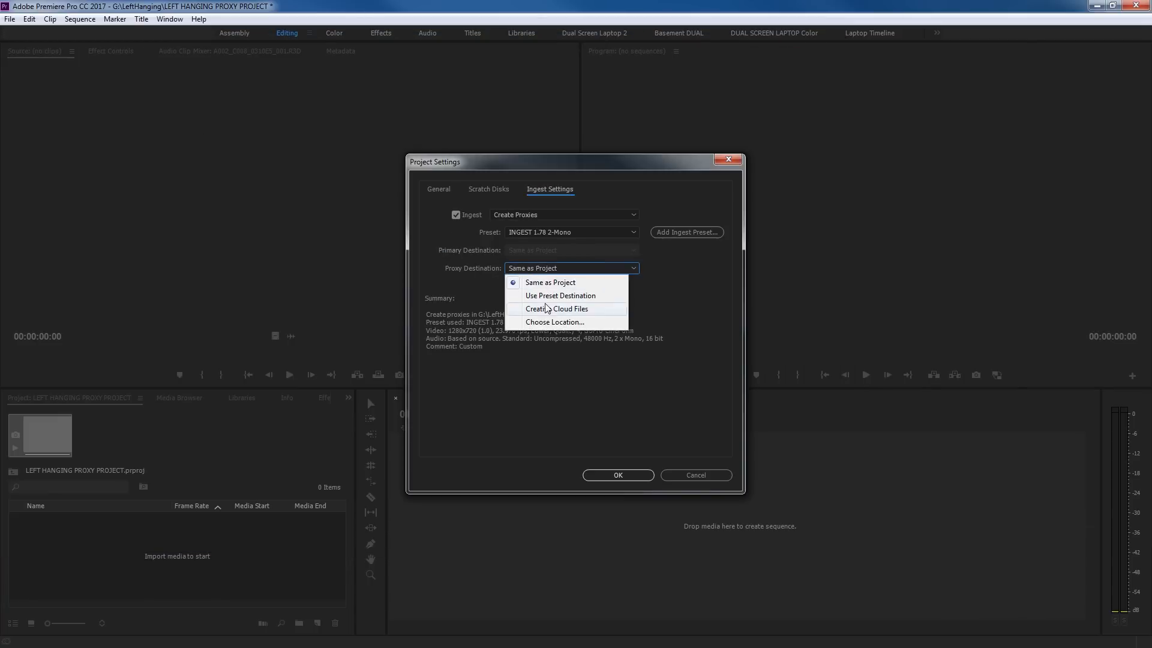
pyautogui.click(547, 324)
pyautogui.click(354, 376)
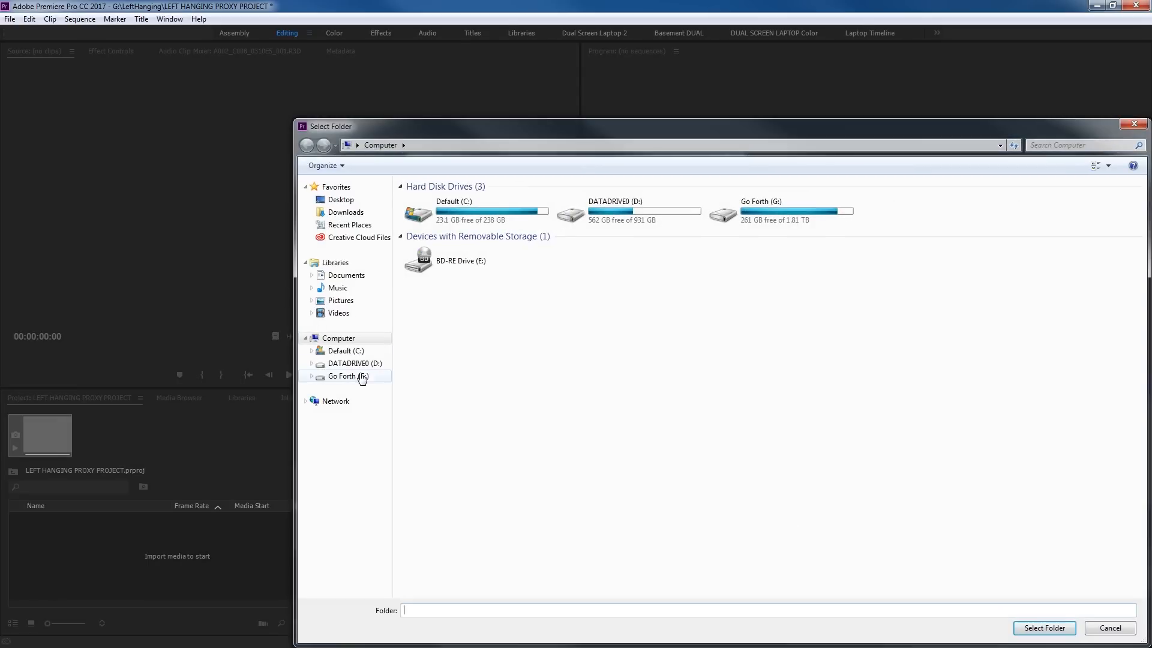
pyautogui.doubleClick(432, 348)
pyautogui.doubleClick(427, 313)
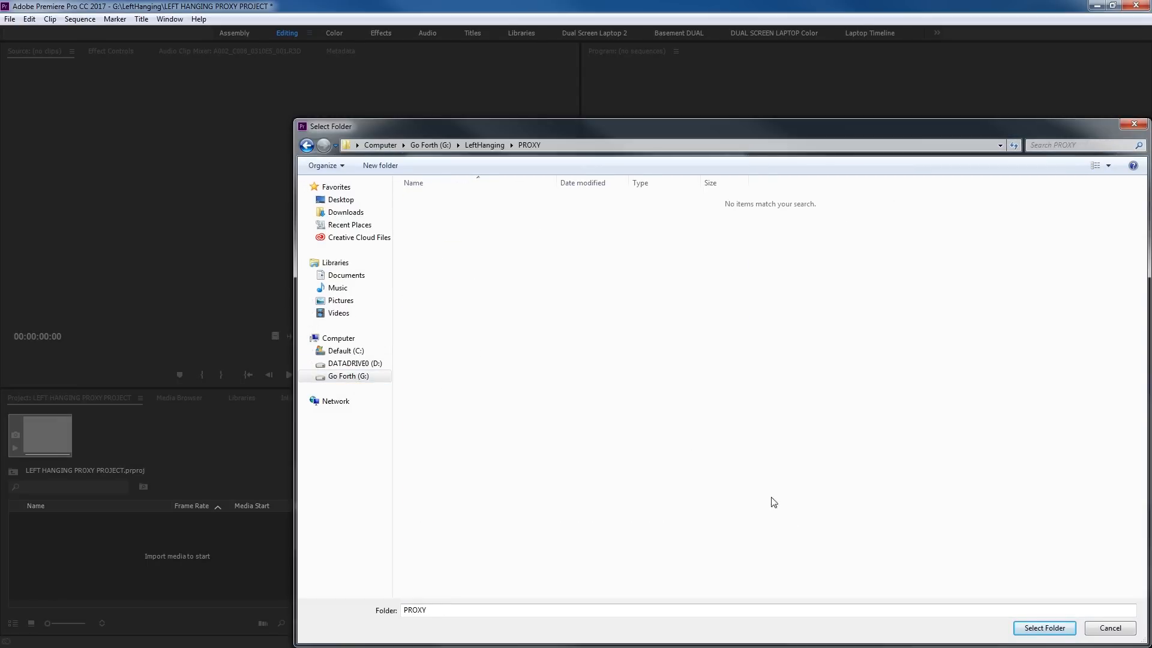
pyautogui.click(1045, 627)
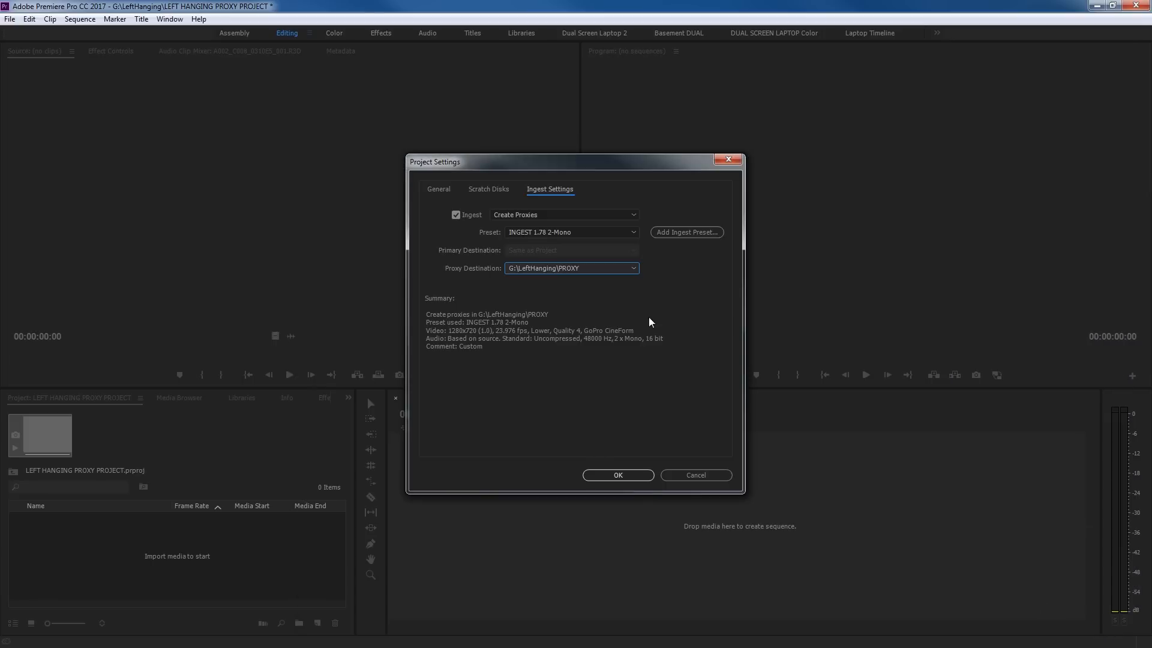
pyautogui.click(636, 479)
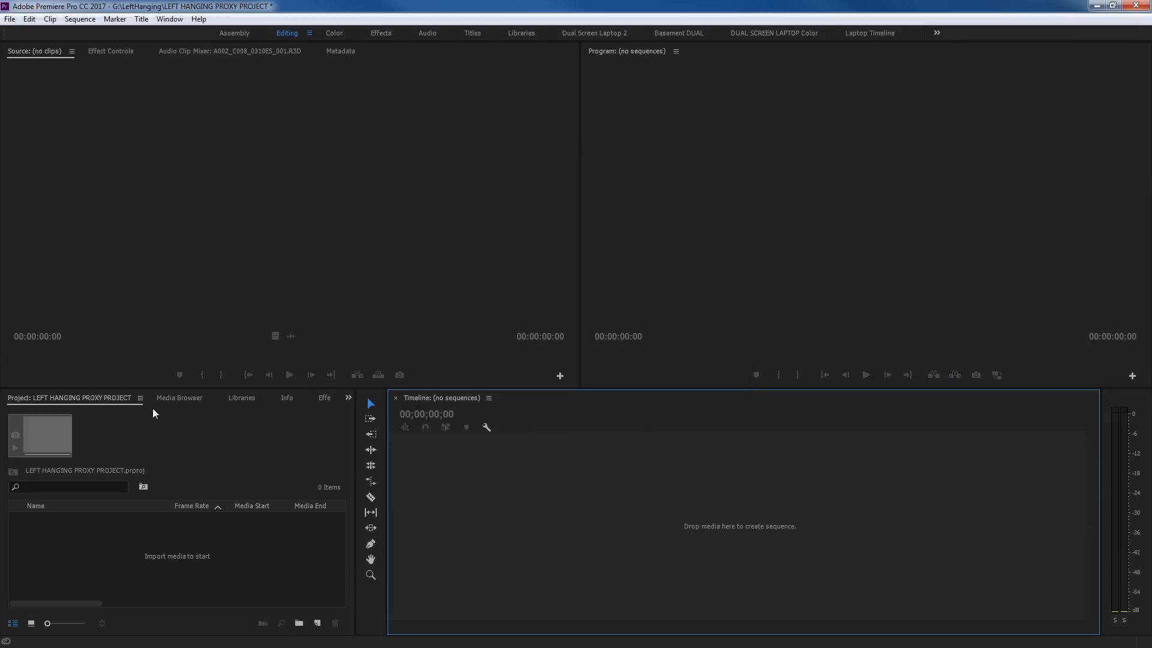
# Import clips A002_C008, A002_C011 and A002_C024 from the RED 01 card folder with ingest, and return from Media Encoder to the Premiere Pro project
pyautogui.click(184, 399)
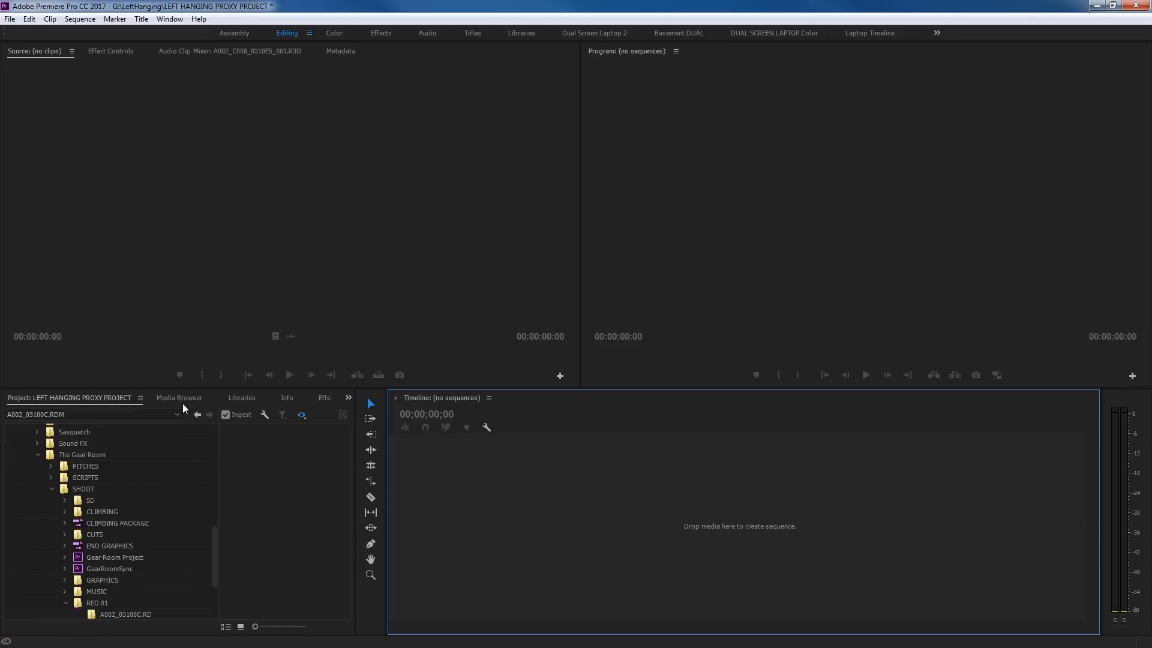
pyautogui.press('`')
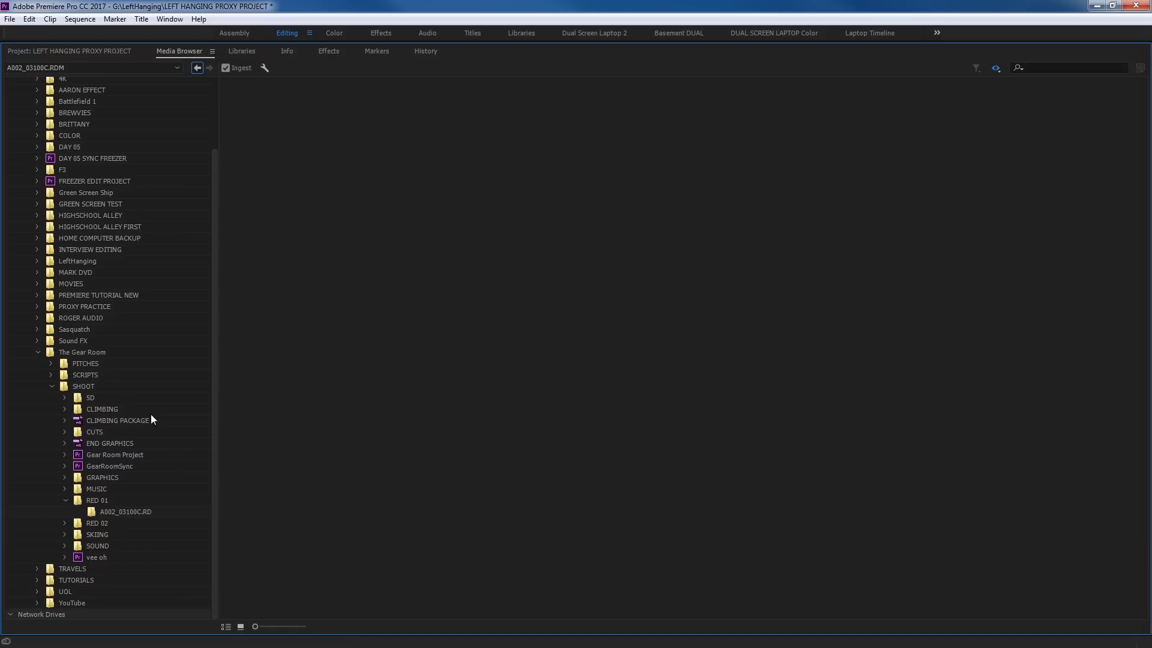
pyautogui.click(124, 515)
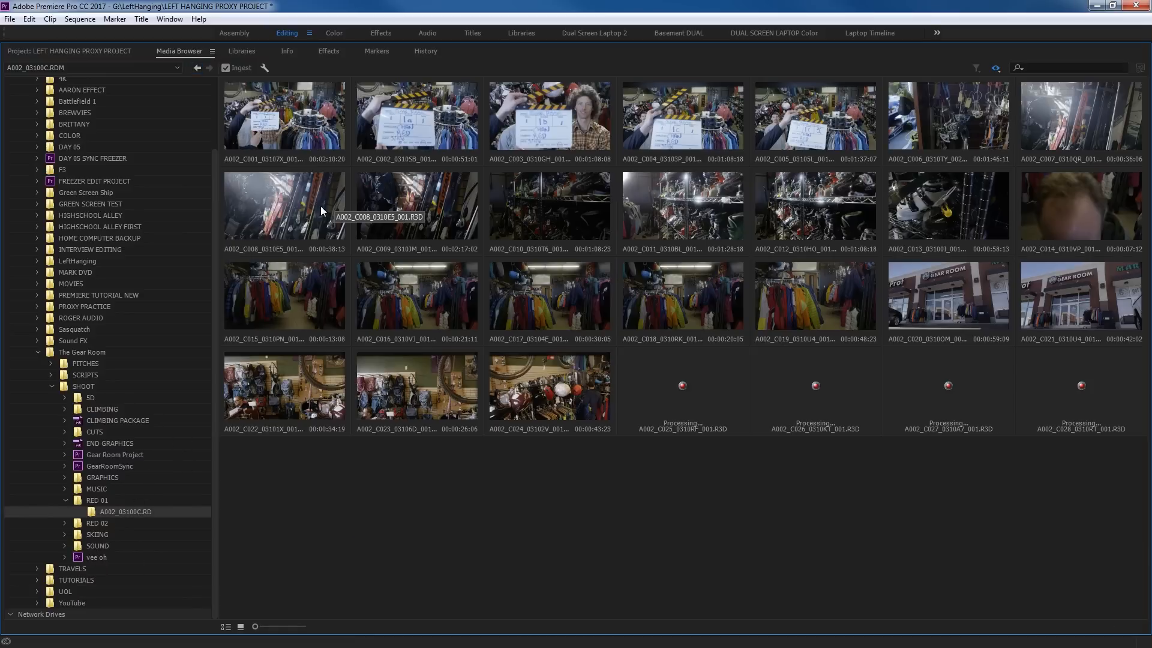
pyautogui.click(320, 206)
pyautogui.keyDown('ctrl'); pyautogui.click(692, 216); pyautogui.keyUp('ctrl')
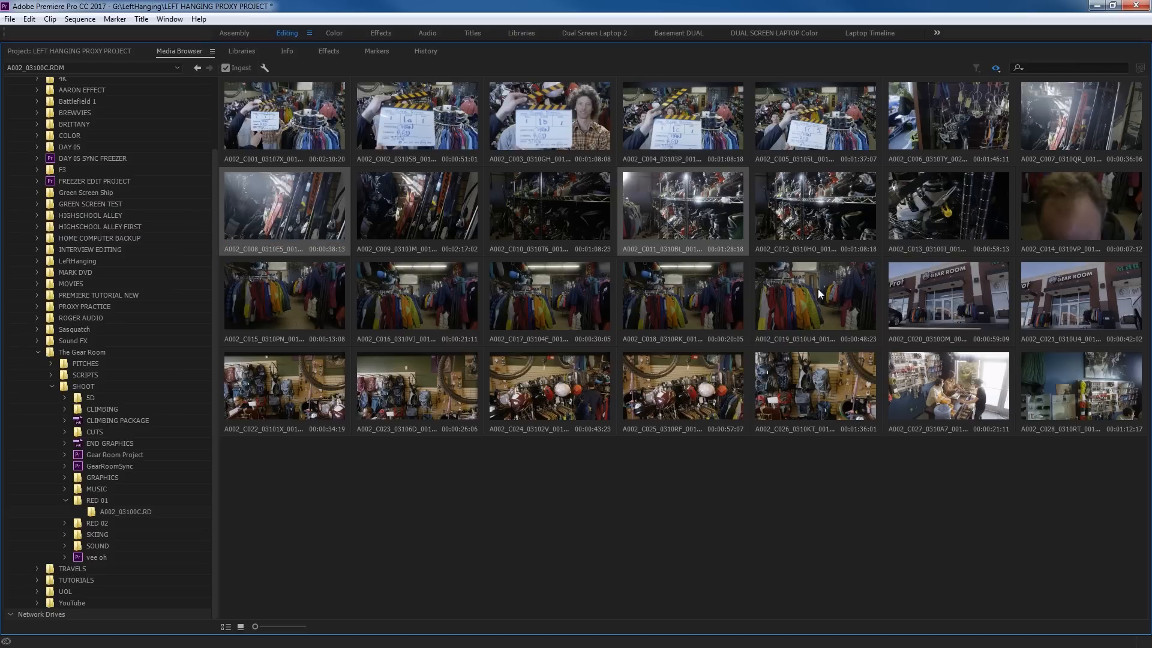
pyautogui.keyDown('ctrl'); pyautogui.click(567, 398); pyautogui.keyUp('ctrl')
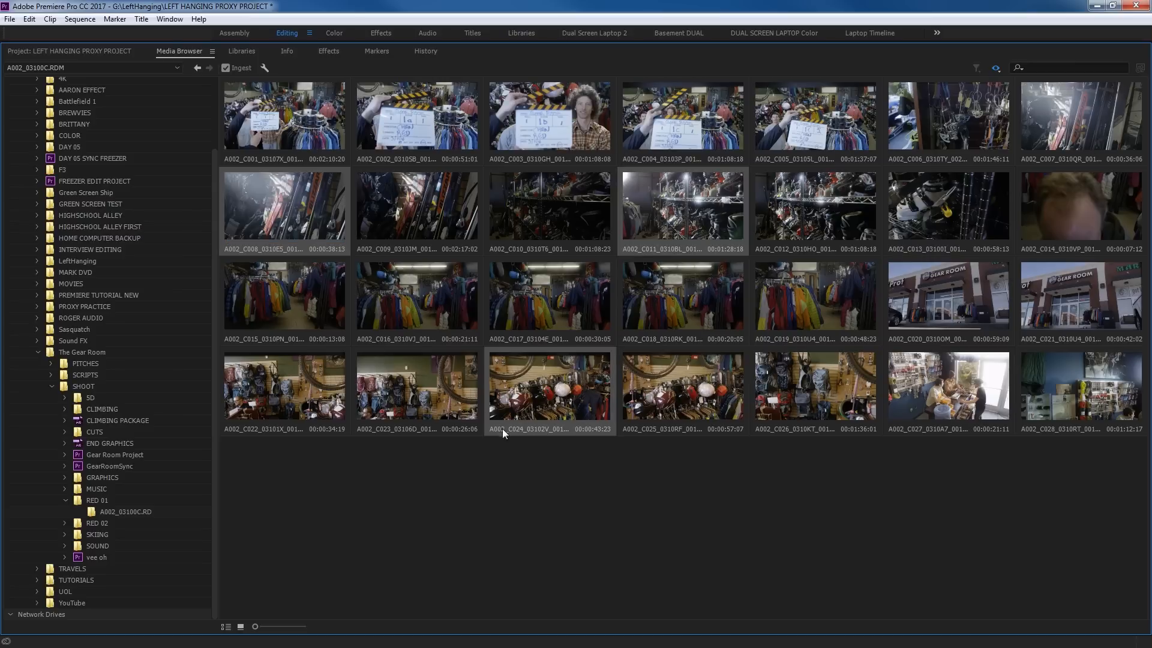
pyautogui.rightClick(522, 358)
pyautogui.click(553, 379)
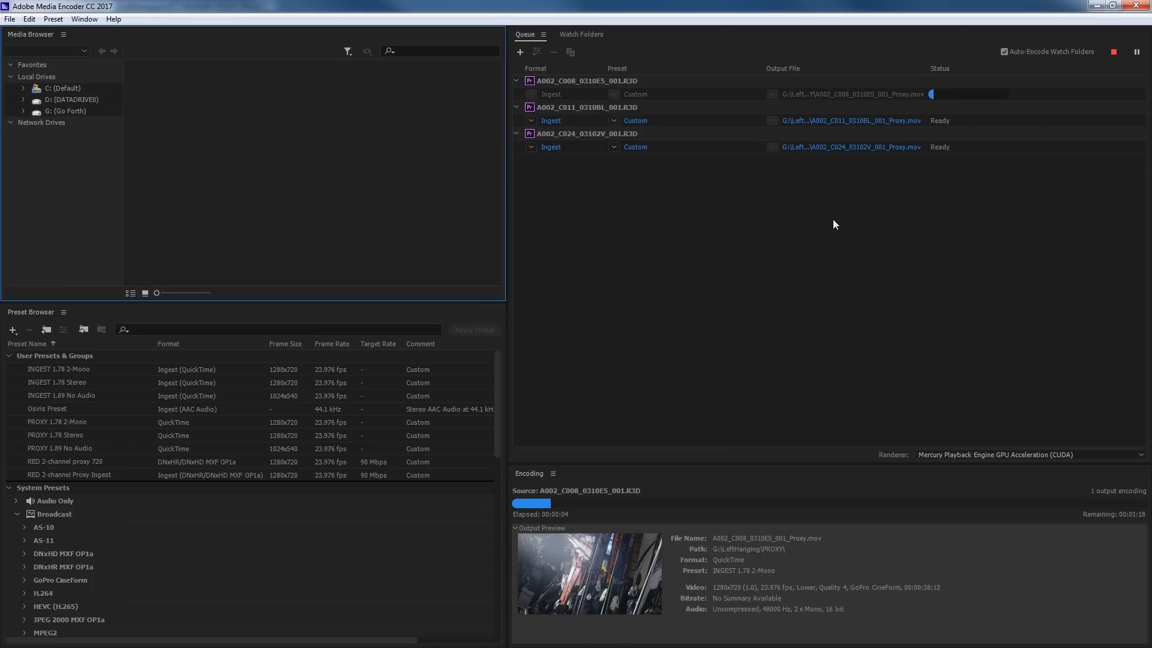
pyautogui.click(1097, 6)
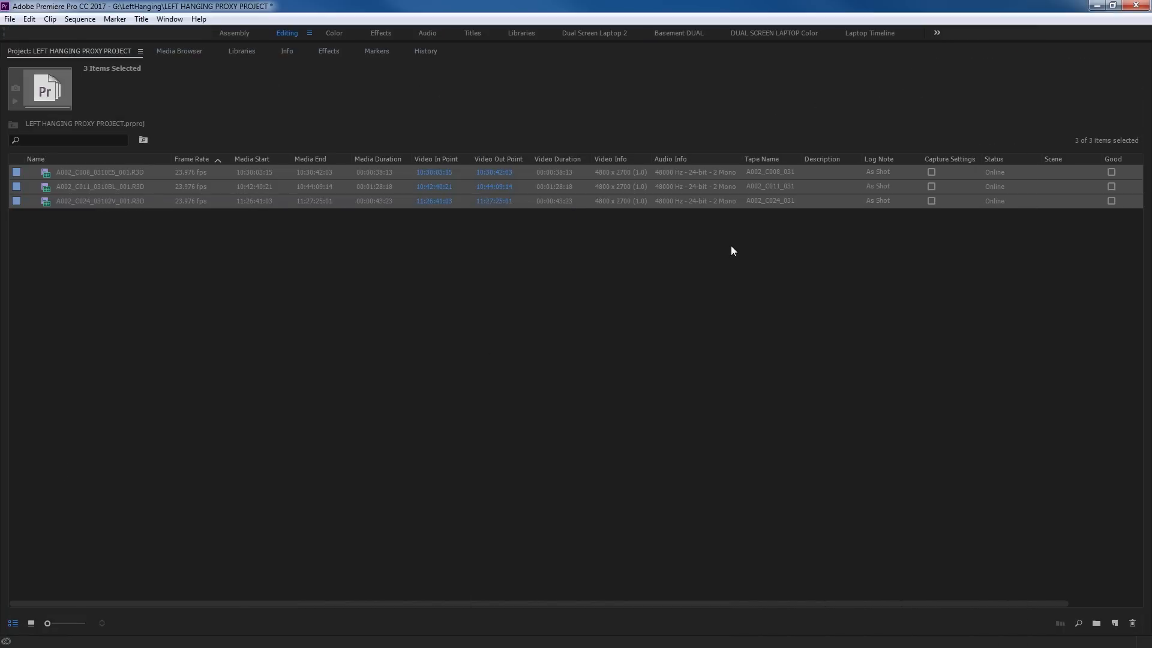
pyautogui.click(315, 341)
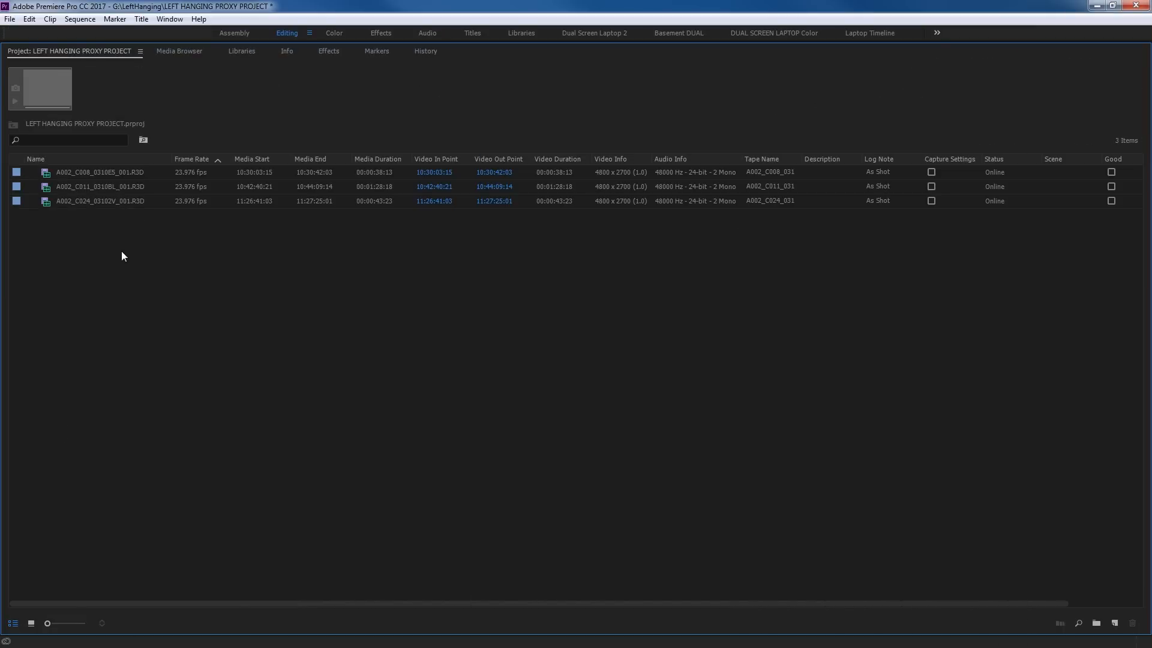
# Add the INGEST 1.78 Stereo.epr preset from the PROXY folder to the project's ingest settings and apply it
pyautogui.click(16, 22)
pyautogui.moveTo(88, 395)
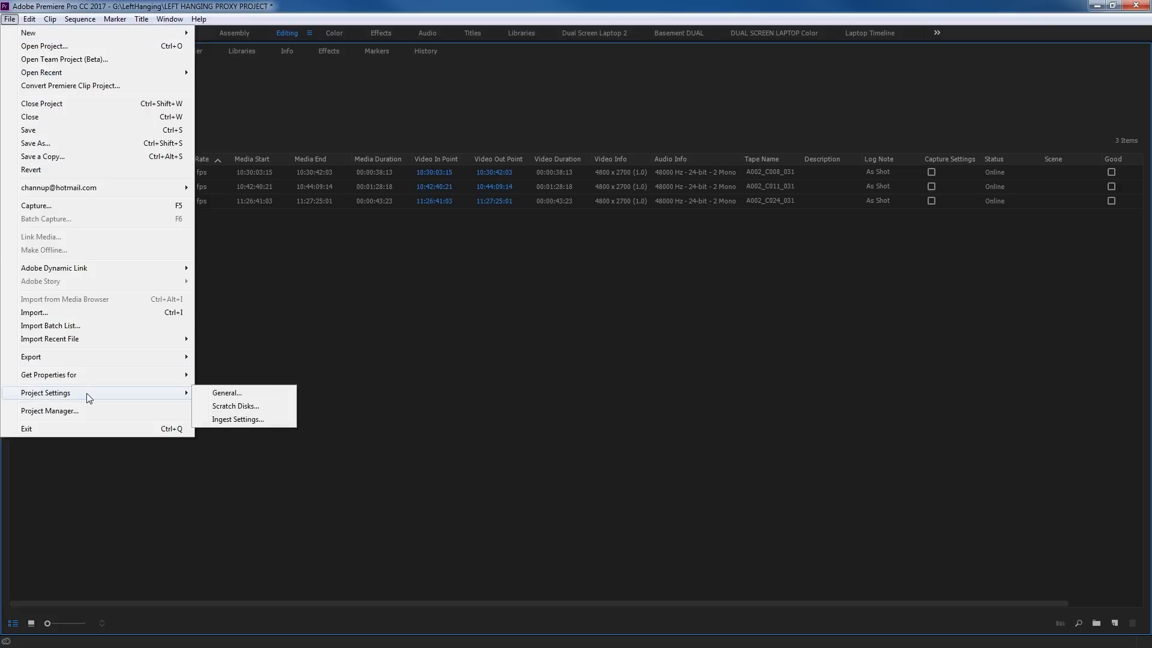
pyautogui.click(239, 420)
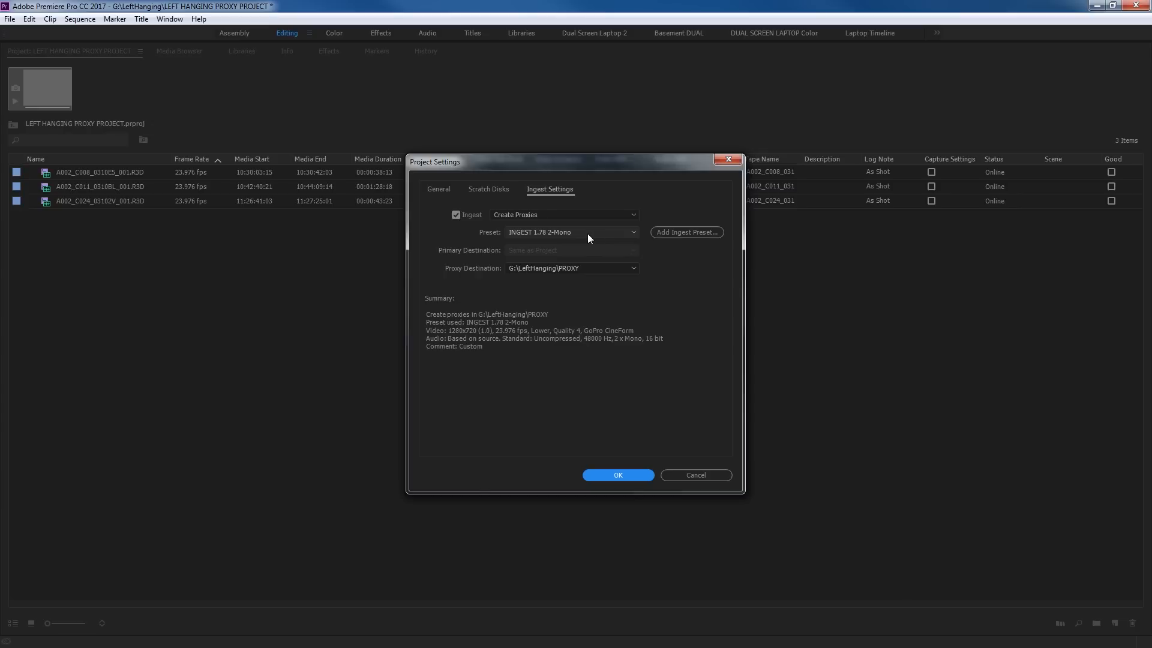
pyautogui.click(591, 234)
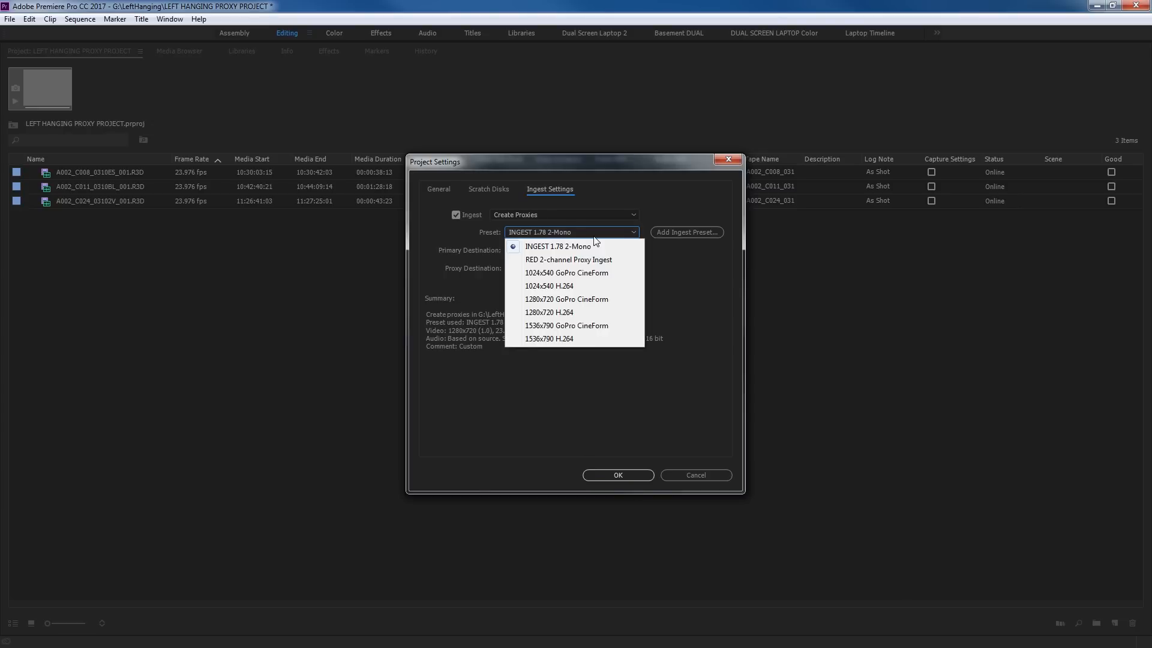
pyautogui.click(594, 240)
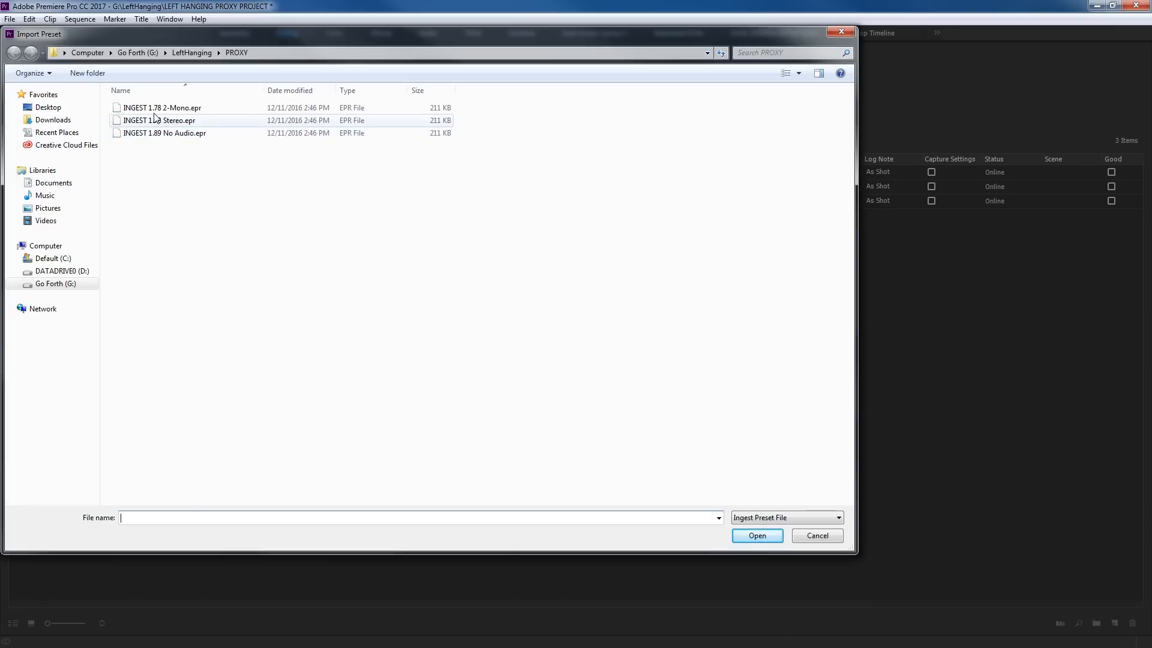
pyautogui.click(158, 121)
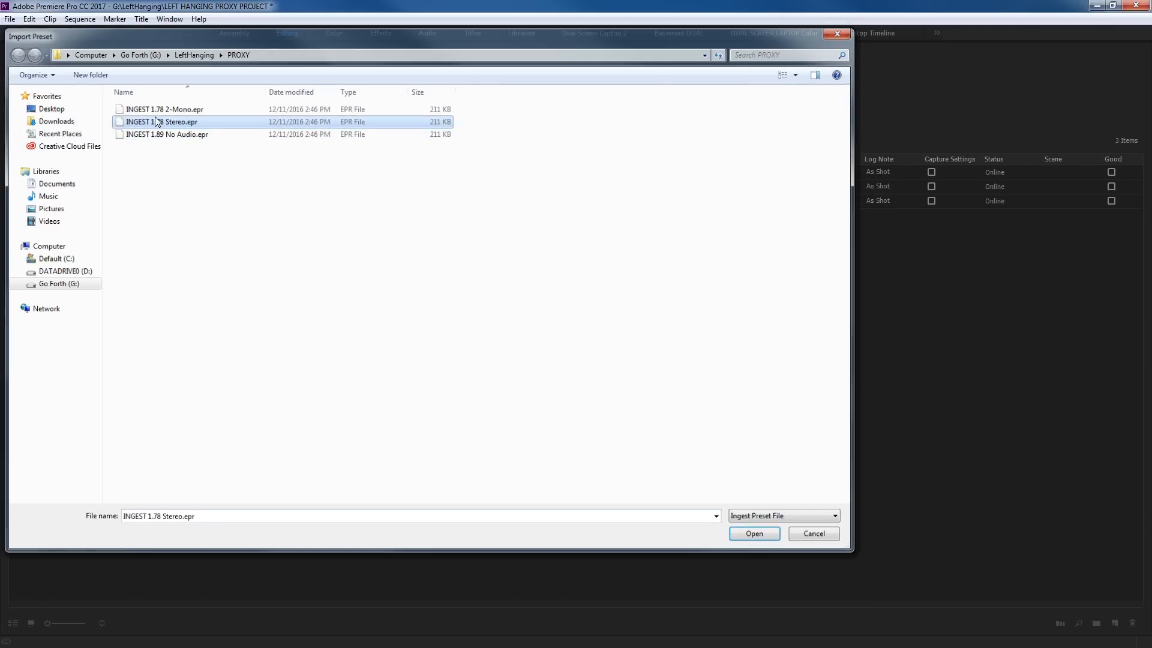
pyautogui.doubleClick(158, 121)
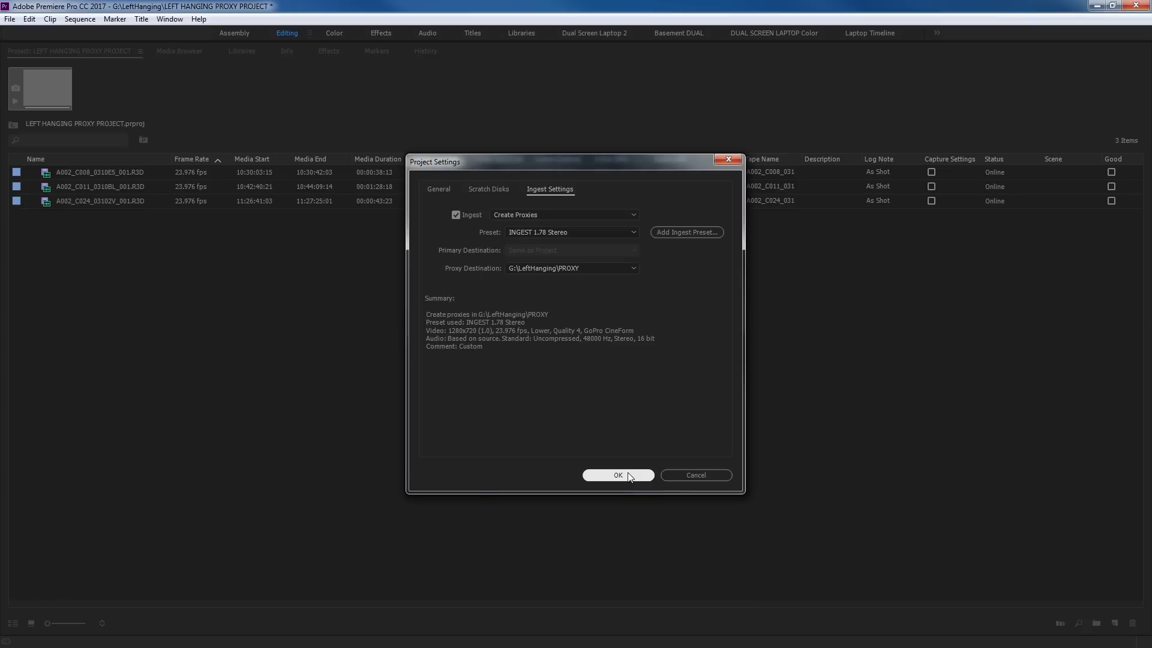
pyautogui.click(618, 475)
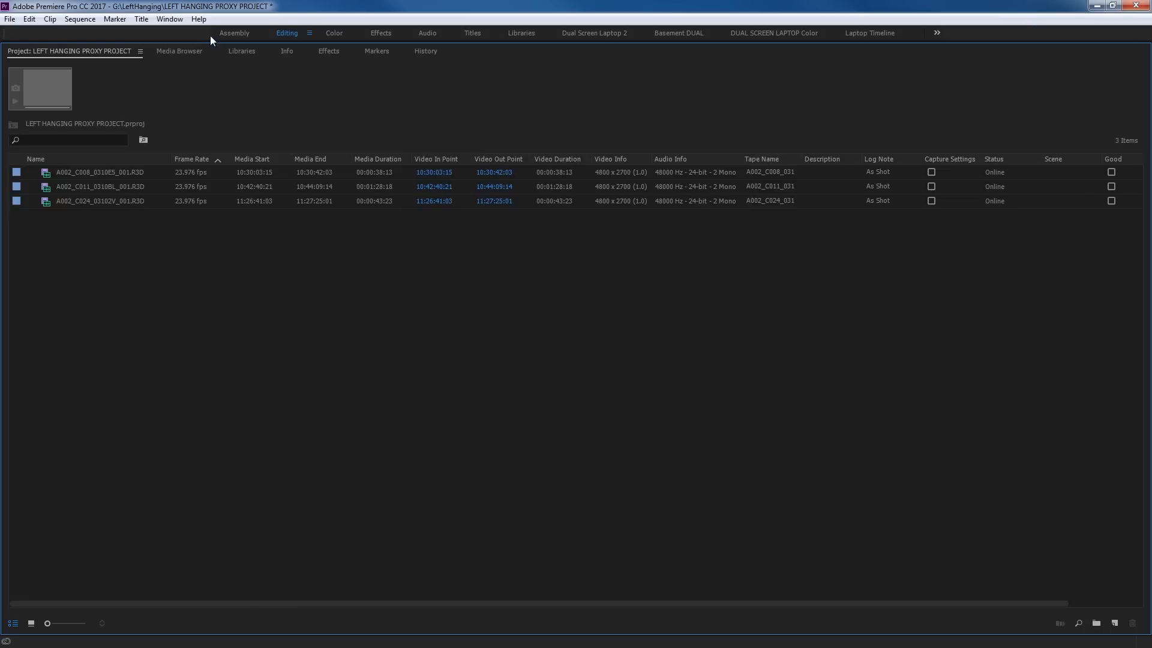
# Import clips 641_0235_01, 641_0238_01 and 641_0244_01 from LeftHanging's Day 2 SONY folder, and return from Media Encoder to Premiere Pro
pyautogui.click(179, 51)
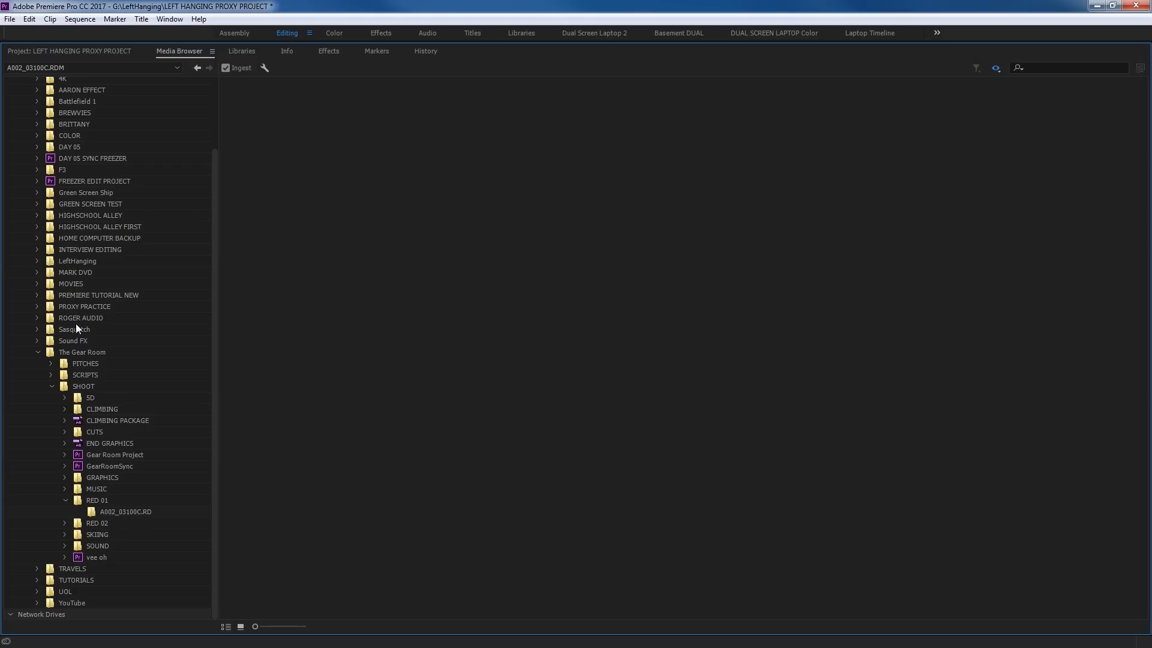
pyautogui.click(77, 263)
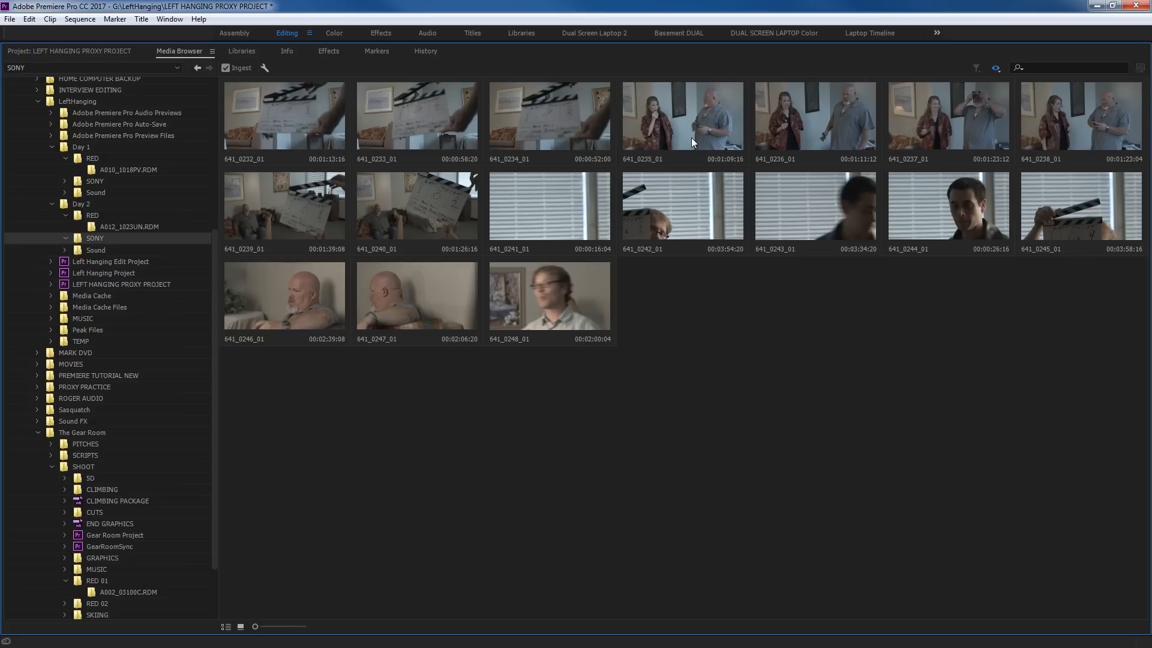
pyautogui.click(690, 137)
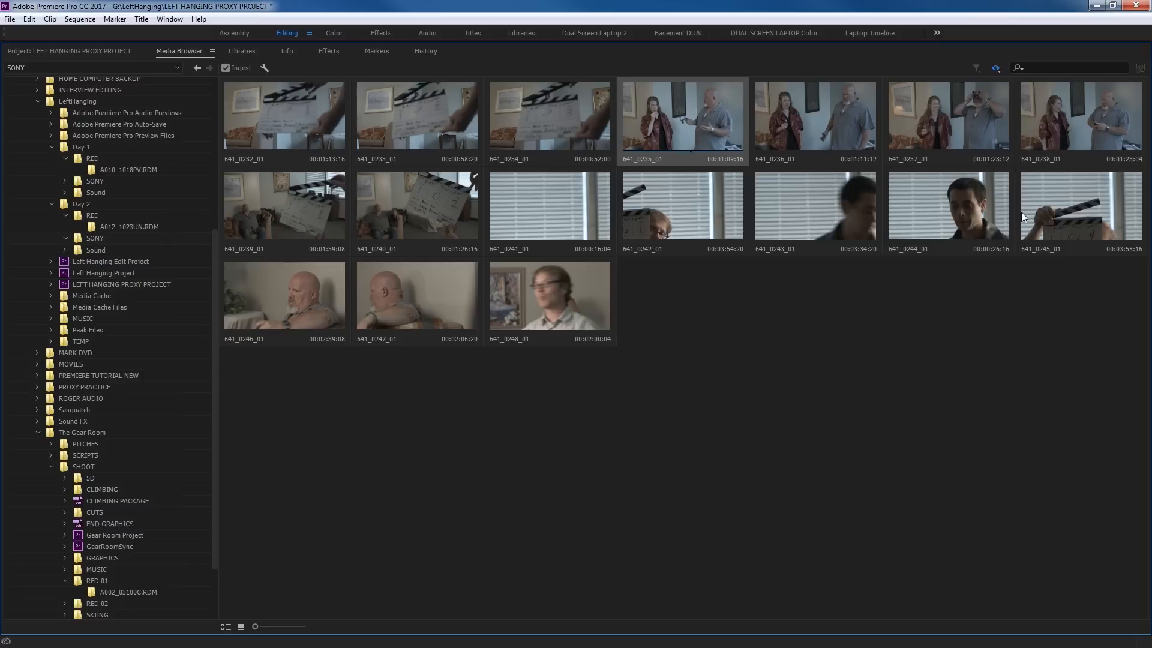
pyautogui.keyDown('ctrl'); pyautogui.click(984, 204); pyautogui.keyUp('ctrl')
pyautogui.keyDown('ctrl'); pyautogui.click(1095, 111); pyautogui.keyUp('ctrl')
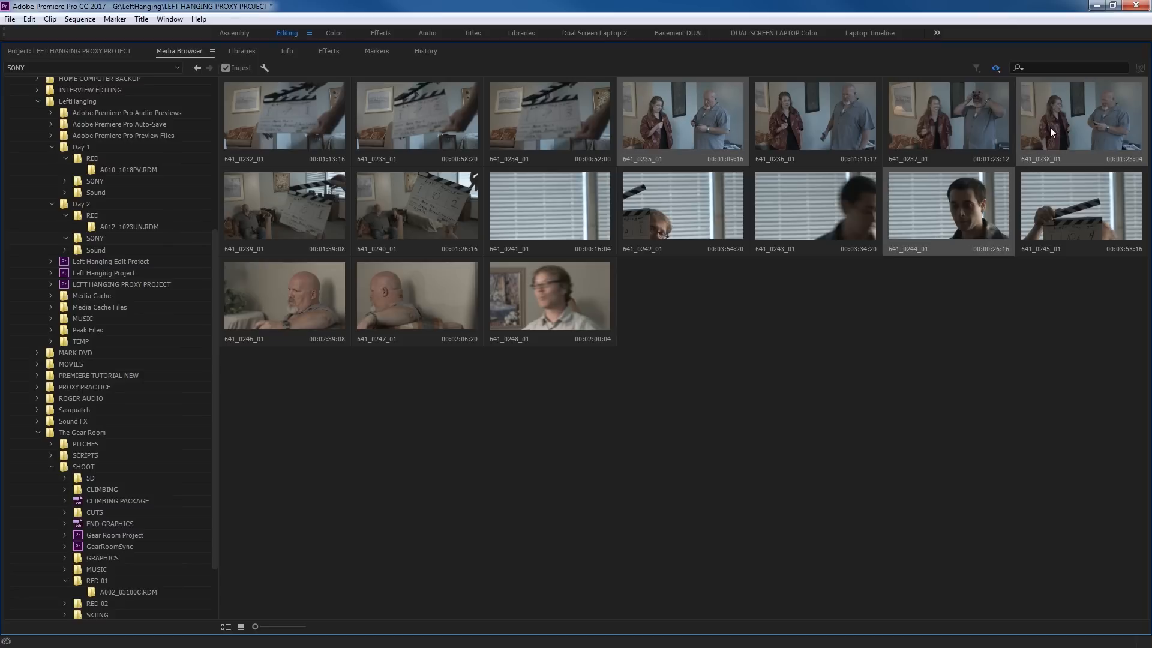
pyautogui.moveTo(1050, 133); pyautogui.dragTo(84, 99)
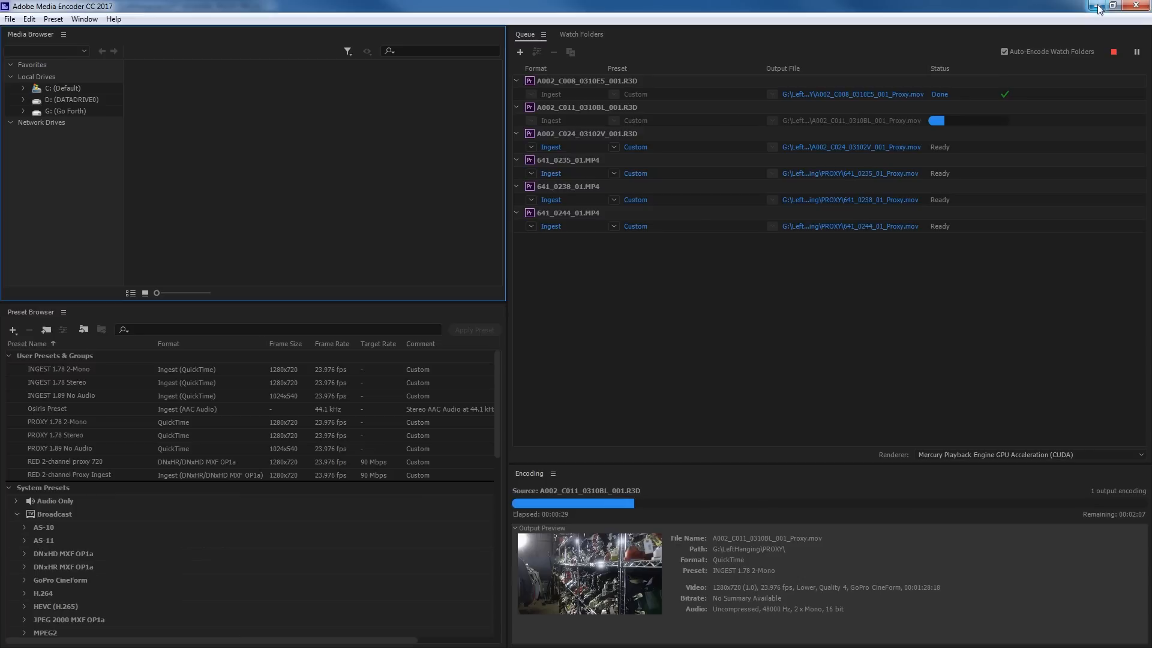
pyautogui.click(1096, 6)
# Add the INGEST 1.89 No Audio.epr preset from the PROXY folder to the project's ingest settings and apply it
pyautogui.click(9, 19)
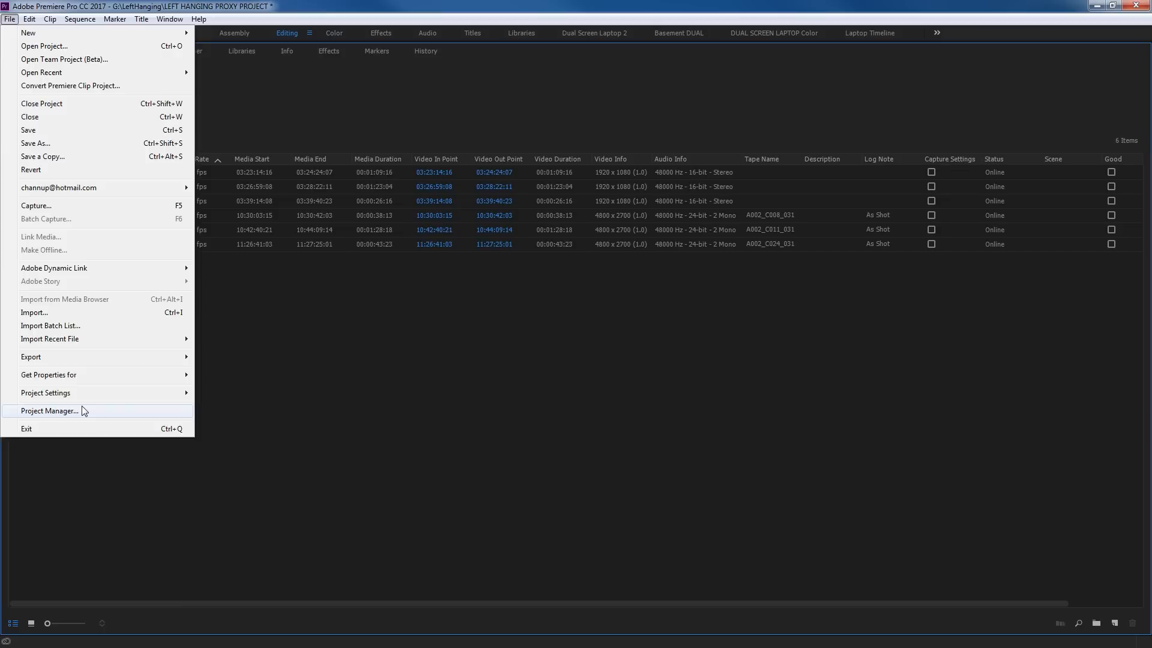
pyautogui.click(50, 410)
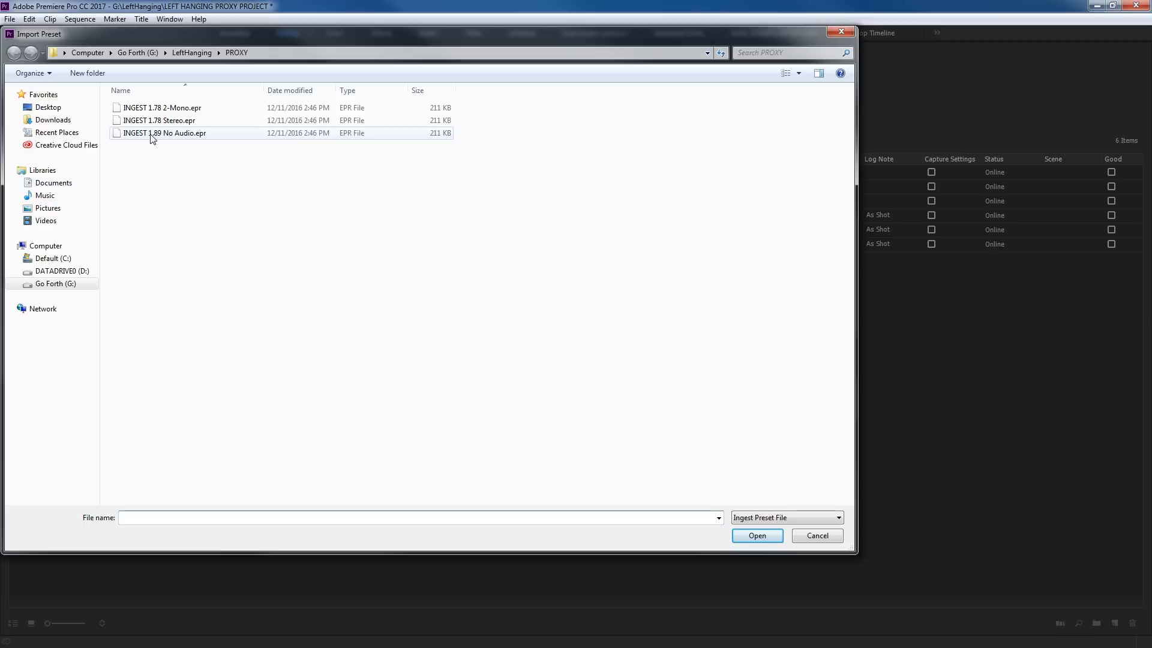
pyautogui.doubleClick(152, 133)
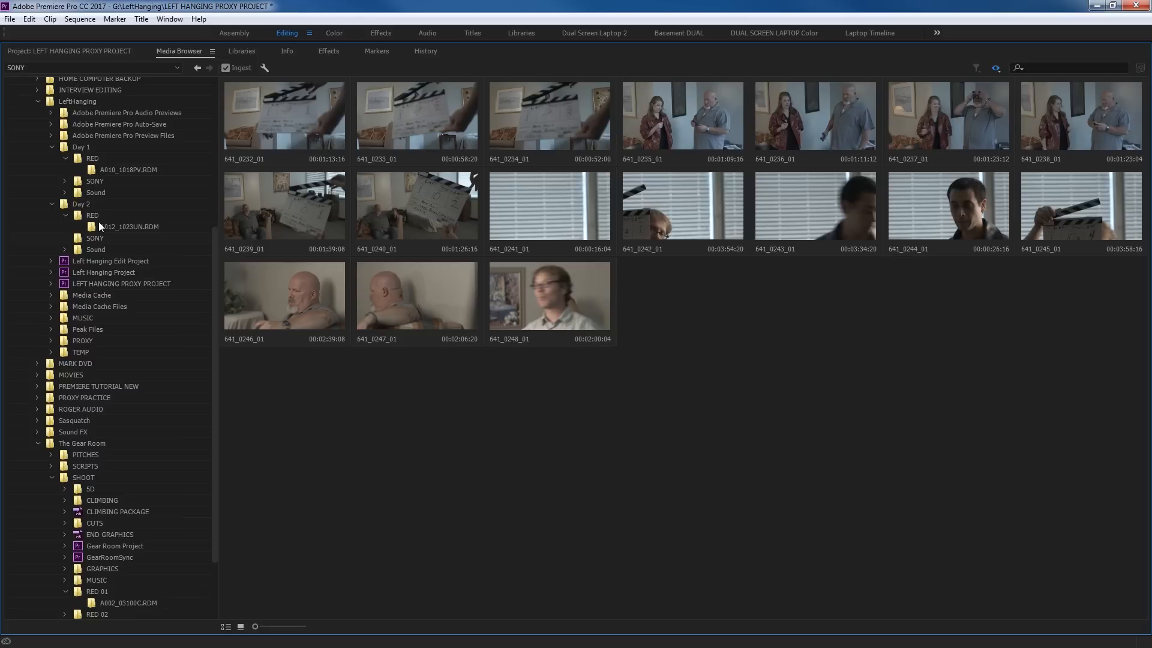
# Import clips A012_C004, A012_C009 and A012_C011 from the Day 2 RED folder A012_1023UN.RDM with ingest
pyautogui.click(98, 224)
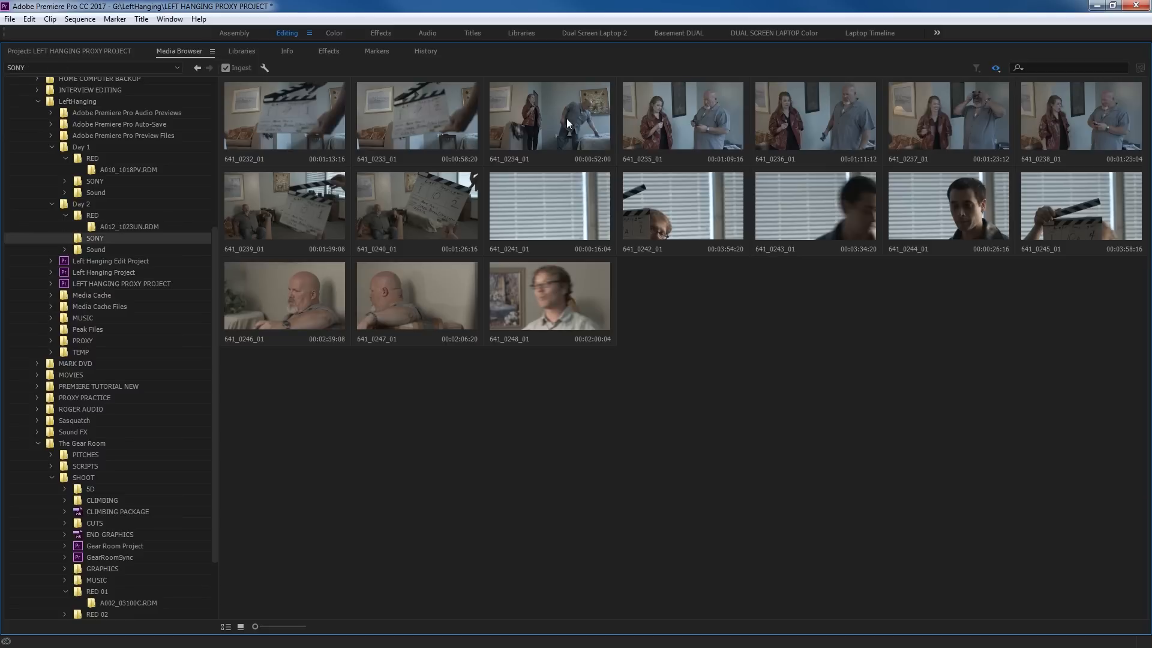
pyautogui.click(567, 120)
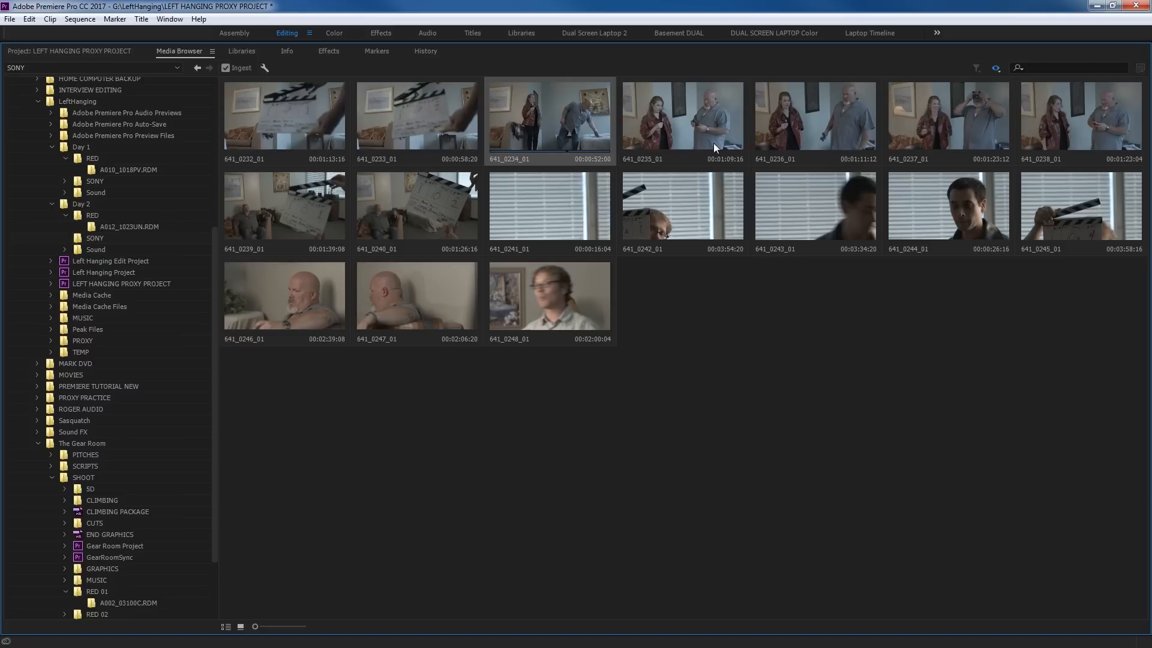
pyautogui.keyDown('ctrl'); pyautogui.click(396, 228); pyautogui.keyUp('ctrl')
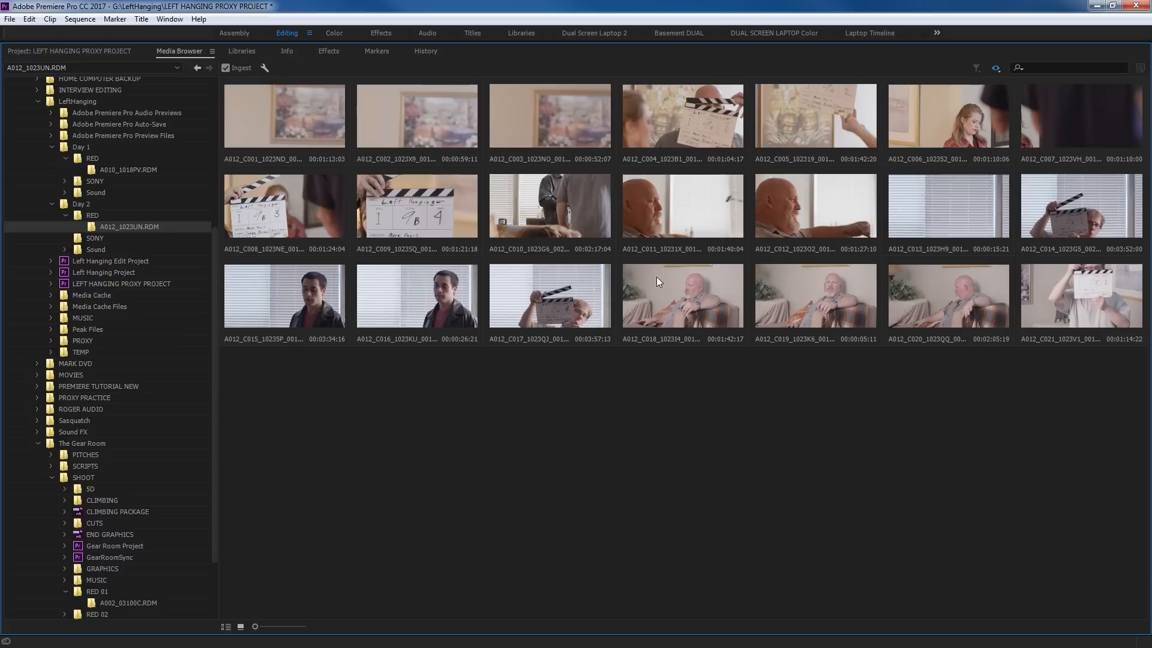
pyautogui.click(691, 121)
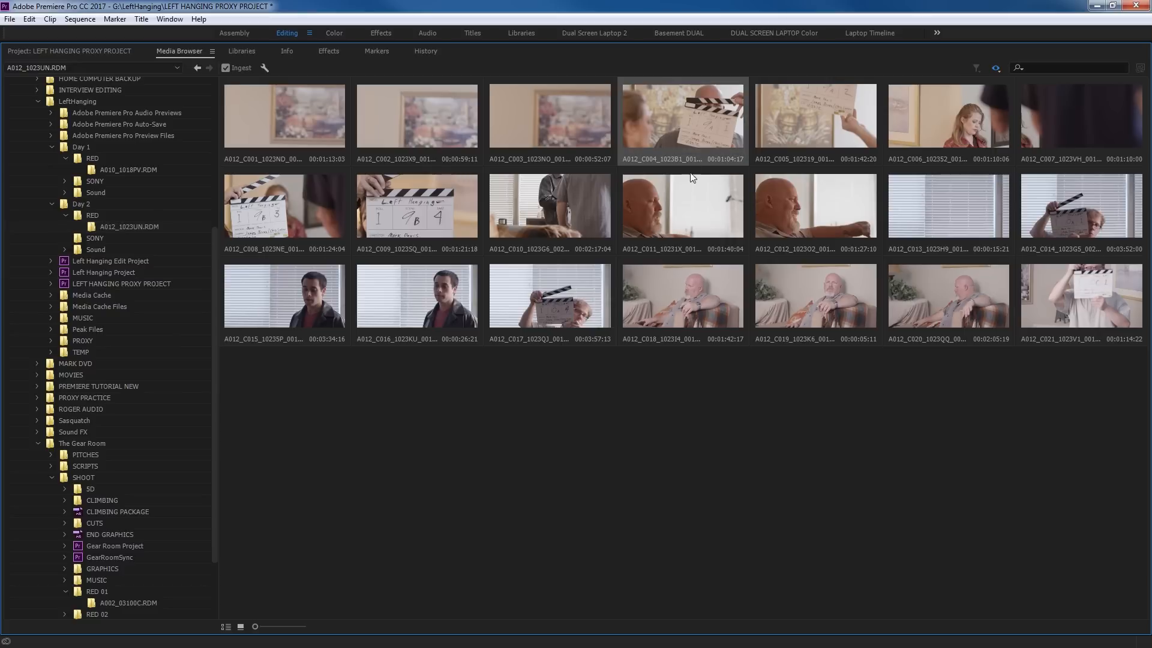
pyautogui.keyDown('ctrl'); pyautogui.click(653, 222); pyautogui.keyUp('ctrl')
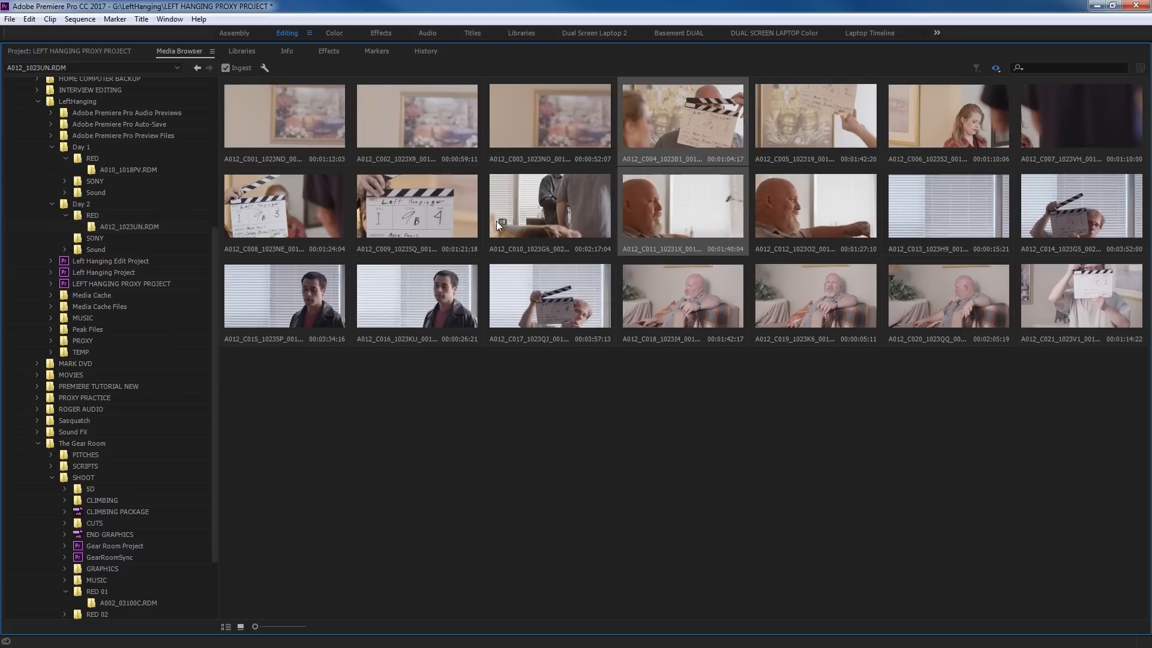
pyautogui.rightClick(423, 218)
pyautogui.click(447, 232)
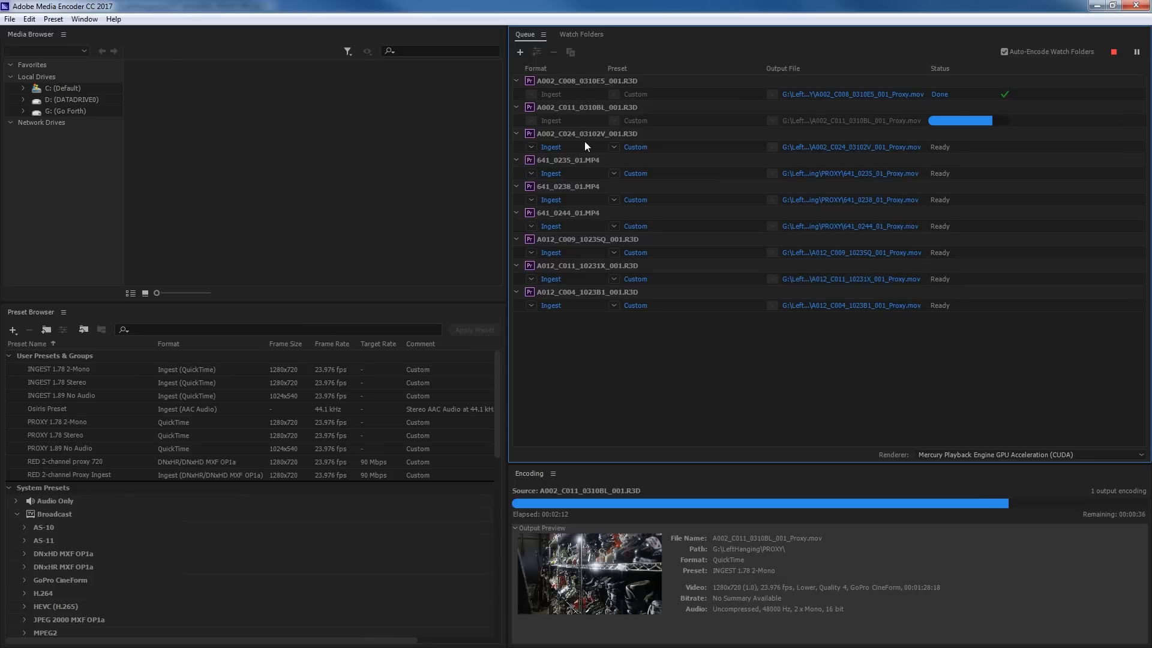
# Let Media Encoder finish the queued proxies, close it and return to the clip list in the Premiere Pro project
pyautogui.moveTo(580, 169)
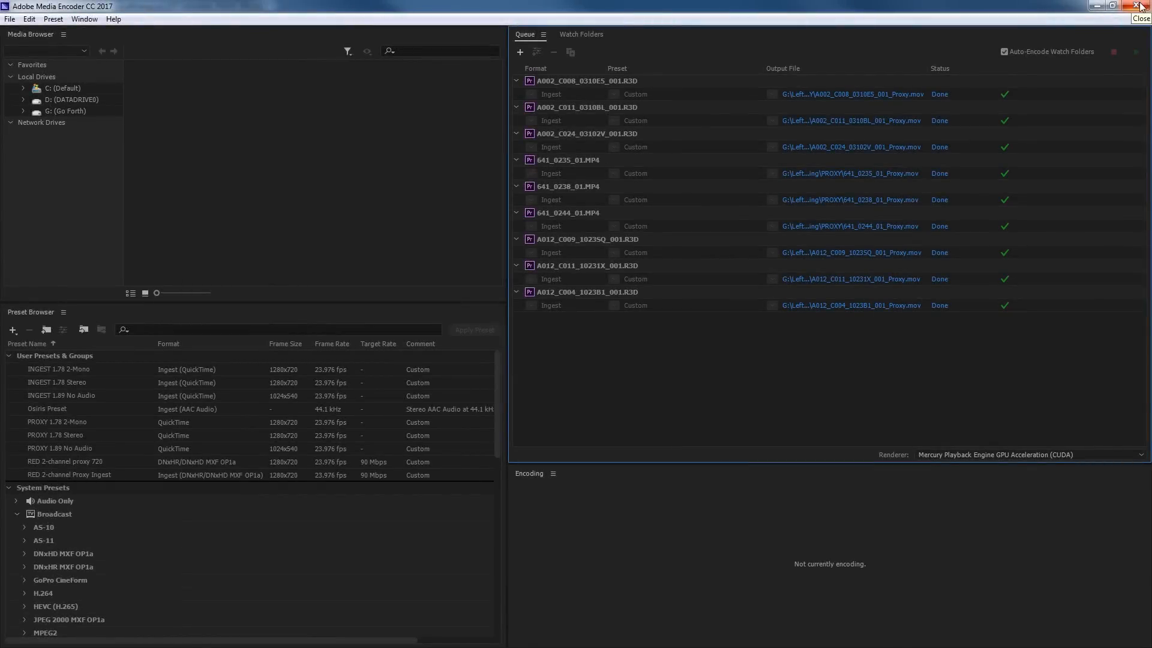
pyautogui.click(1139, 6)
pyautogui.click(213, 356)
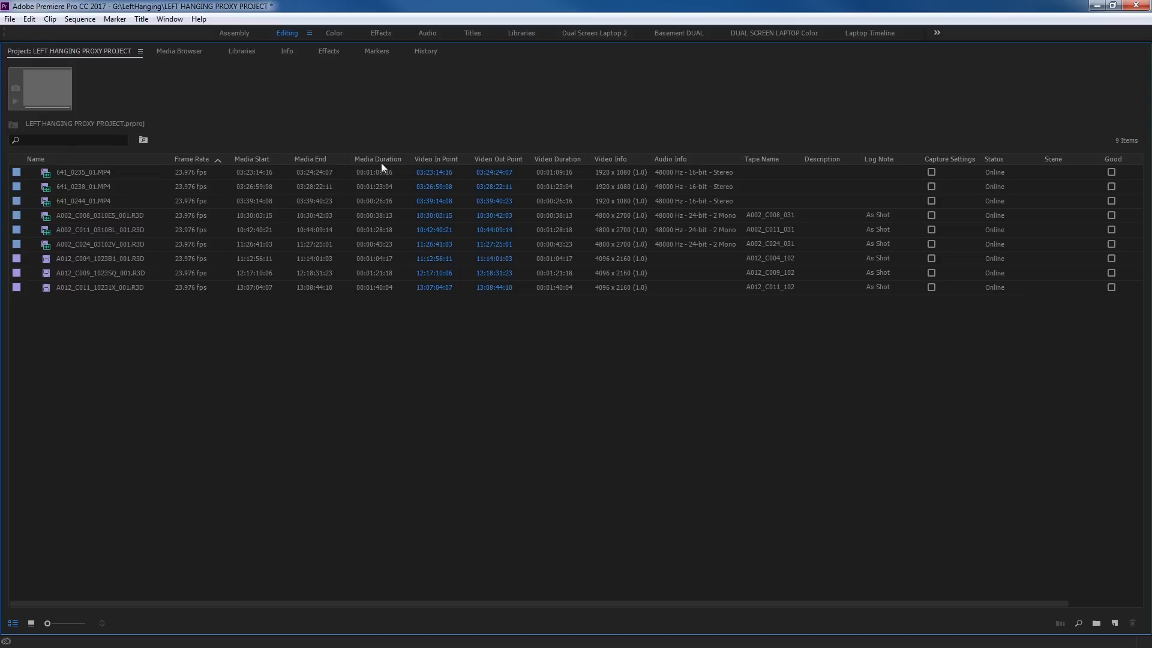
# Enable the Proxy property under Premiere Pro Project Metadata so the clip list shows it as a column
pyautogui.rightClick(449, 160)
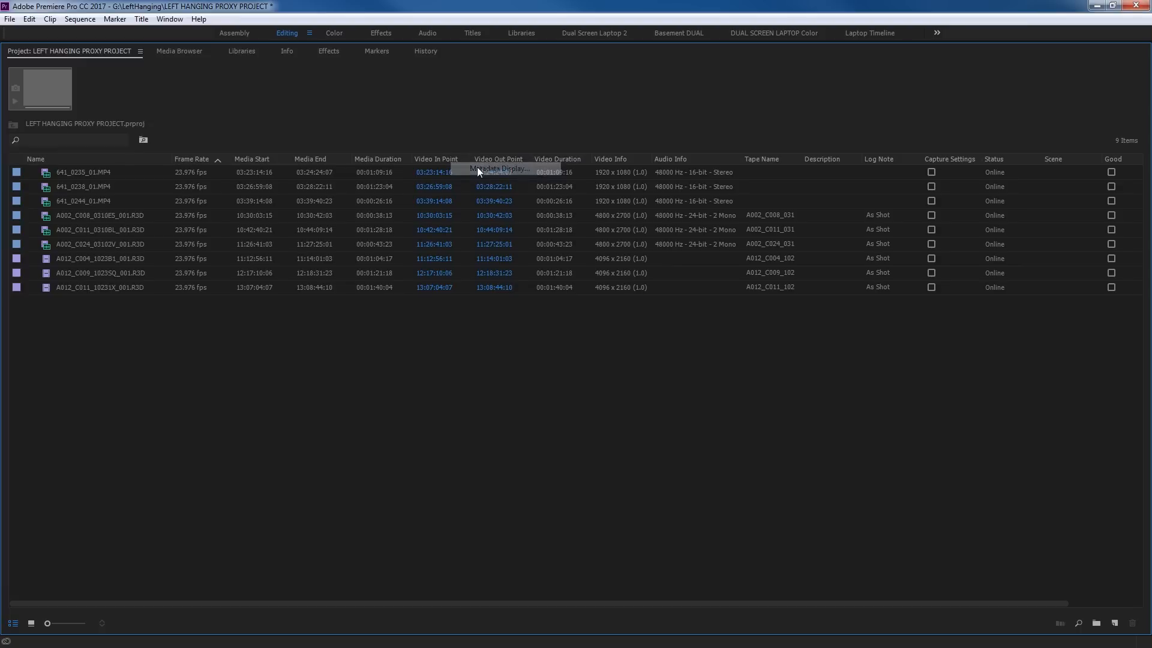
pyautogui.click(478, 169)
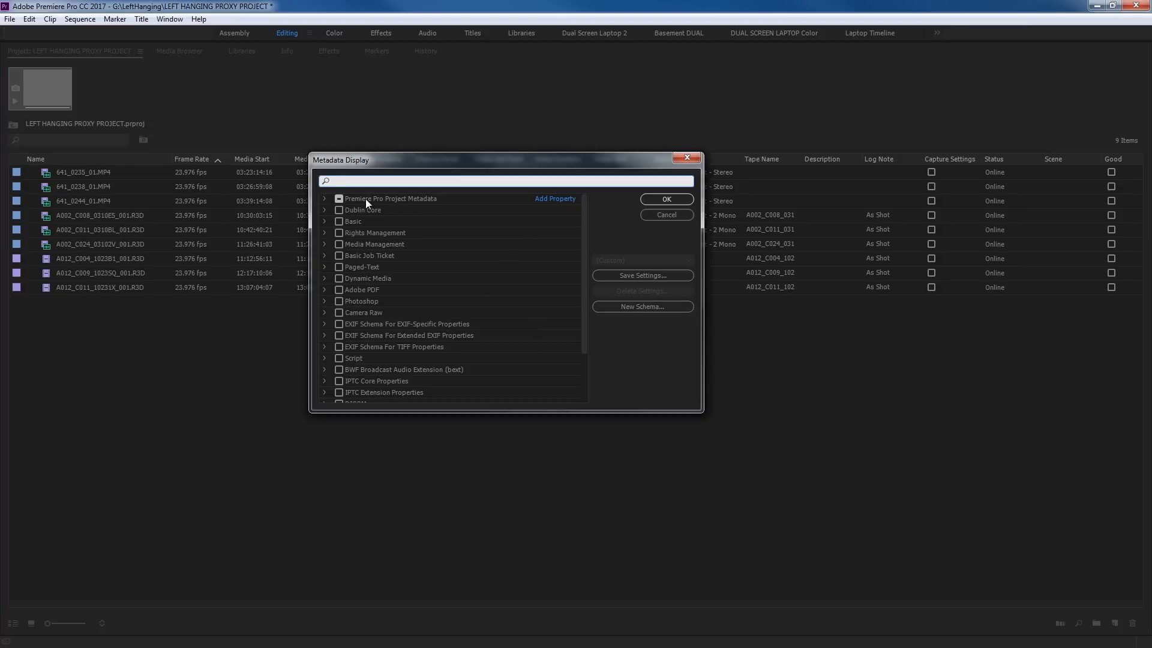
pyautogui.click(324, 199)
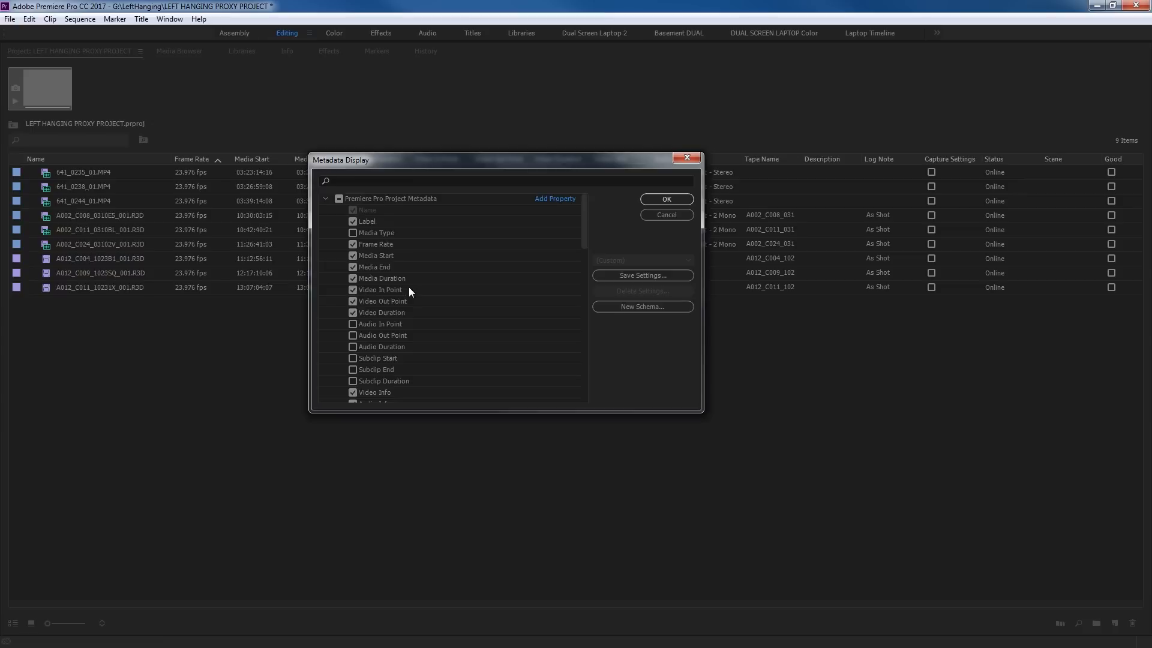
pyautogui.scroll(-10, 410, 287)
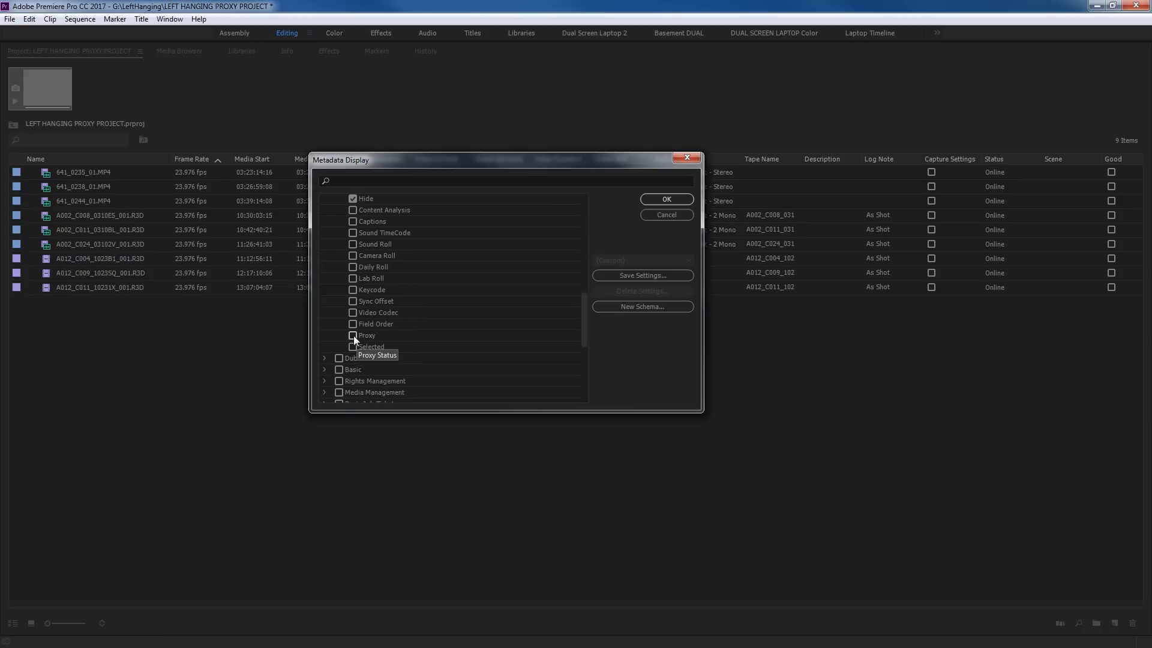
pyautogui.click(656, 200)
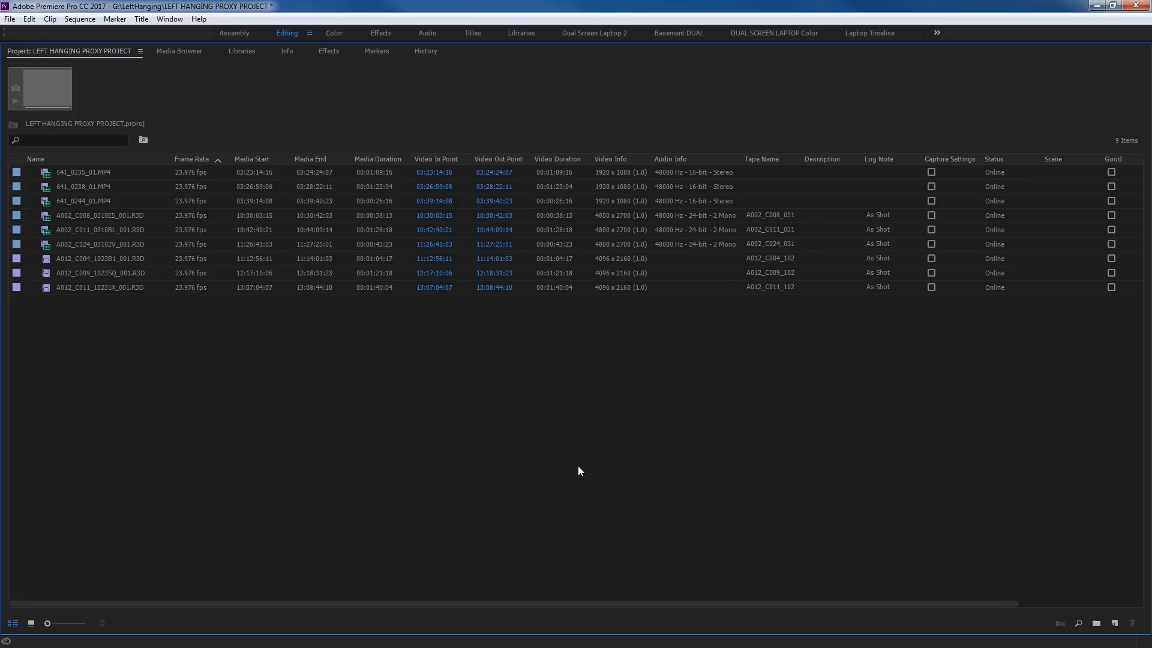
# Move the Proxy column in the project's clip list to directly after the Name column
pyautogui.moveTo(518, 604); pyautogui.dragTo(1017, 376)
pyautogui.moveTo(1108, 157); pyautogui.dragTo(284, 161)
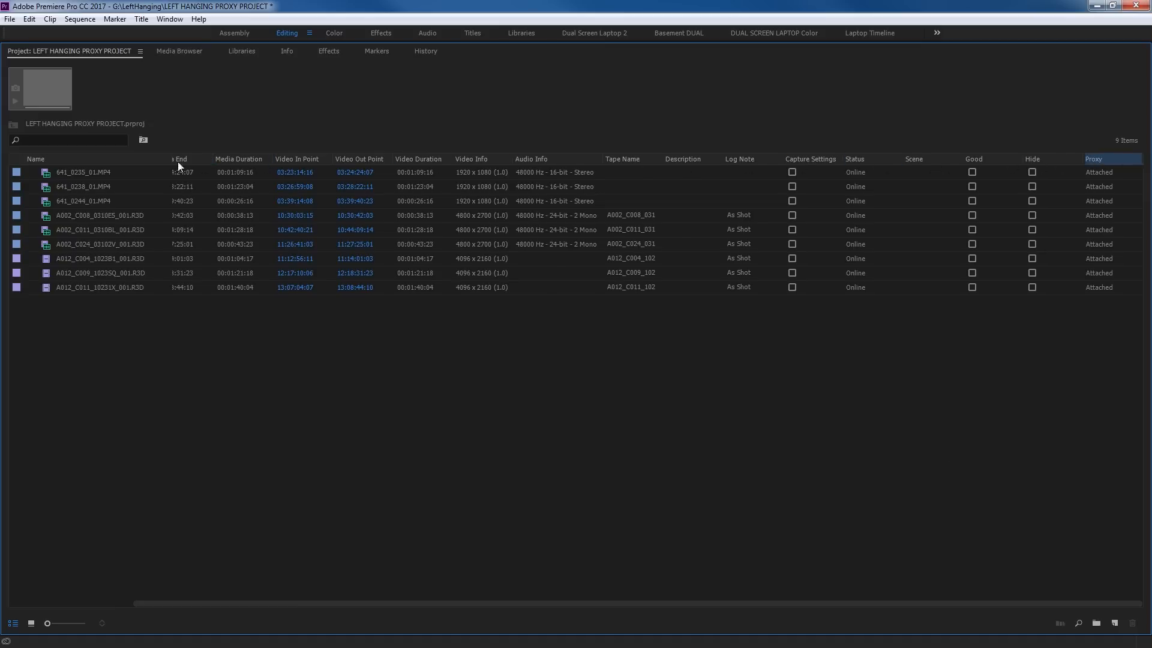
pyautogui.moveTo(177, 161); pyautogui.dragTo(162, 161)
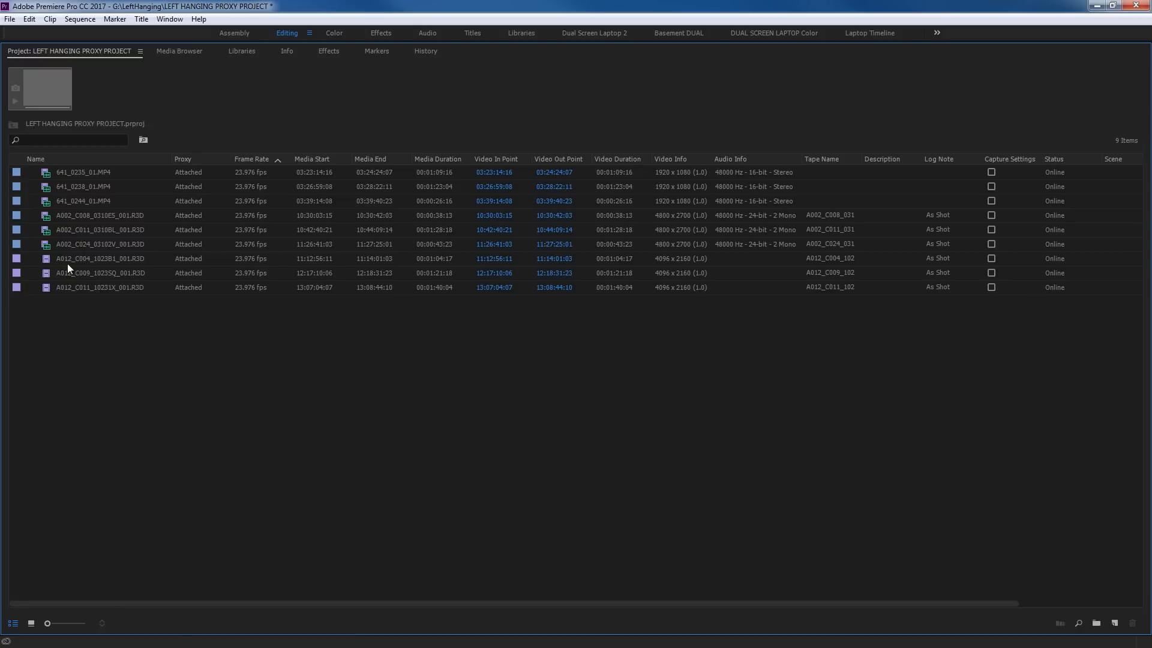
# Create a sequence matching the 4096 x 2160 clip A012_C004_1023B1_001.R3D and delete the clip from its timeline
pyautogui.click(77, 246)
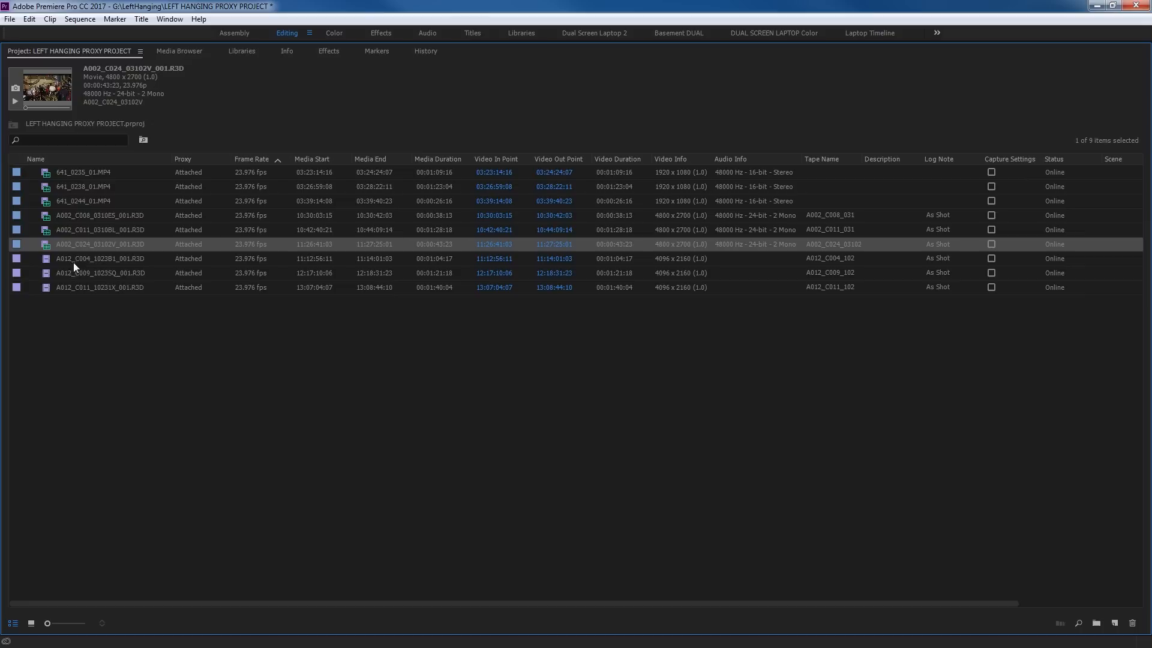
pyautogui.click(72, 258)
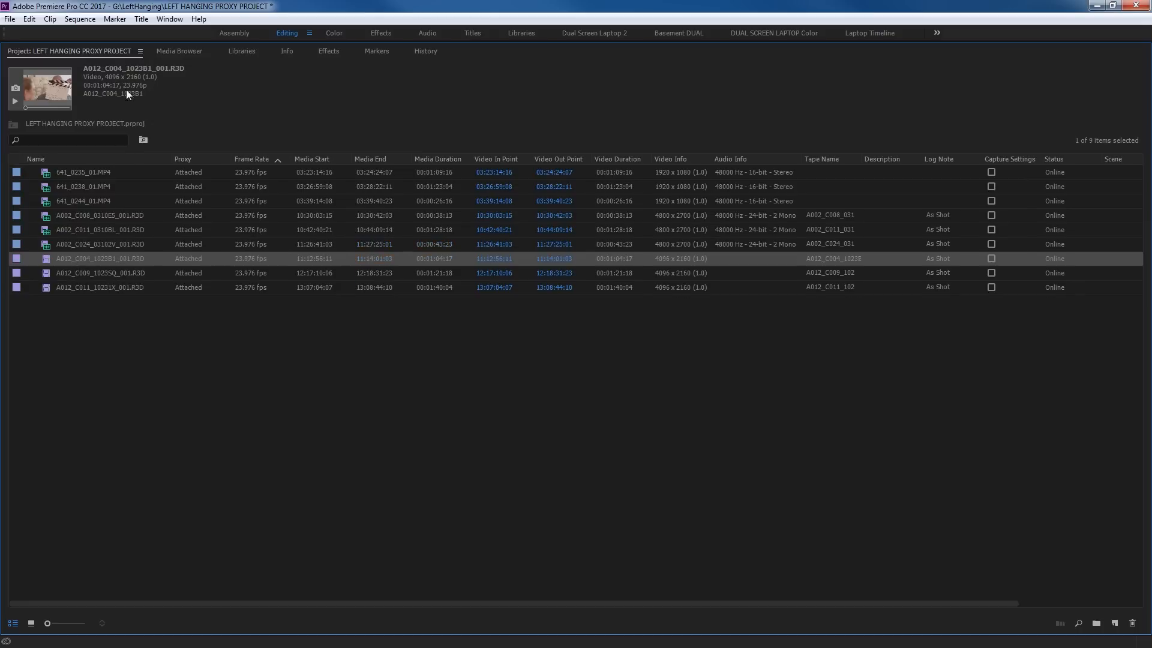
pyautogui.moveTo(46, 259); pyautogui.dragTo(1115, 623)
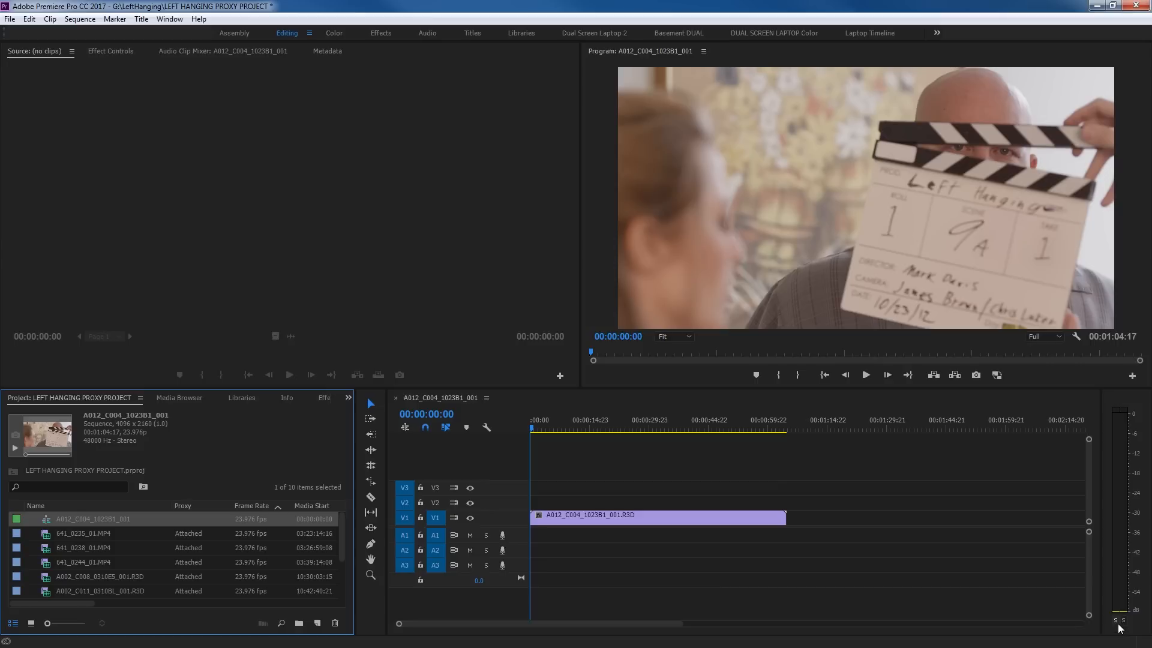
pyautogui.click(585, 453)
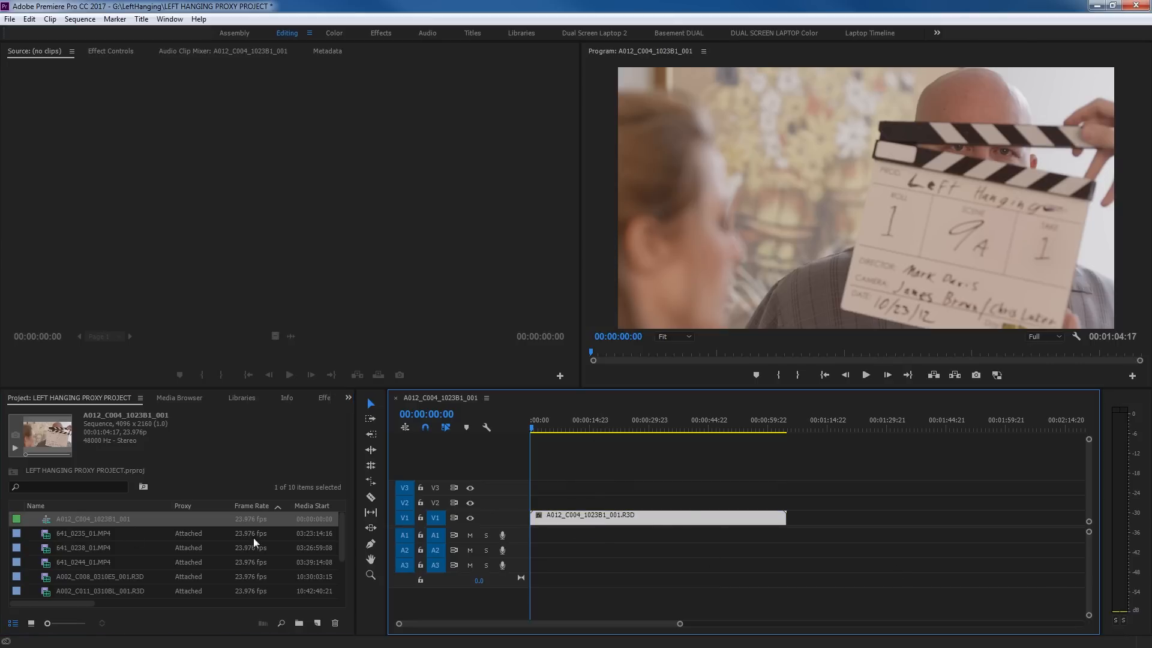
pyautogui.moveTo(676, 454); pyautogui.dragTo(658, 539)
pyautogui.press('Delete')
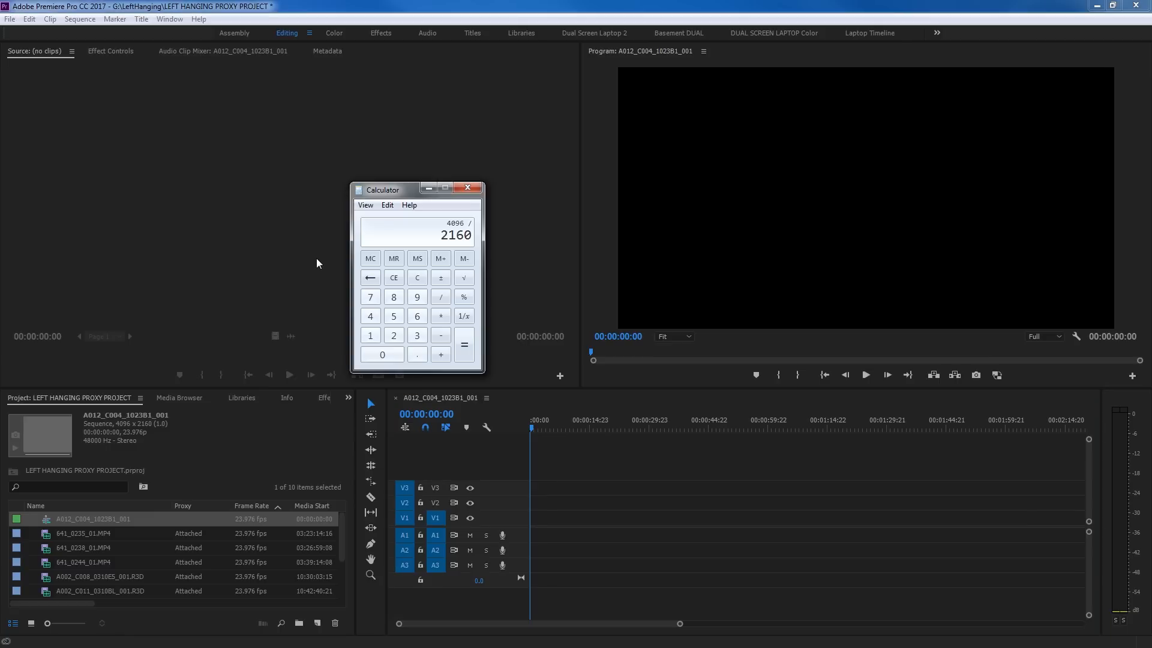
# Evaluate 4096 / 2160 in Calculator, close it and return to Premiere Pro
pyautogui.press('Return')
pyautogui.click(468, 188)
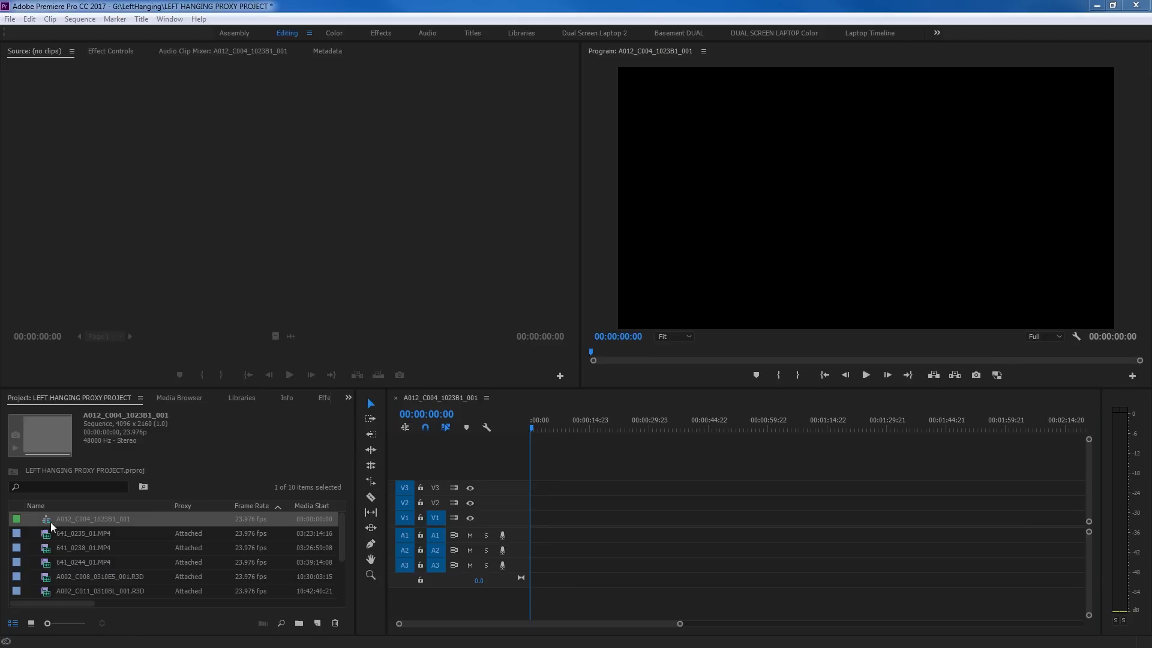
# Try 641_0235_01.MP4 in the empty sequence with the existing sequence settings kept, and delete it from the timeline
pyautogui.moveTo(78, 532); pyautogui.dragTo(540, 521)
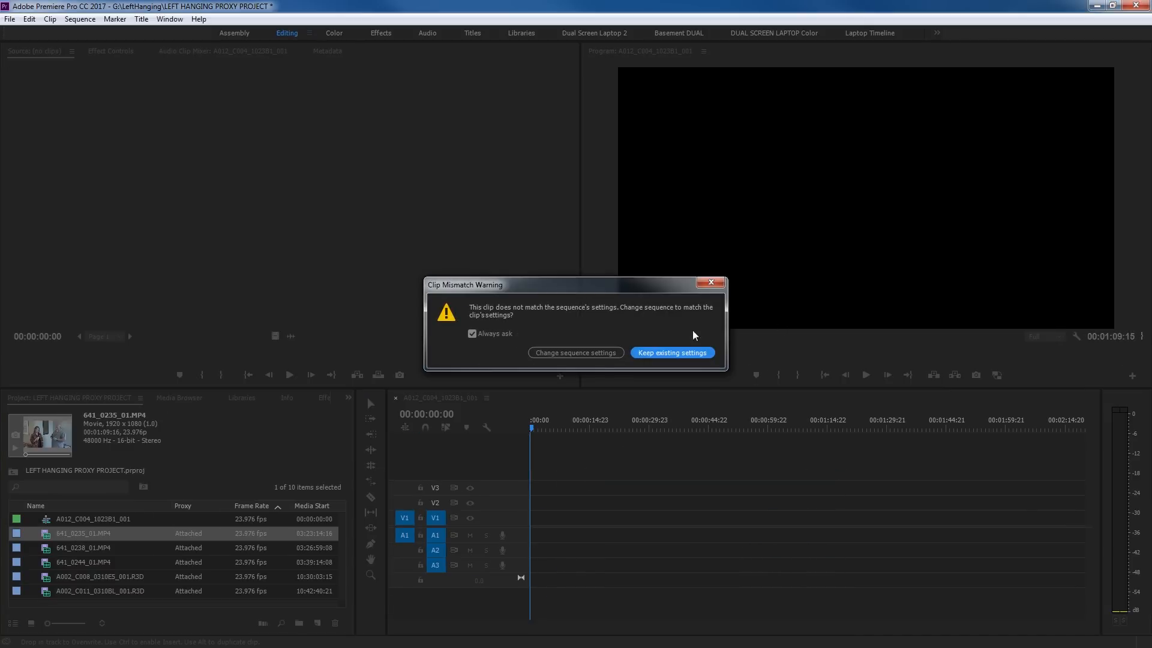
pyautogui.click(665, 352)
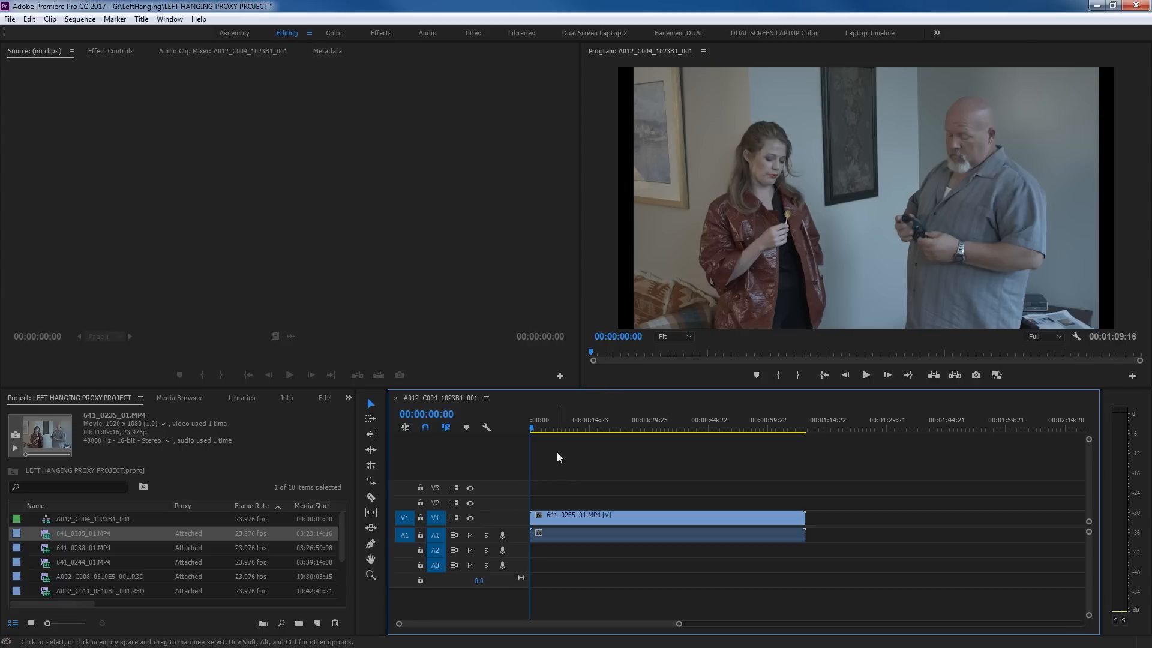
pyautogui.click(561, 517)
pyautogui.press('Delete')
# Mark a range of about 00:00:15:18 in A012_C011_10231X_001.R3D and overwrite it at the start of the sequence
pyautogui.scroll(-1, 73, 553)
pyautogui.scroll(2, 73, 553)
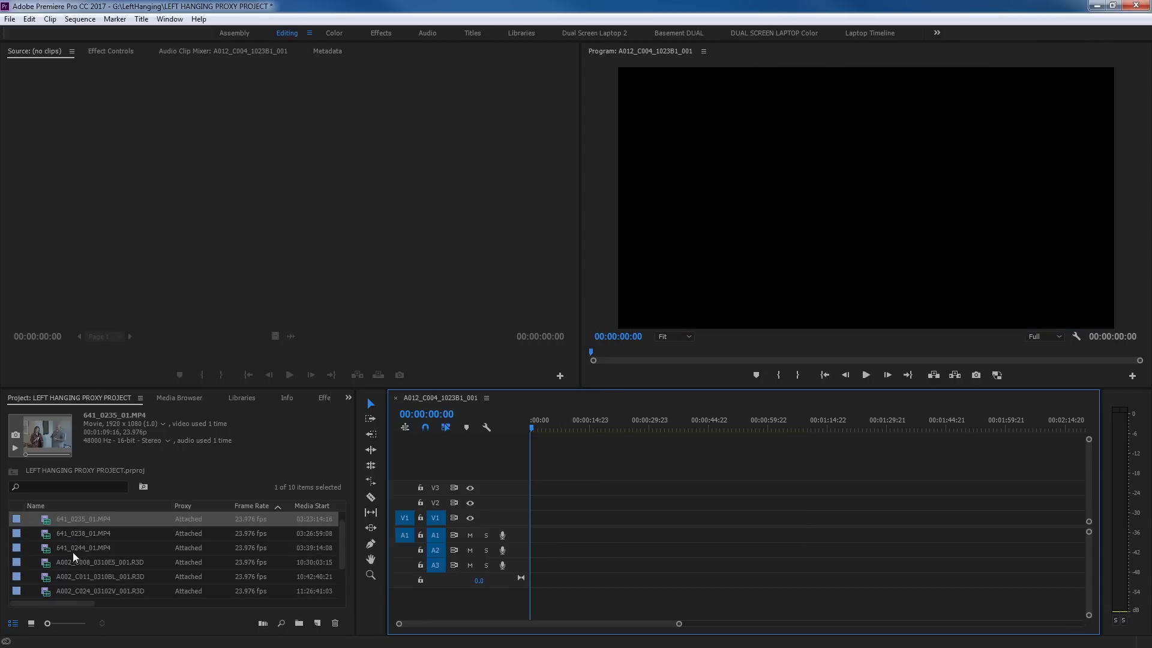
pyautogui.press('`')
pyautogui.doubleClick(72, 303)
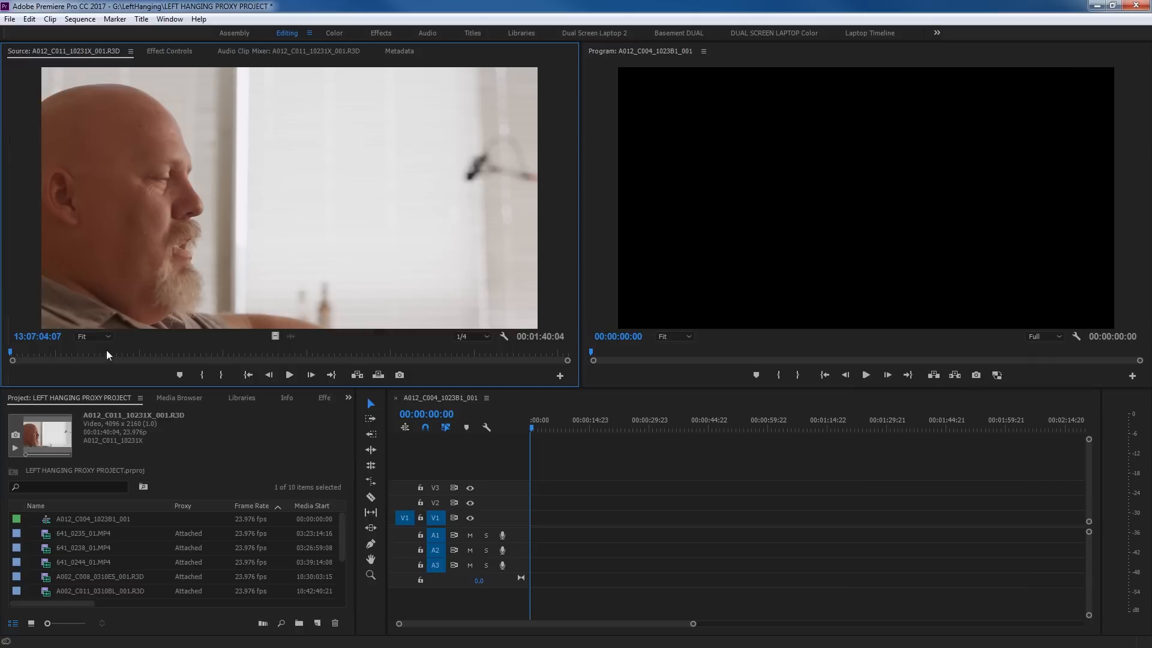
pyautogui.moveTo(158, 353); pyautogui.dragTo(340, 352)
pyautogui.press('i')
pyautogui.press('o')
pyautogui.press('.')
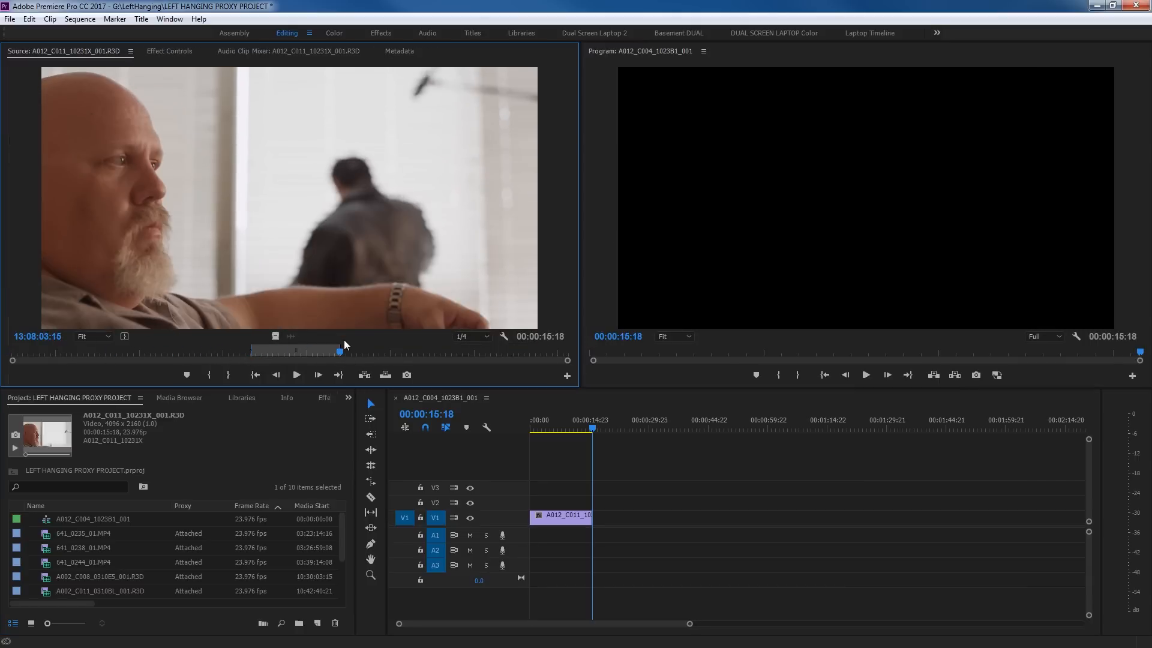
# Mark a range of about 00:00:17:10 ending at 03:24:07:11 in 641_0235_01.MP4 and overwrite it after the first clip
pyautogui.doubleClick(52, 531)
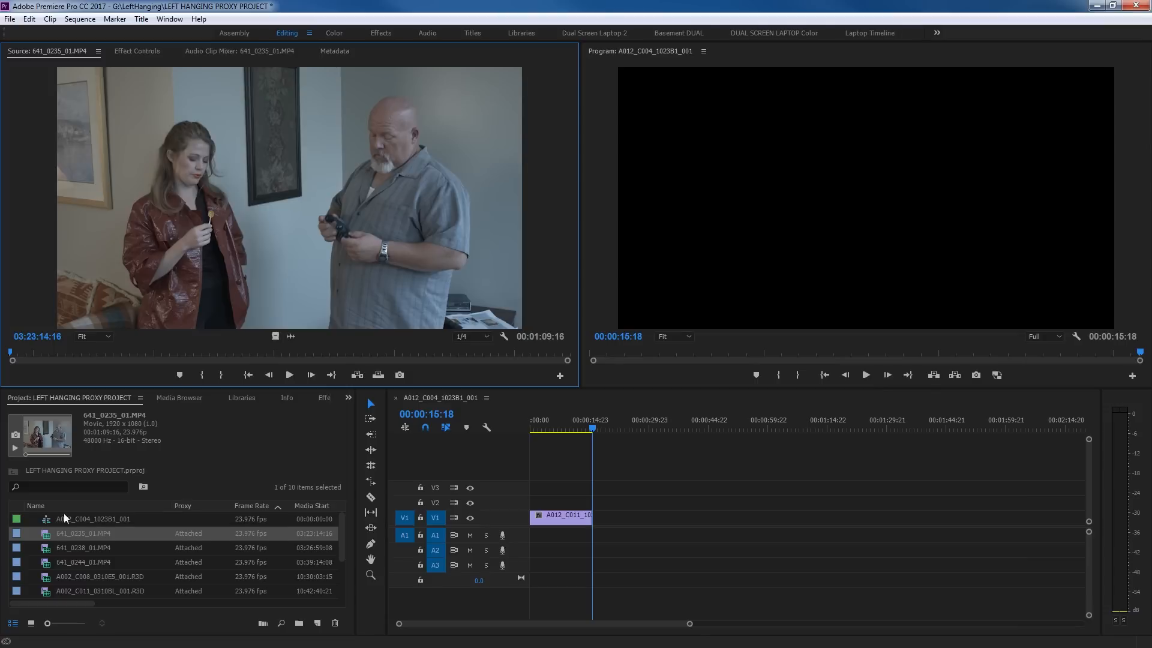
pyautogui.moveTo(108, 353); pyautogui.dragTo(432, 353)
pyautogui.press('i')
pyautogui.press('o')
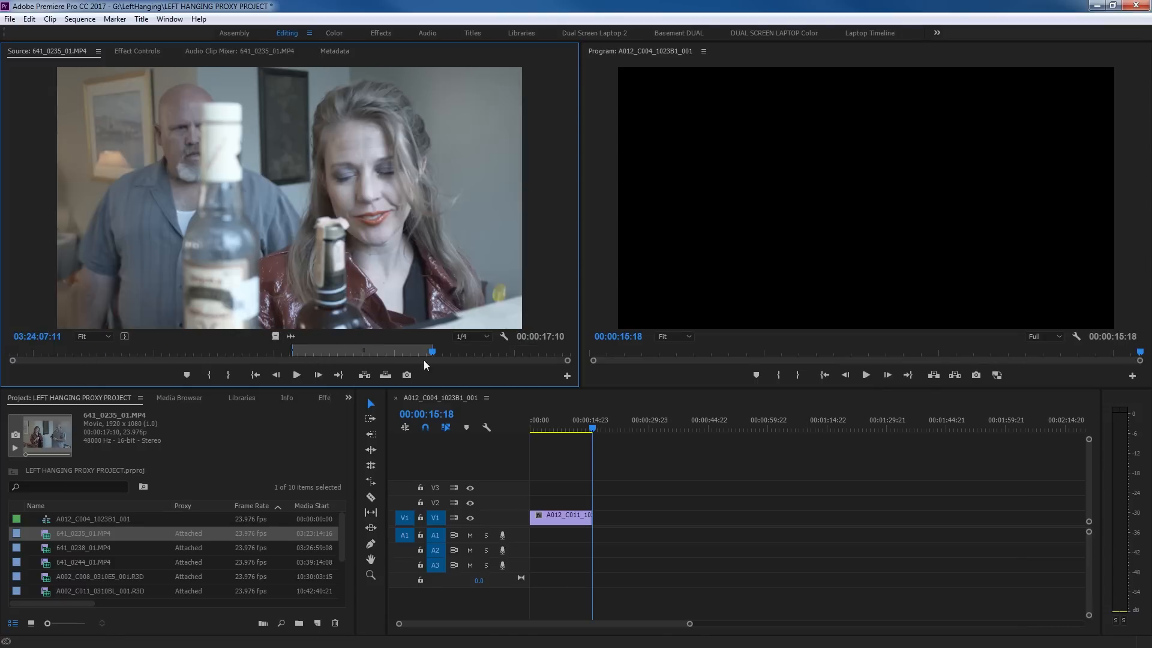
pyautogui.click(384, 373)
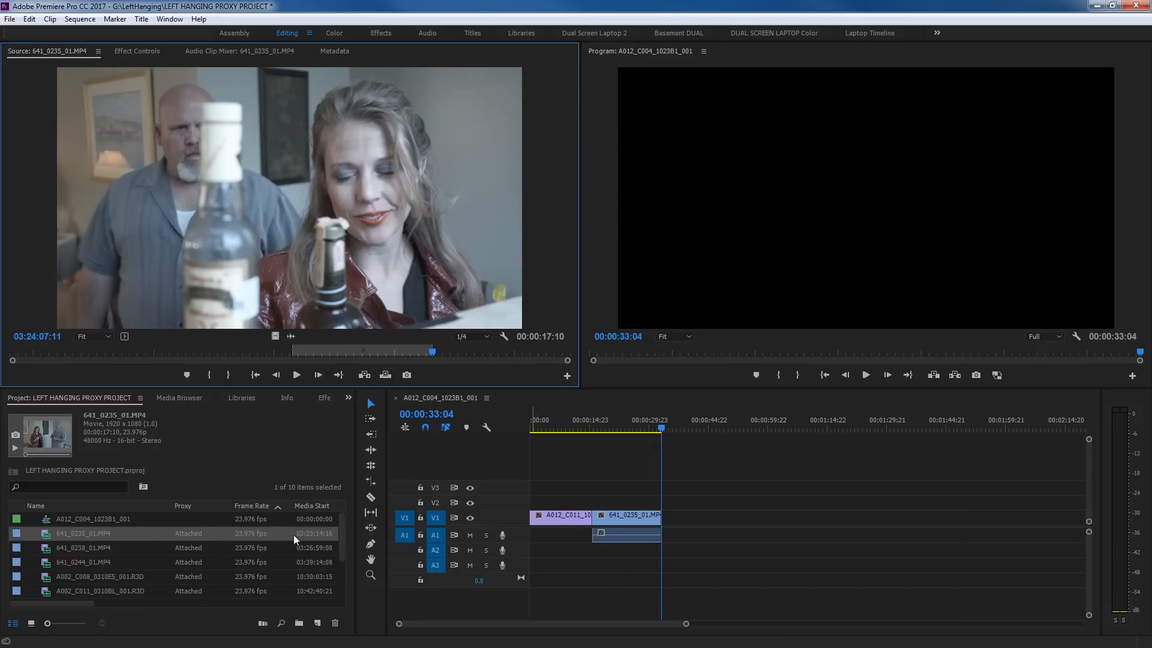
# Mark a range of about 00:00:16:15 ending at 11:27:09:14 in A002_C024_03102V_001.R3D and overwrite it after the second clip
pyautogui.doubleClick(123, 598)
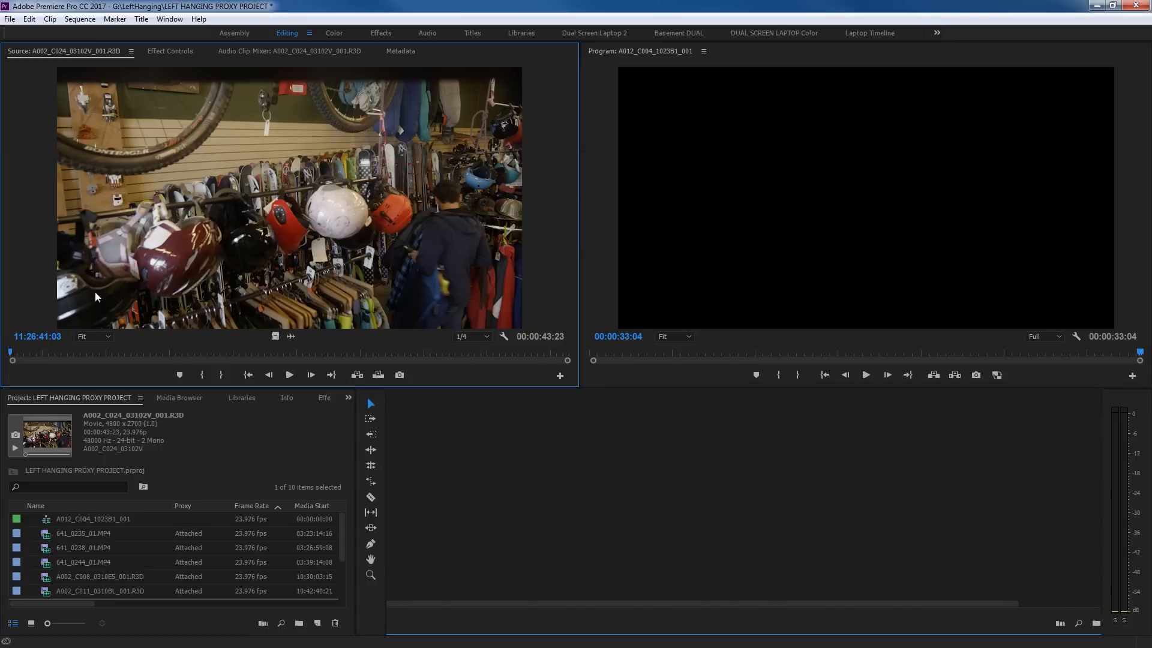
pyautogui.moveTo(120, 350); pyautogui.dragTo(371, 360)
pyautogui.press('i')
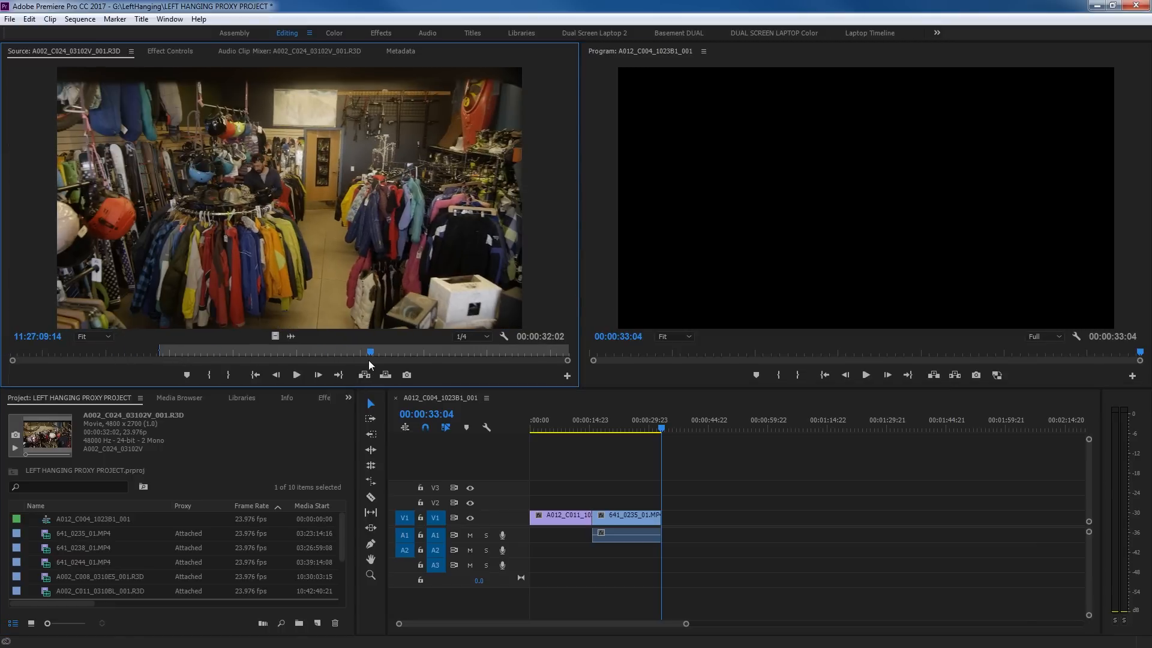
pyautogui.press('o')
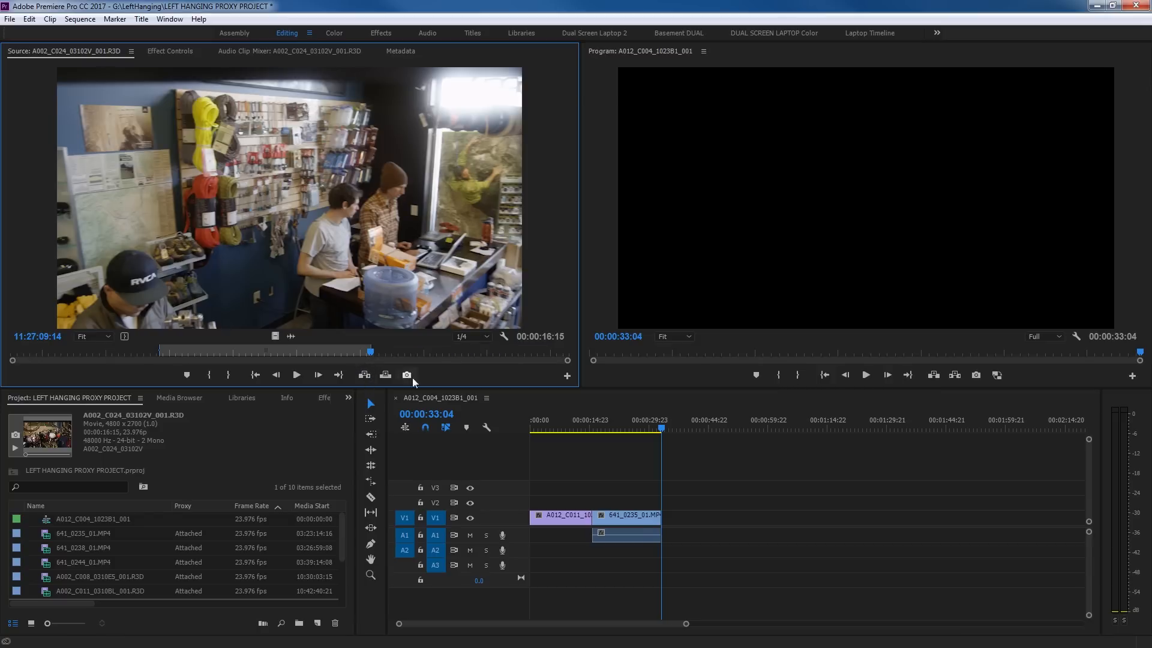
pyautogui.press('.')
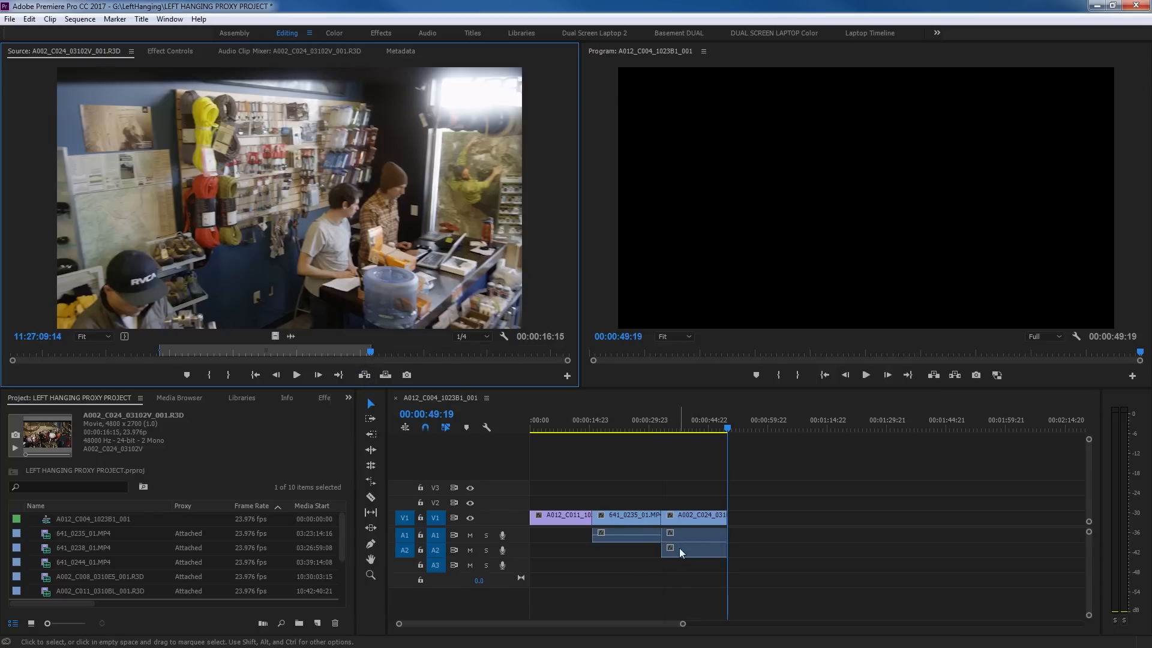
# Preview the third clip, return to the sequence start and play a few seconds of the original footage
pyautogui.click(696, 429)
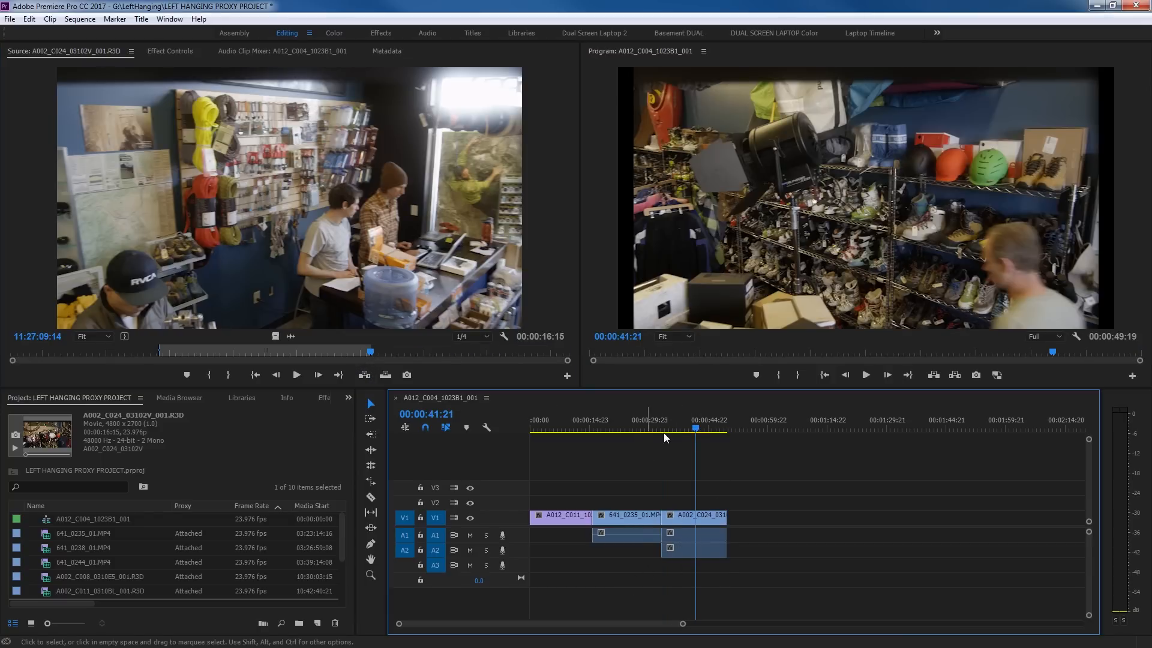
pyautogui.moveTo(639, 424); pyautogui.dragTo(506, 431)
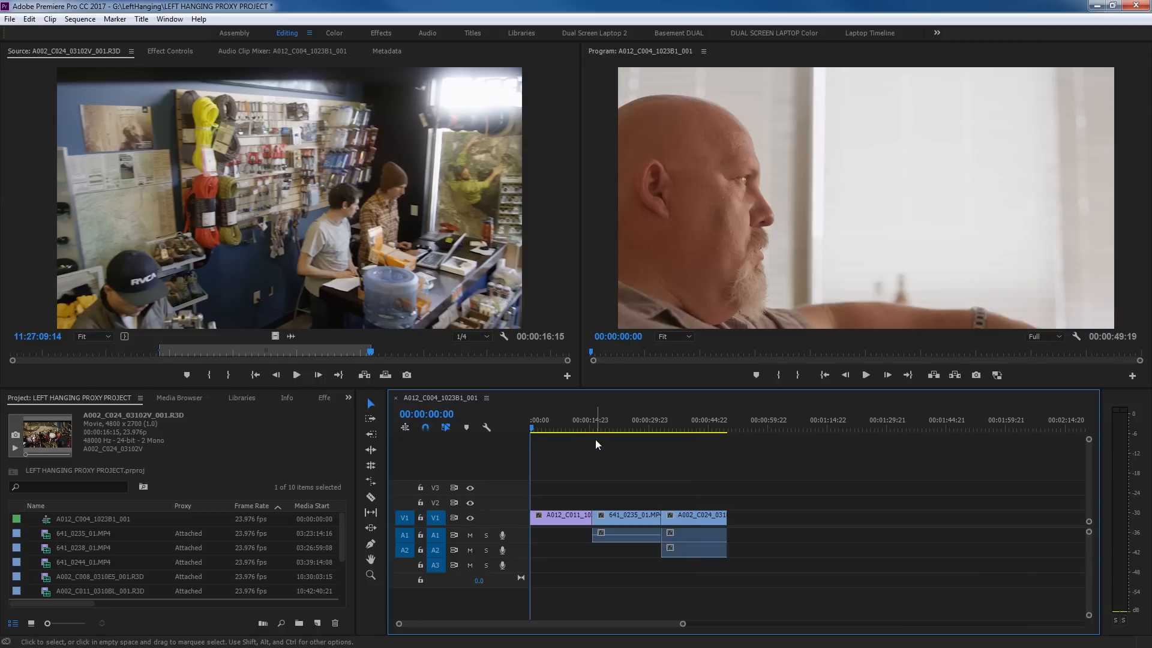
pyautogui.press('space')
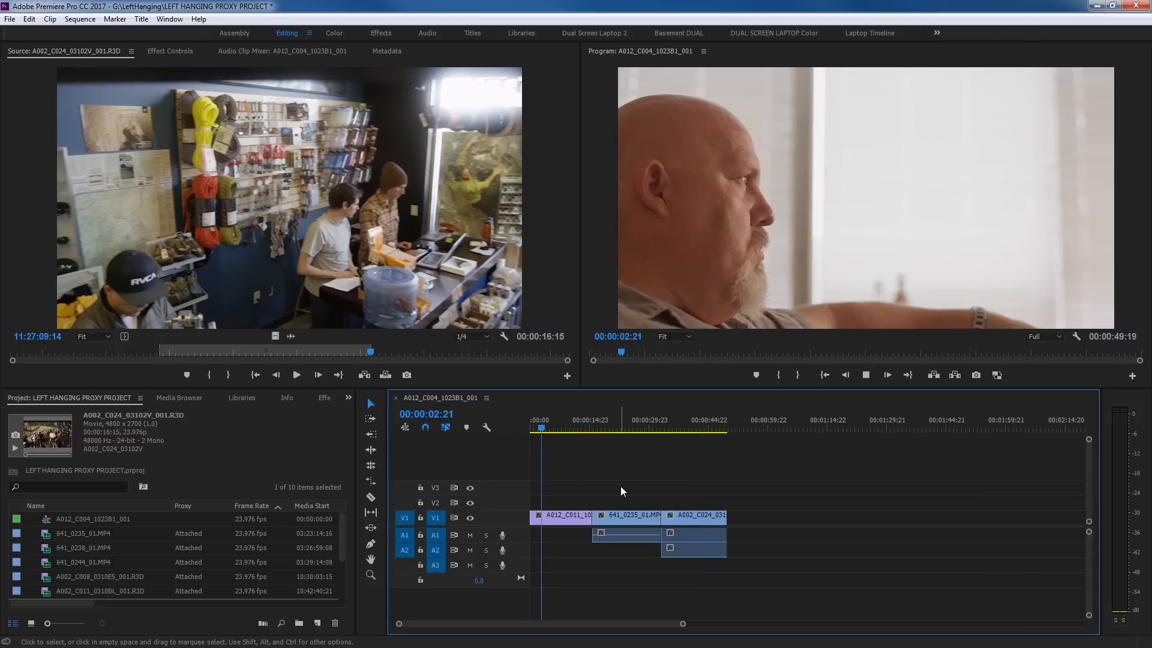
pyautogui.press('space')
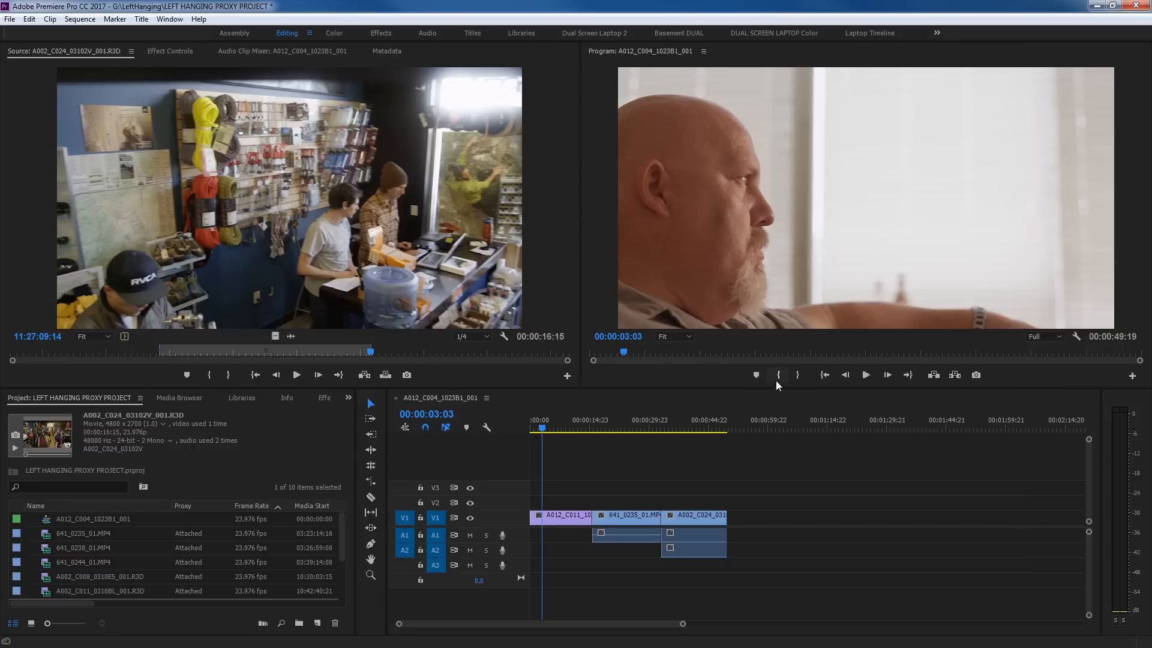
# Add the Toggle Proxies control to the end of the Program monitor's transport controls
pyautogui.click(1133, 376)
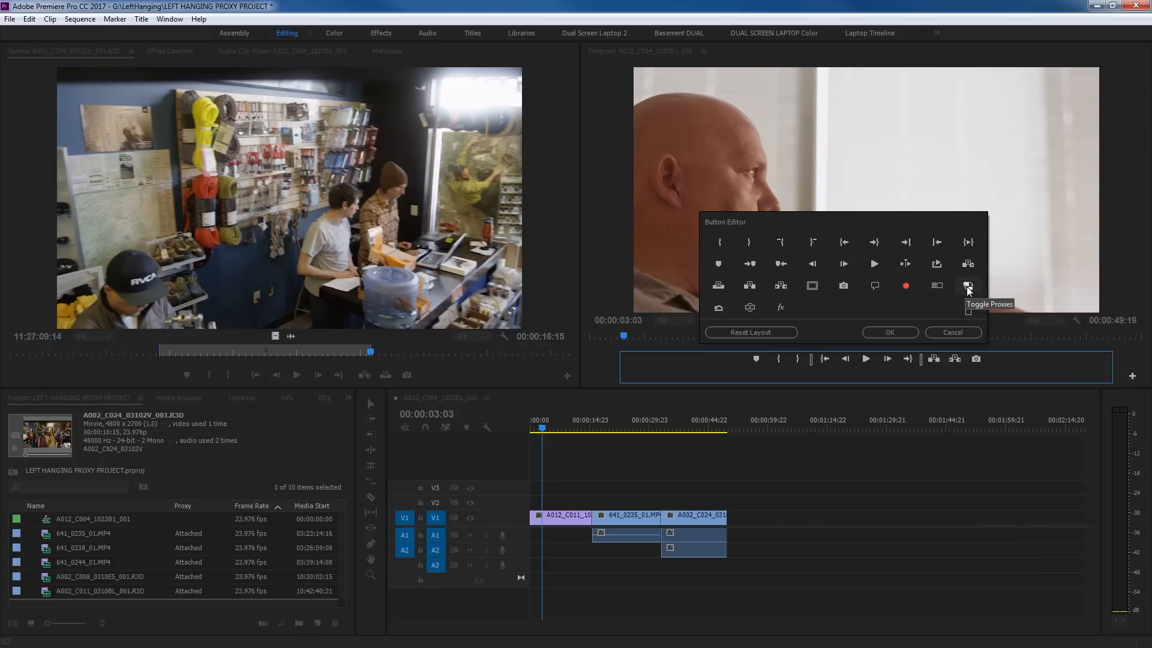
pyautogui.moveTo(968, 291); pyautogui.dragTo(997, 363)
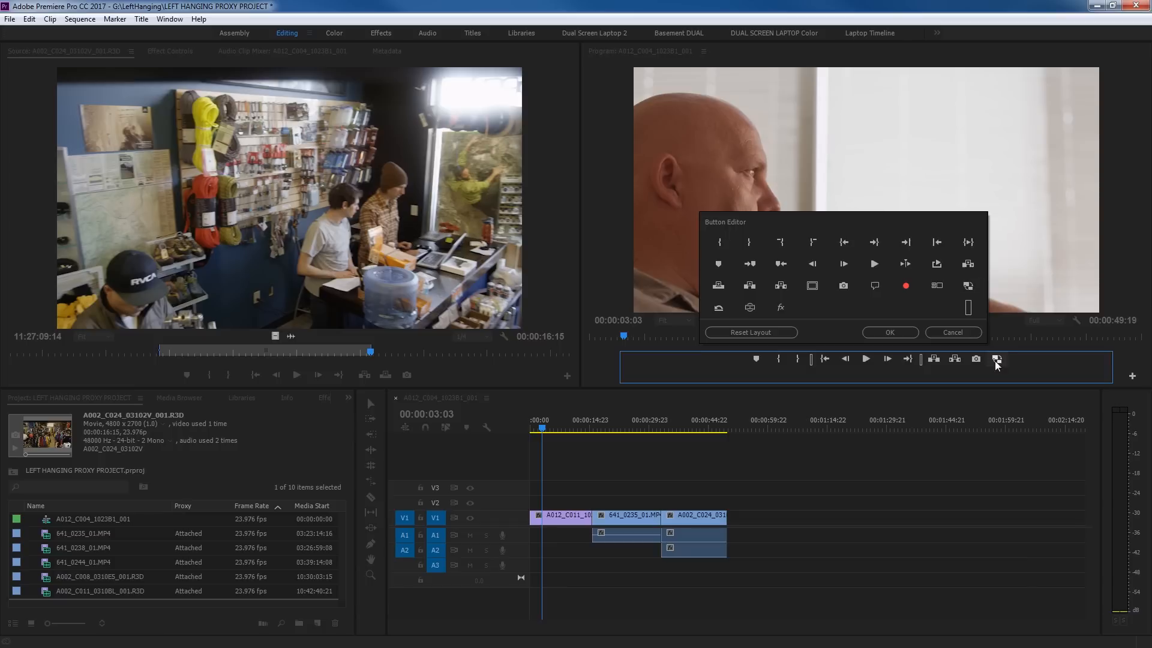
pyautogui.click(890, 332)
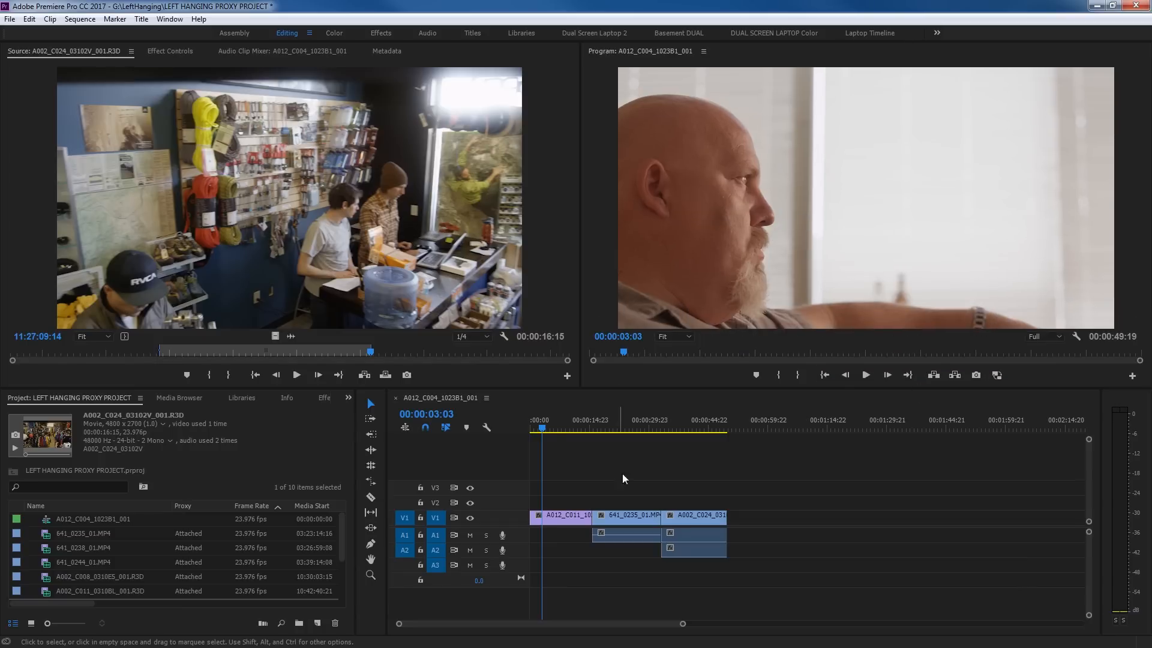
# Switch proxies on, play the sequence and move the playhead into the 641_0235_01.MP4 clip
pyautogui.click(998, 375)
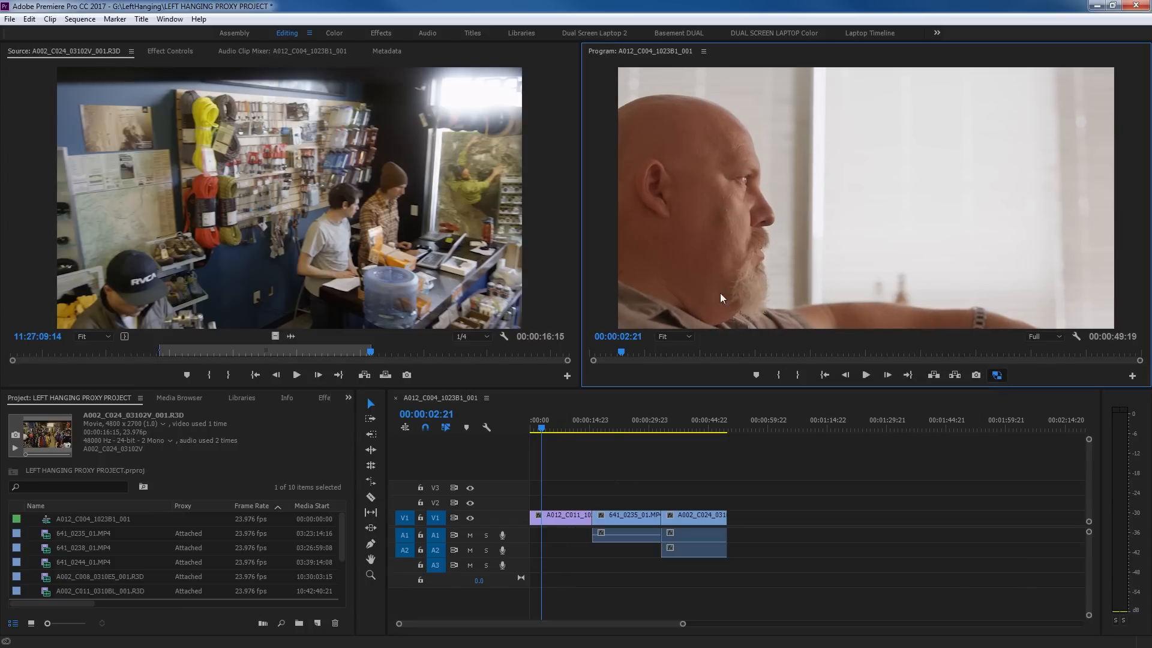
pyautogui.press('space')
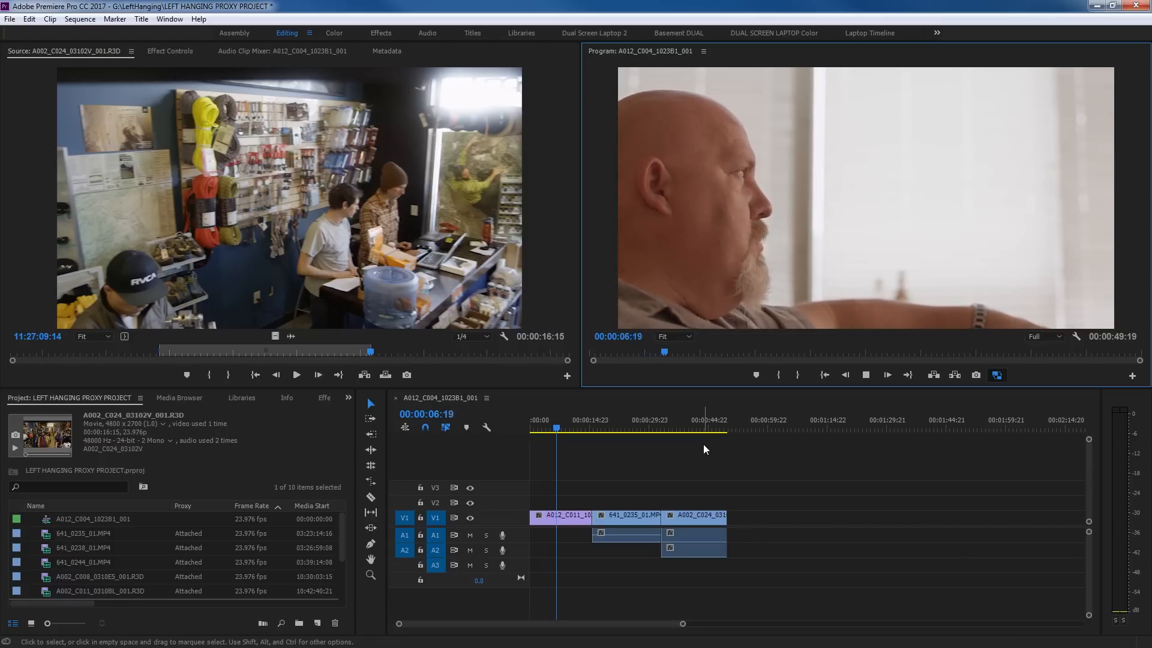
pyautogui.click(607, 425)
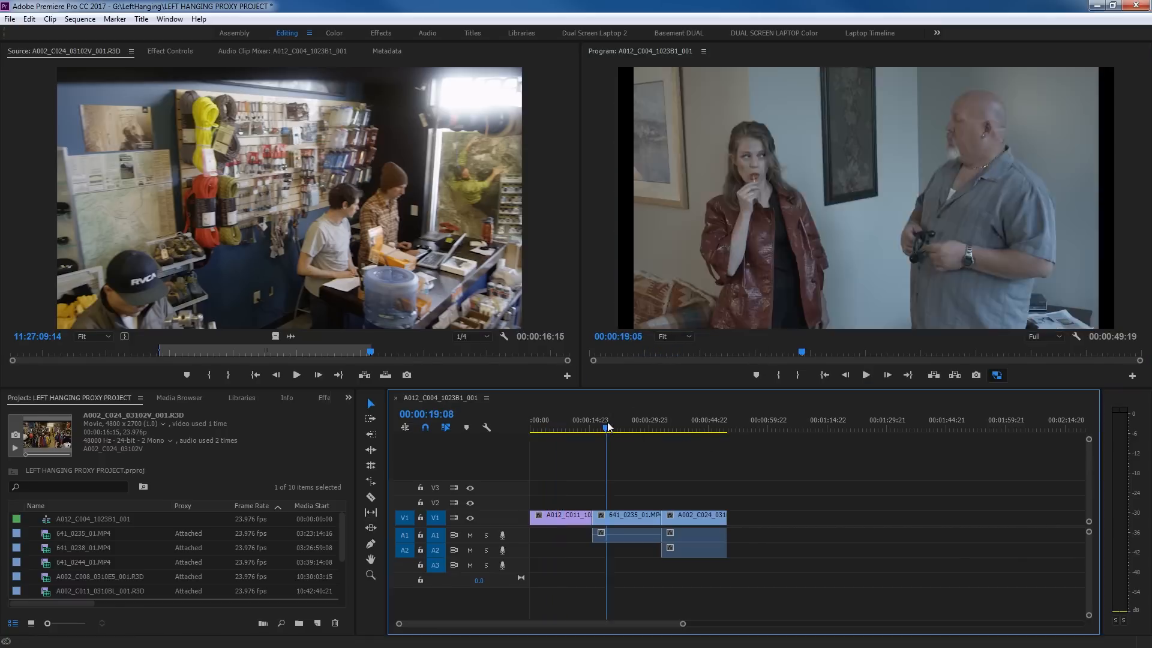
# Play the proxies in the 641_0235_01.MP4 clip and near the end of the third clip, and stop playback
pyautogui.press('space')
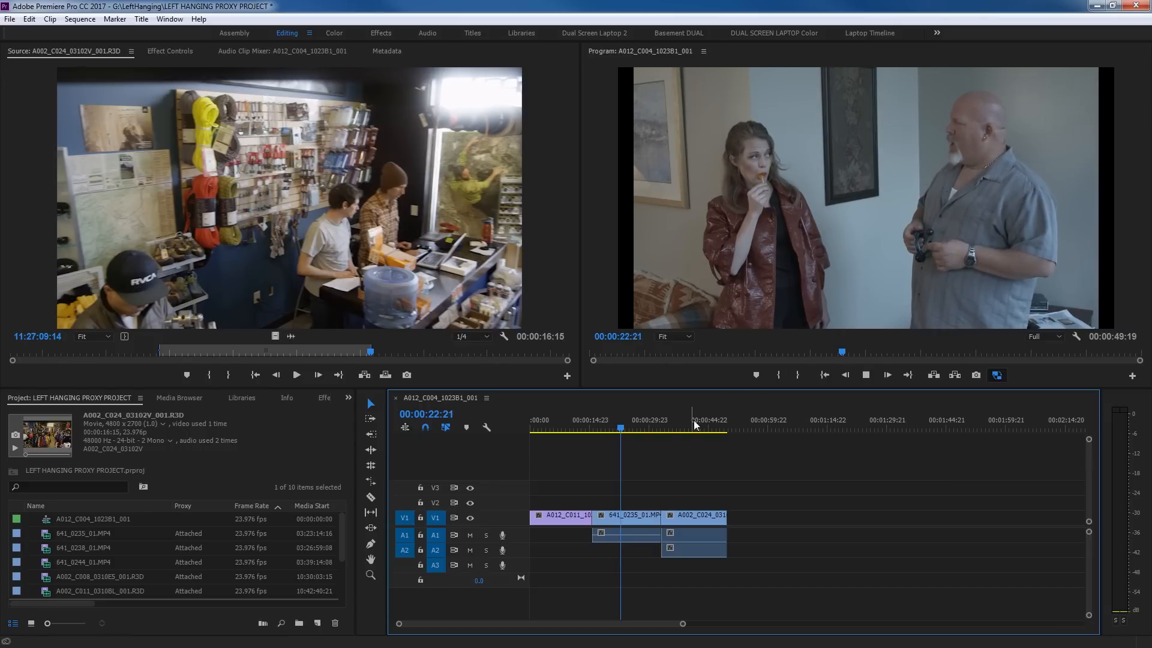
pyautogui.click(690, 425)
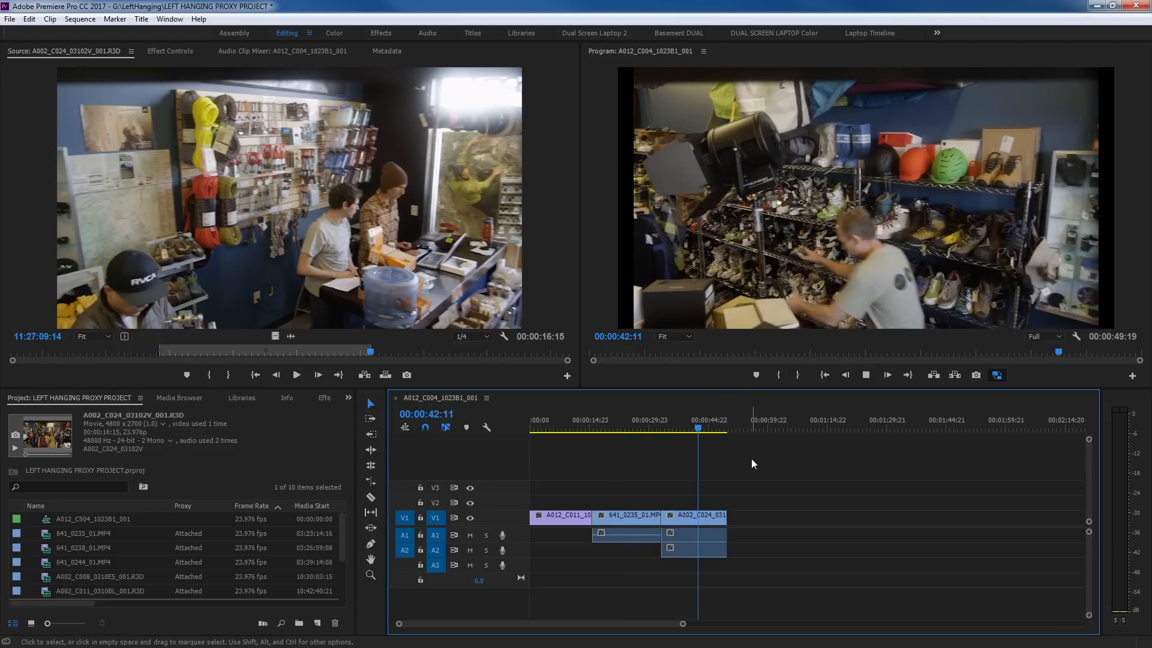
pyautogui.press('space')
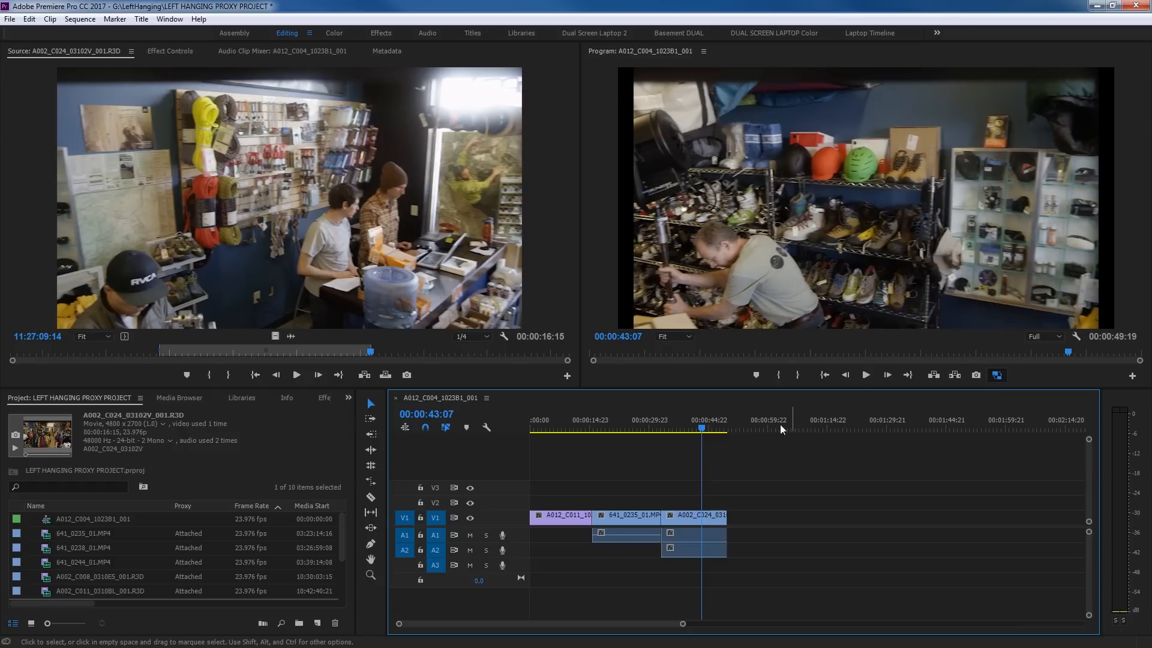
# Switch proxies off, on and off again to compare proxy and original picture on the A012_C011_10231X_001.R3D clip
pyautogui.click(997, 375)
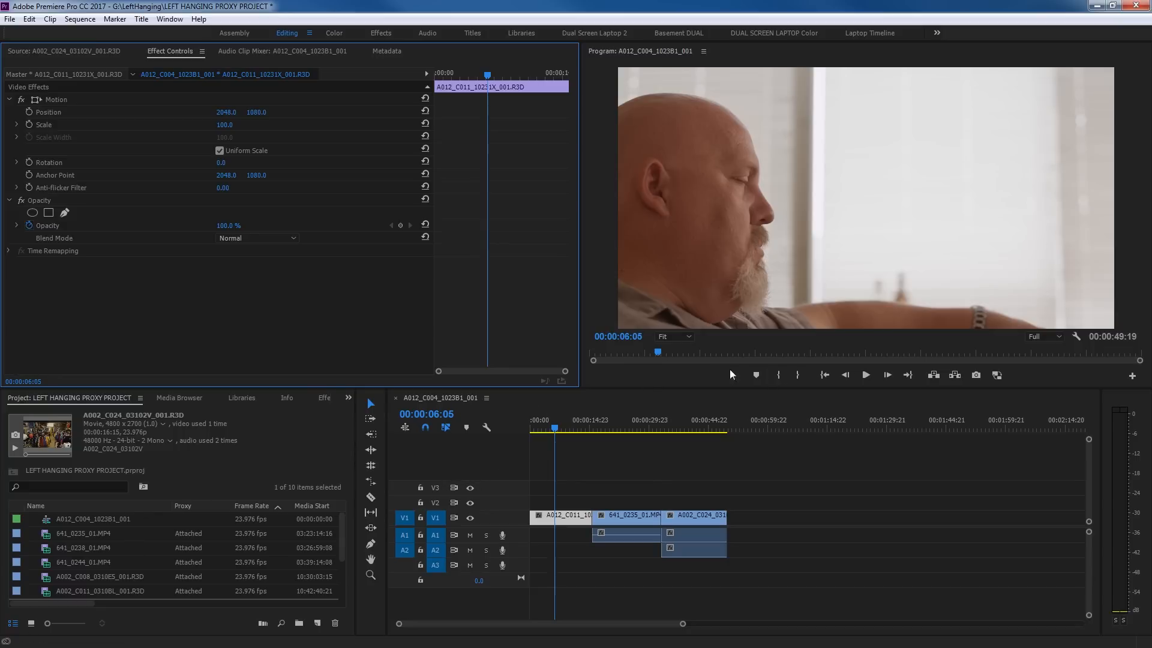
pyautogui.click(997, 376)
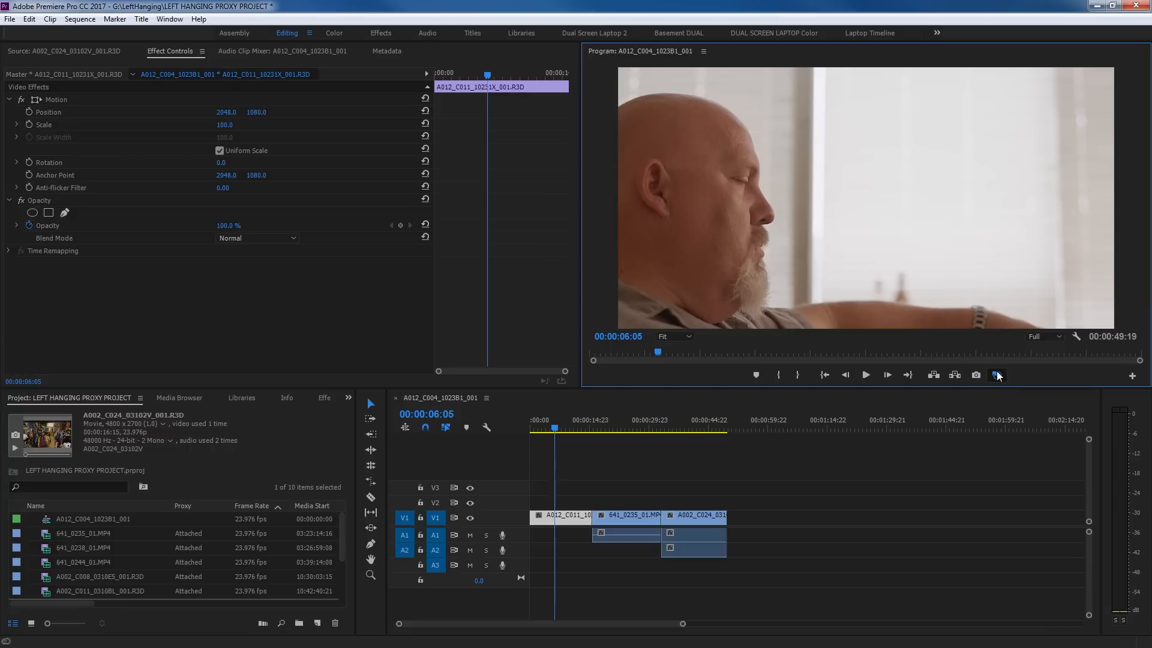
pyautogui.click(998, 376)
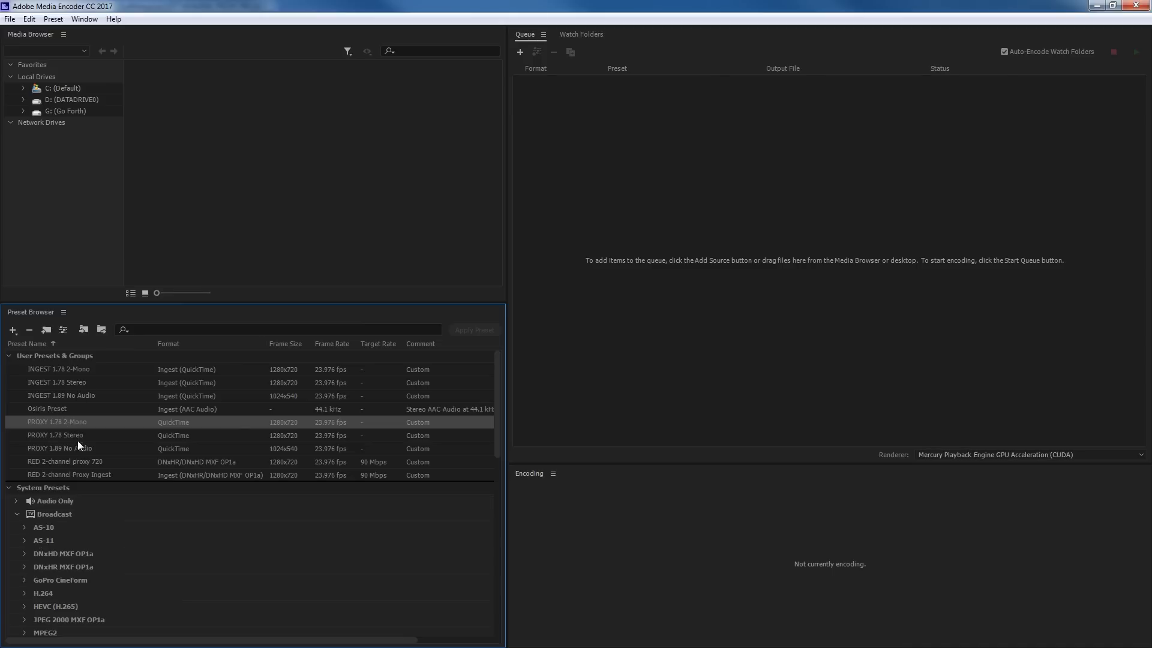
# In Adobe Media Encoder, enable the Timecode Overlay in the PROXY 1.78 2-Mono preset, positioned Bottom Right, and save the preset
pyautogui.rightClick(50, 423)
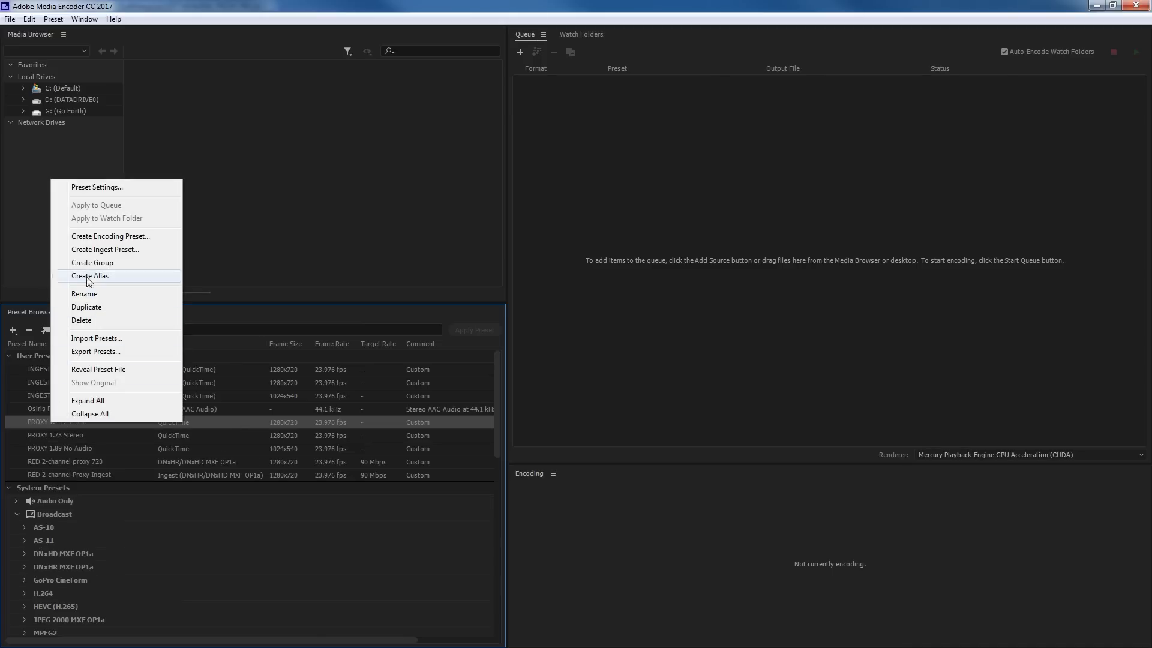
pyautogui.click(104, 190)
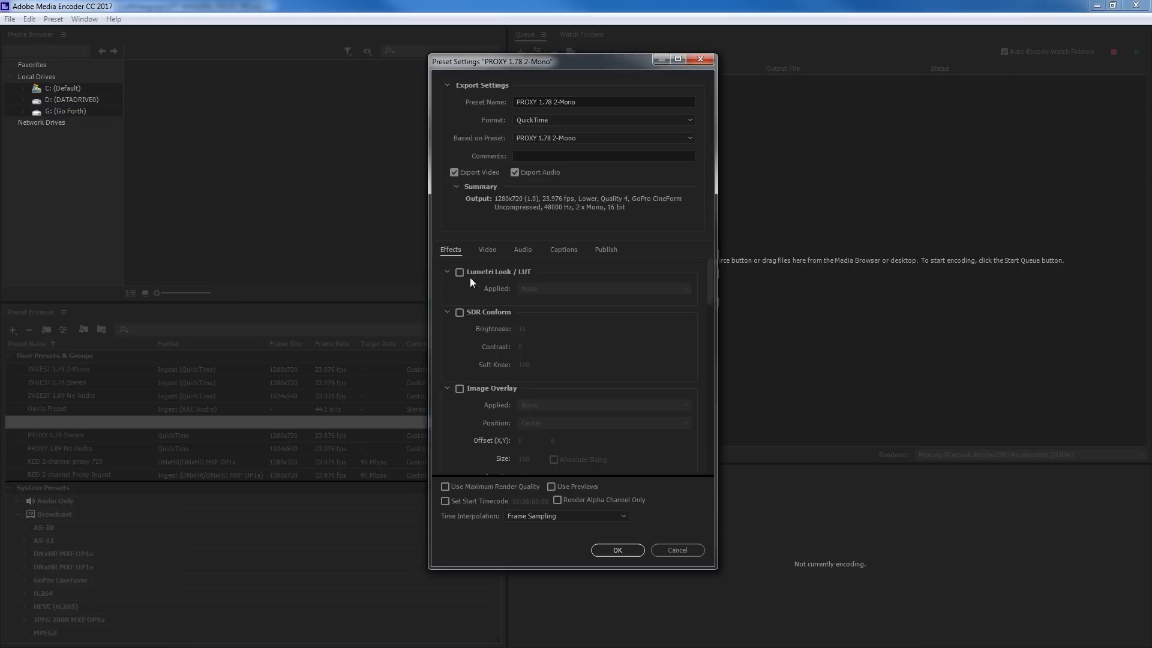
pyautogui.click(487, 250)
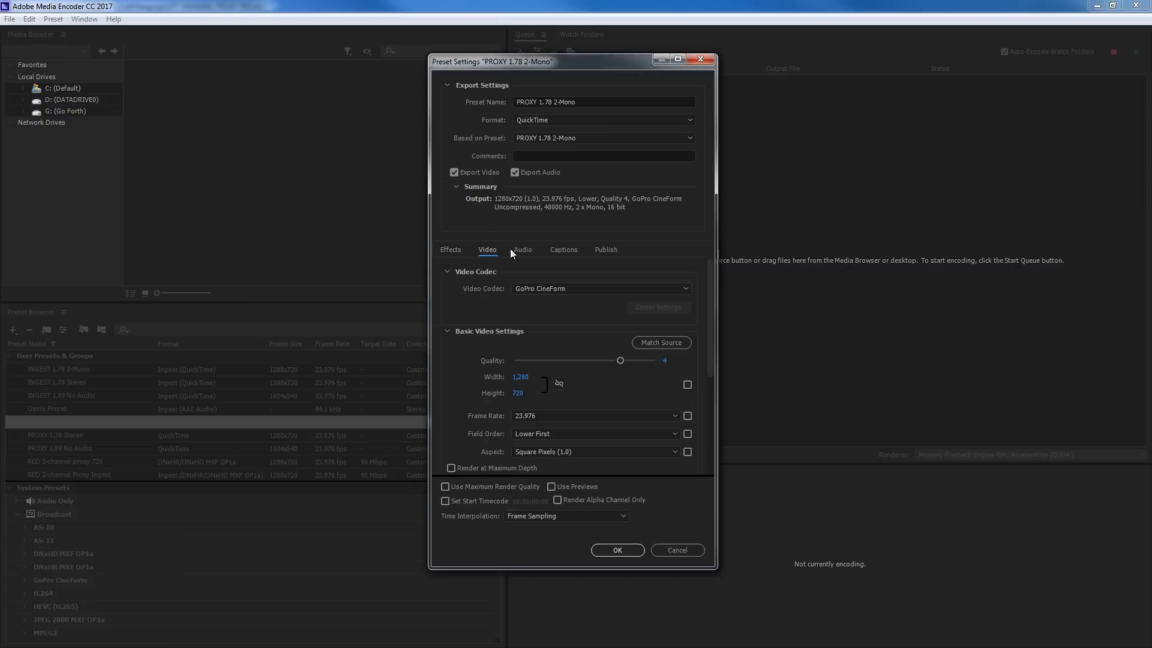
pyautogui.click(451, 251)
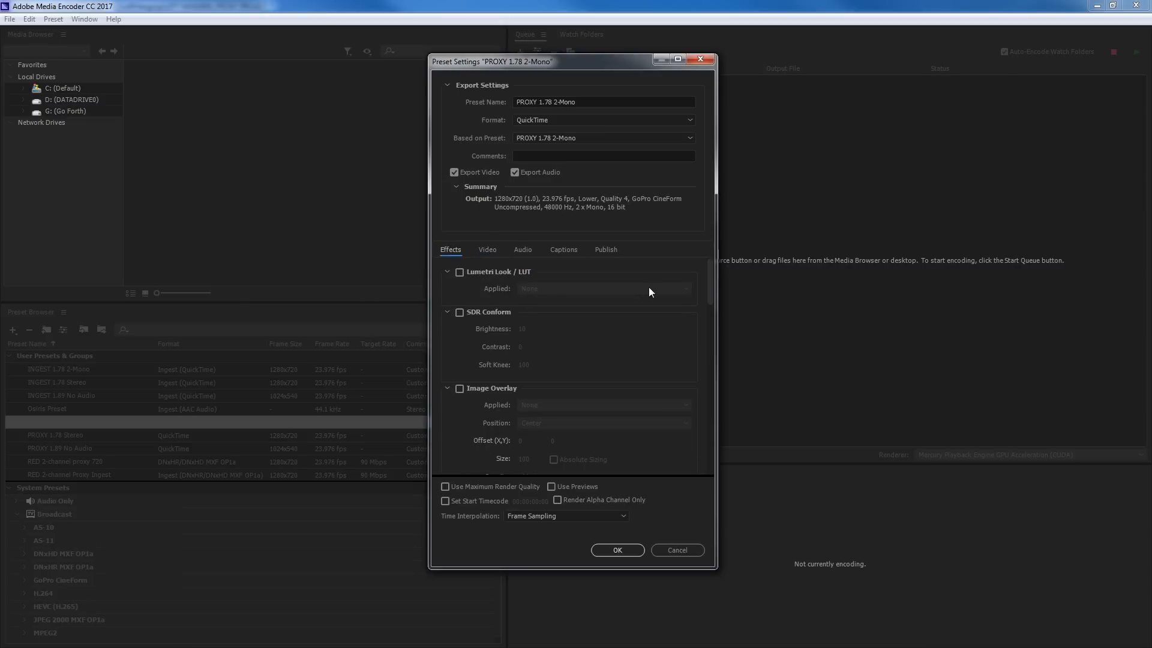
pyautogui.moveTo(710, 292); pyautogui.dragTo(711, 362)
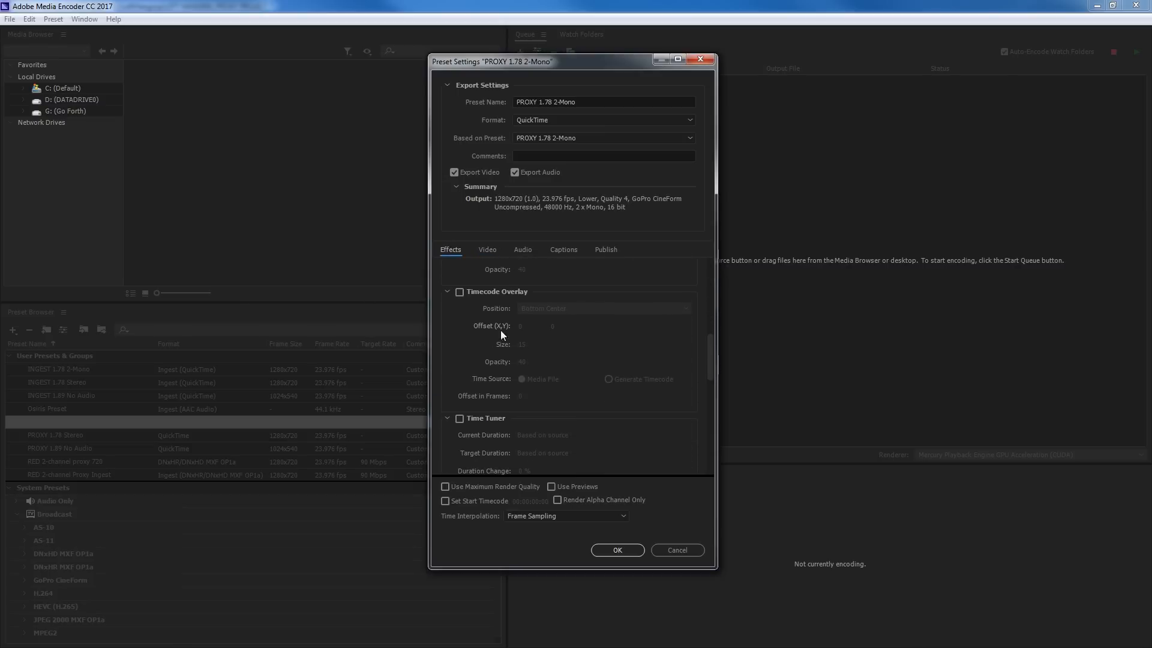
pyautogui.click(461, 292)
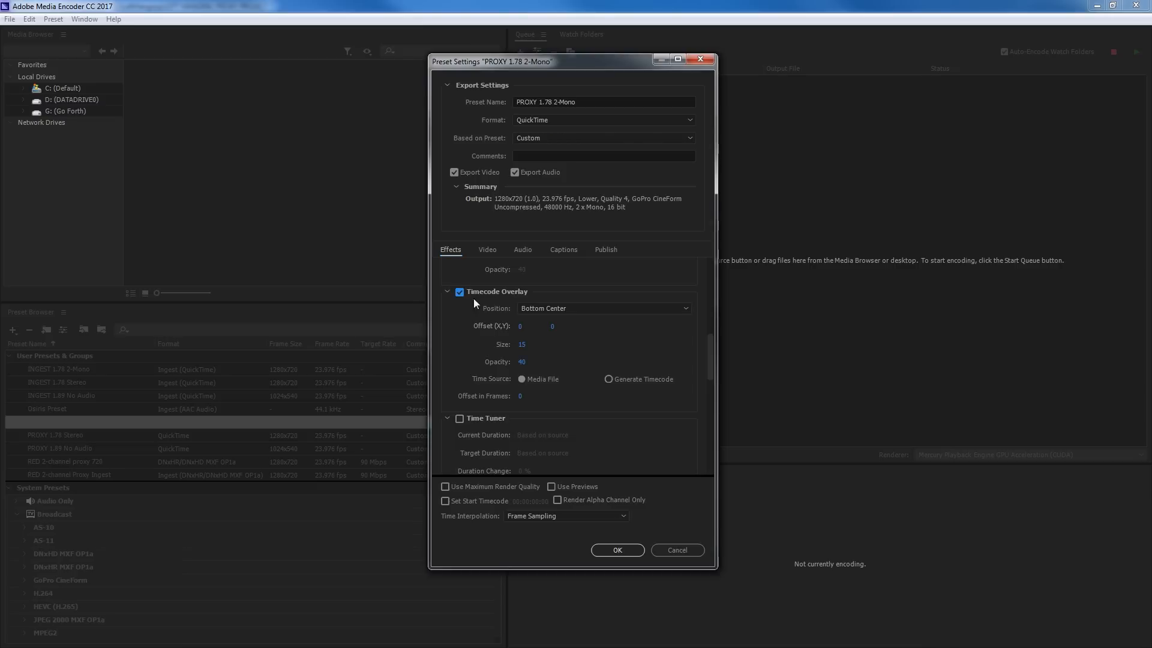
pyautogui.click(542, 309)
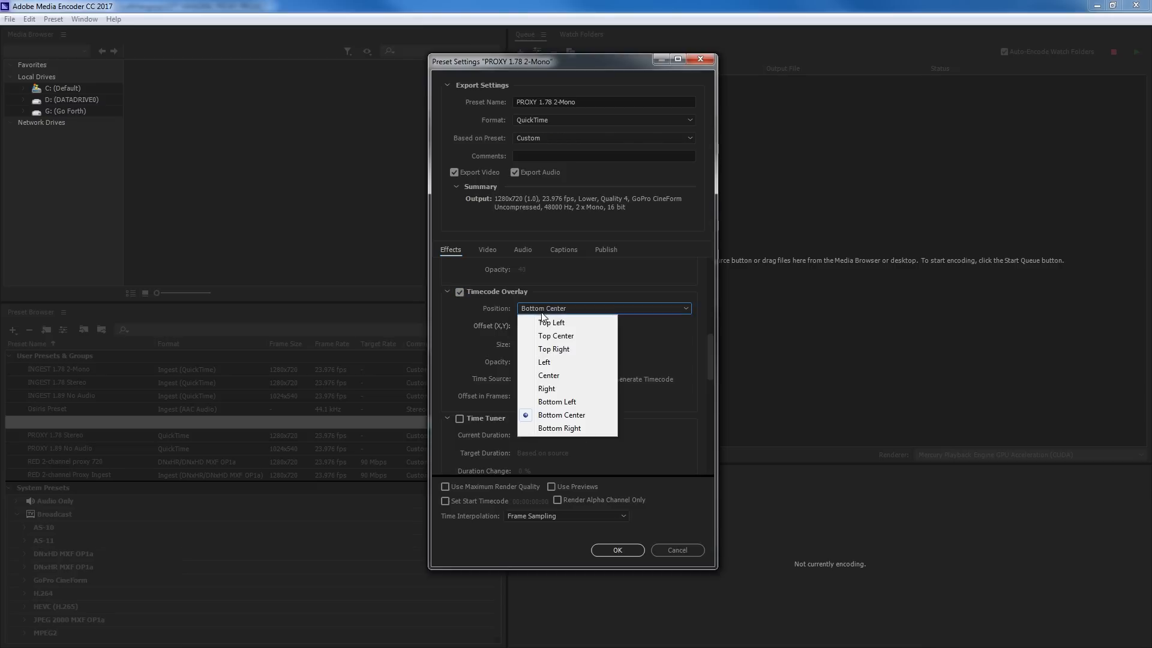
pyautogui.click(559, 428)
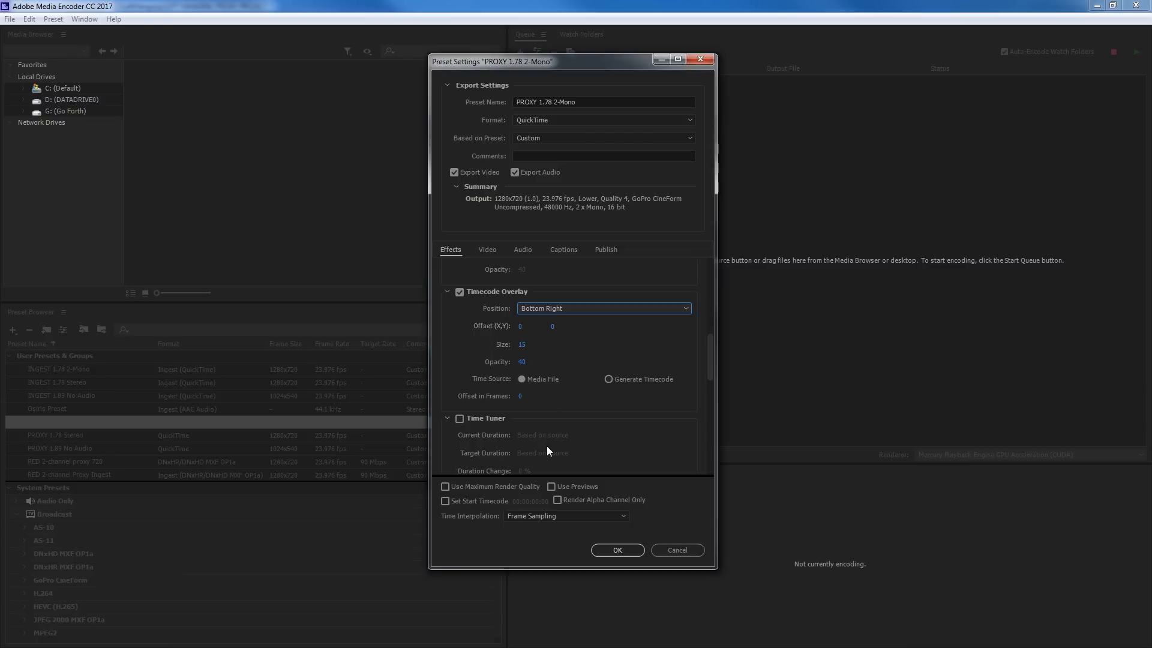
pyautogui.click(615, 549)
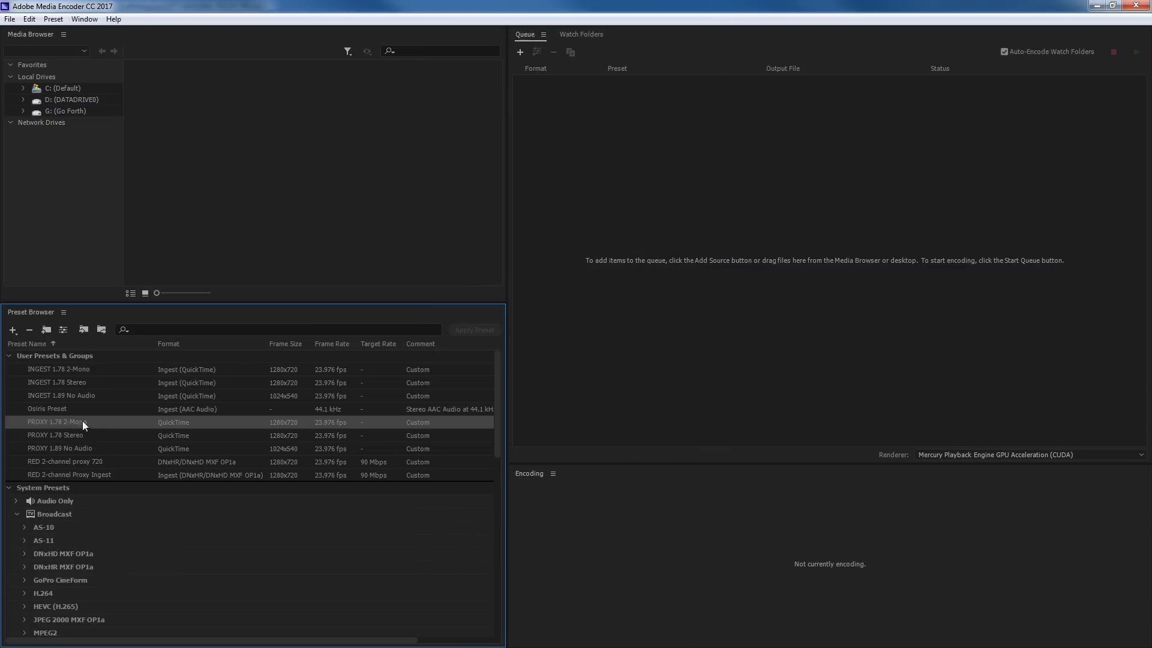
# Delete the INGEST 1.78 2-Mono preset from the user presets
pyautogui.click(19, 332)
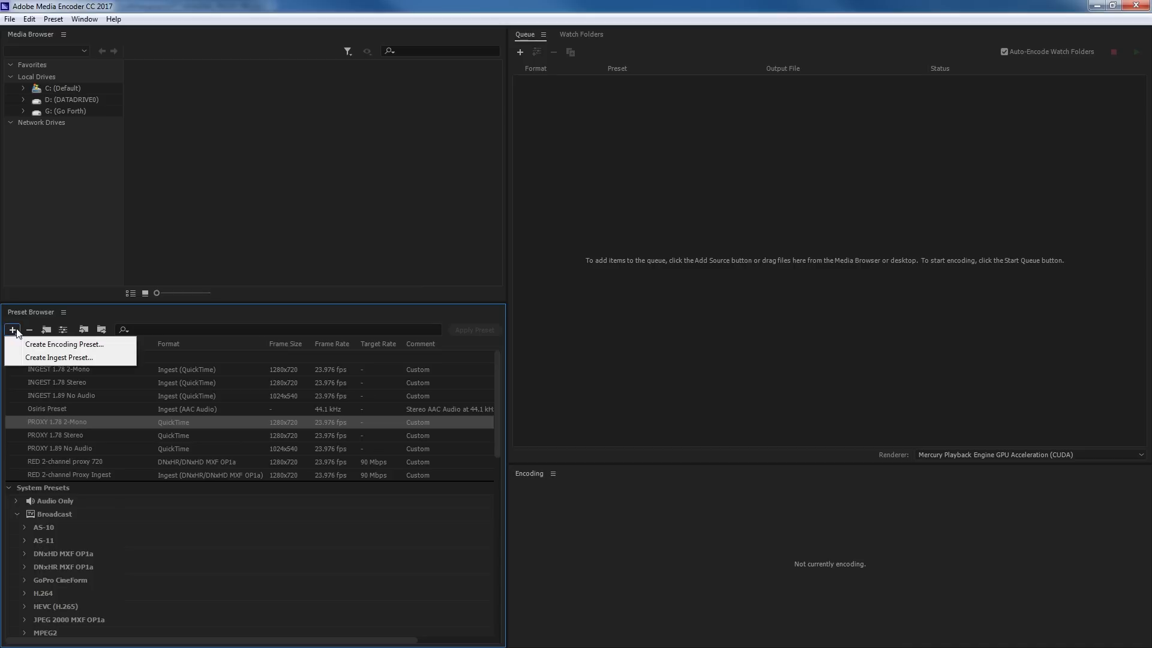
pyautogui.click(84, 384)
pyautogui.click(77, 370)
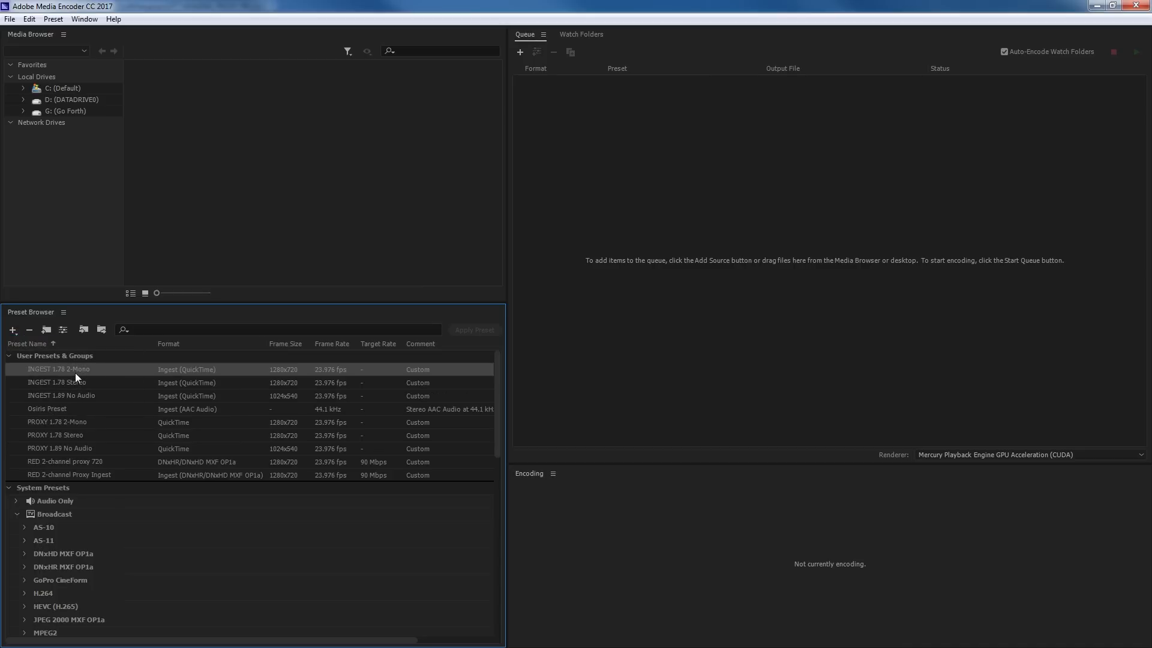
pyautogui.rightClick(74, 373)
pyautogui.click(120, 509)
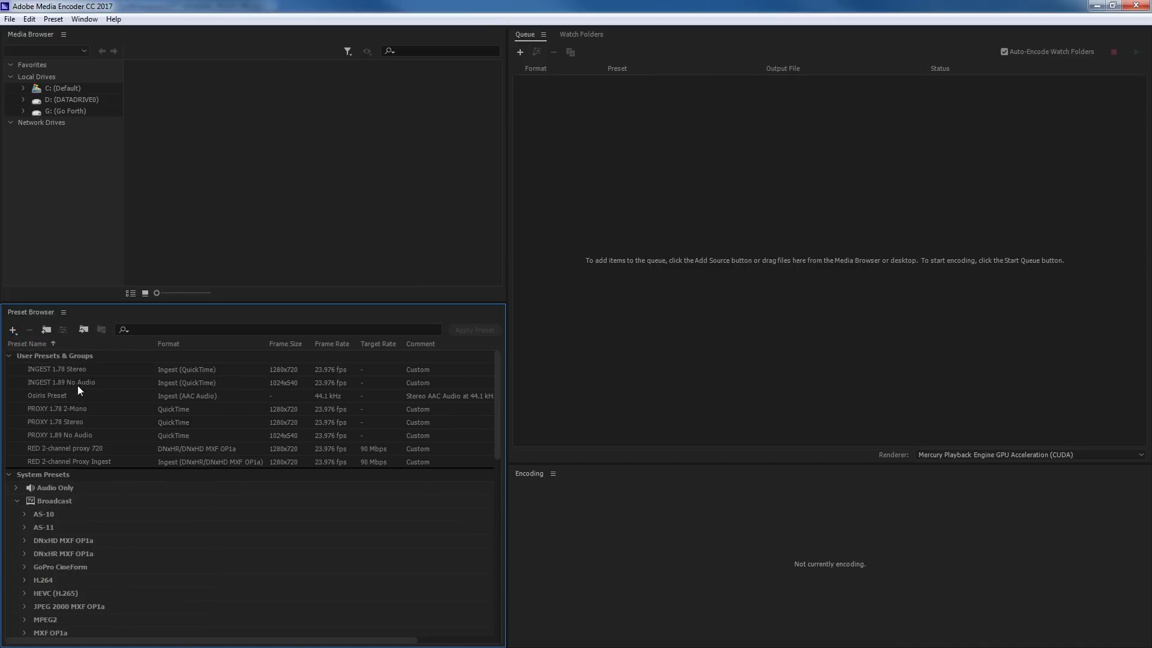
# Create an ingest preset named INGEST 1.78 2-Mono that transcodes files to QuickTime with the PROXY 1.78 2-Mono preset
pyautogui.click(68, 408)
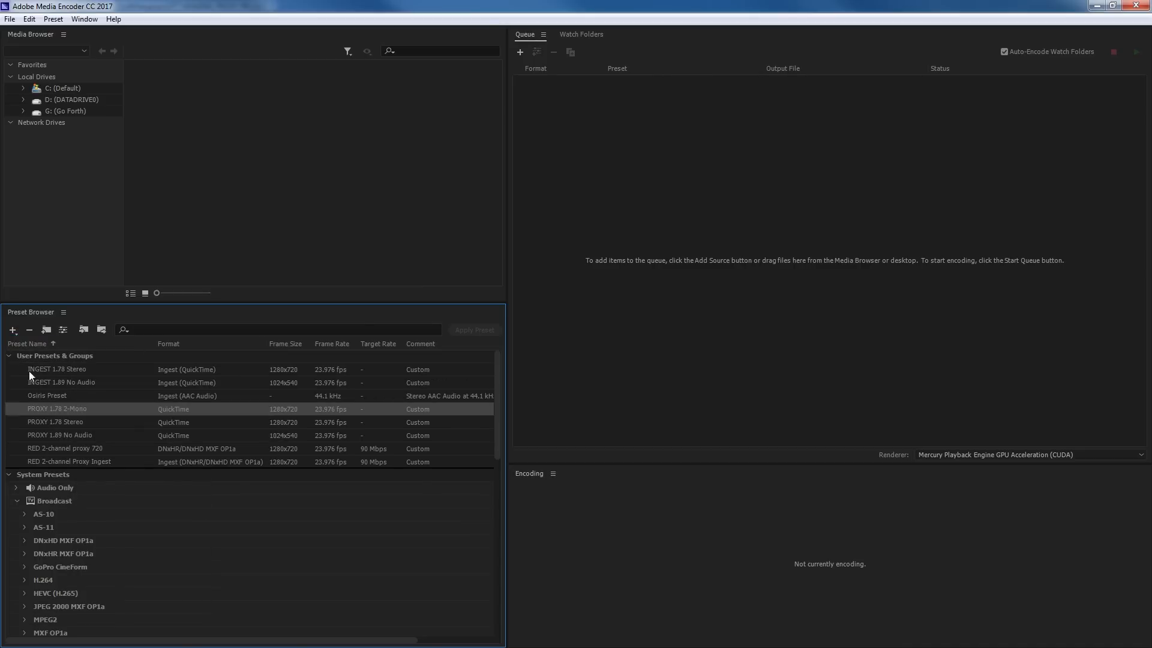
pyautogui.click(13, 330)
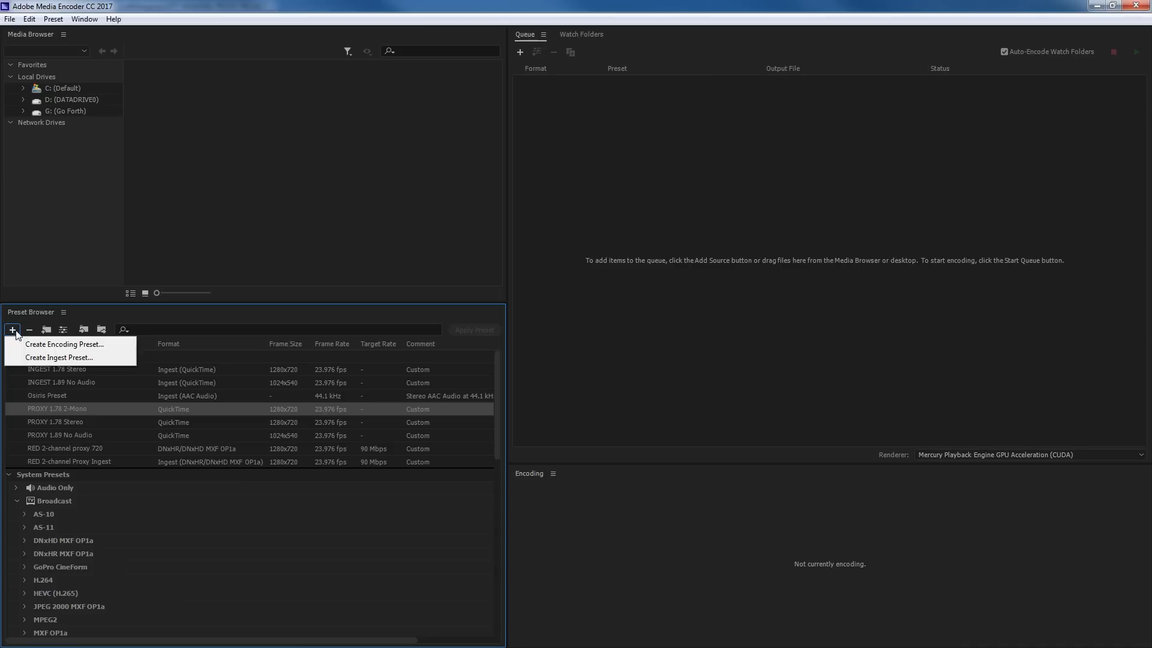
pyautogui.click(38, 358)
pyautogui.click(492, 380)
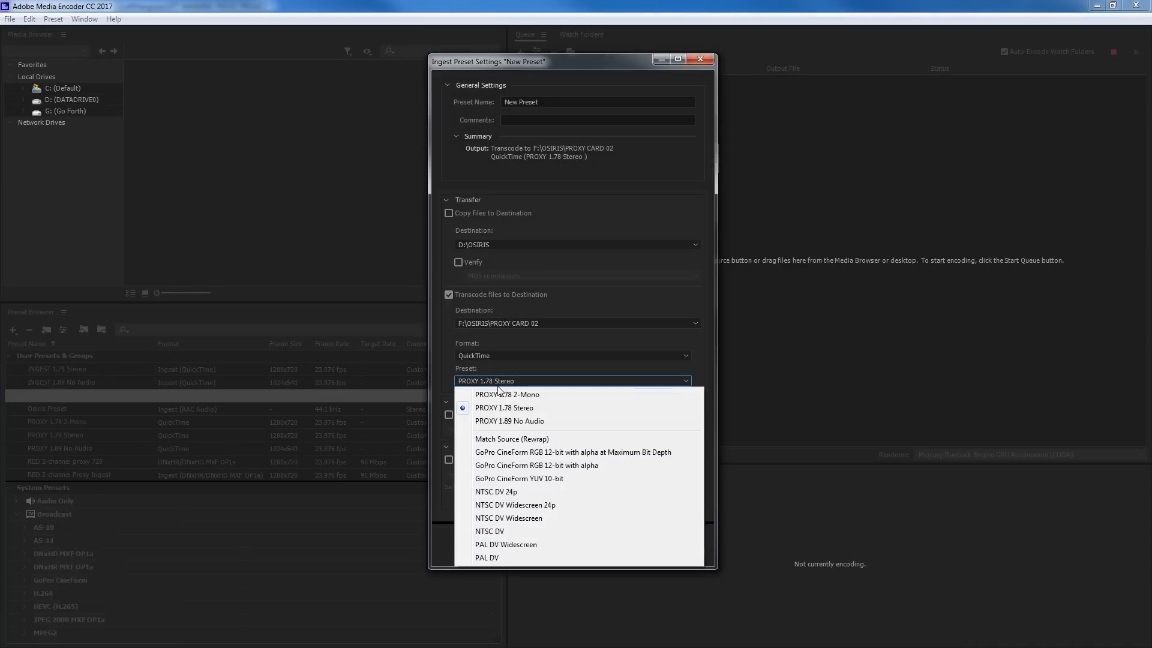
pyautogui.click(507, 395)
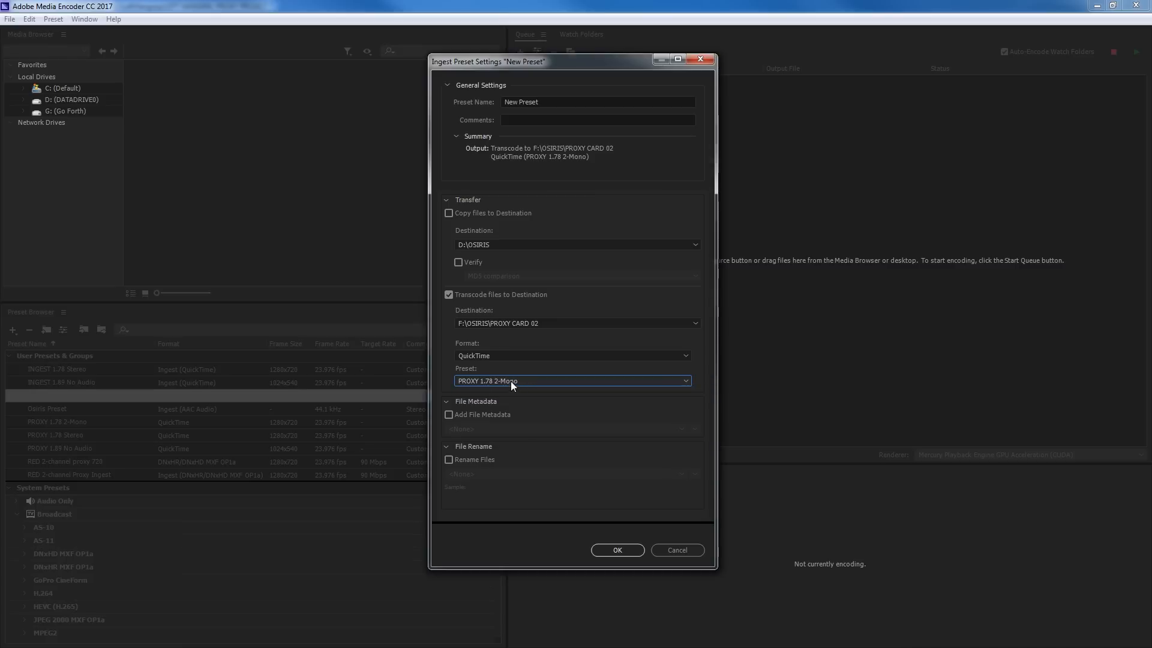
pyautogui.click(548, 100)
pyautogui.write('INGEST 1.78 2-Mono')
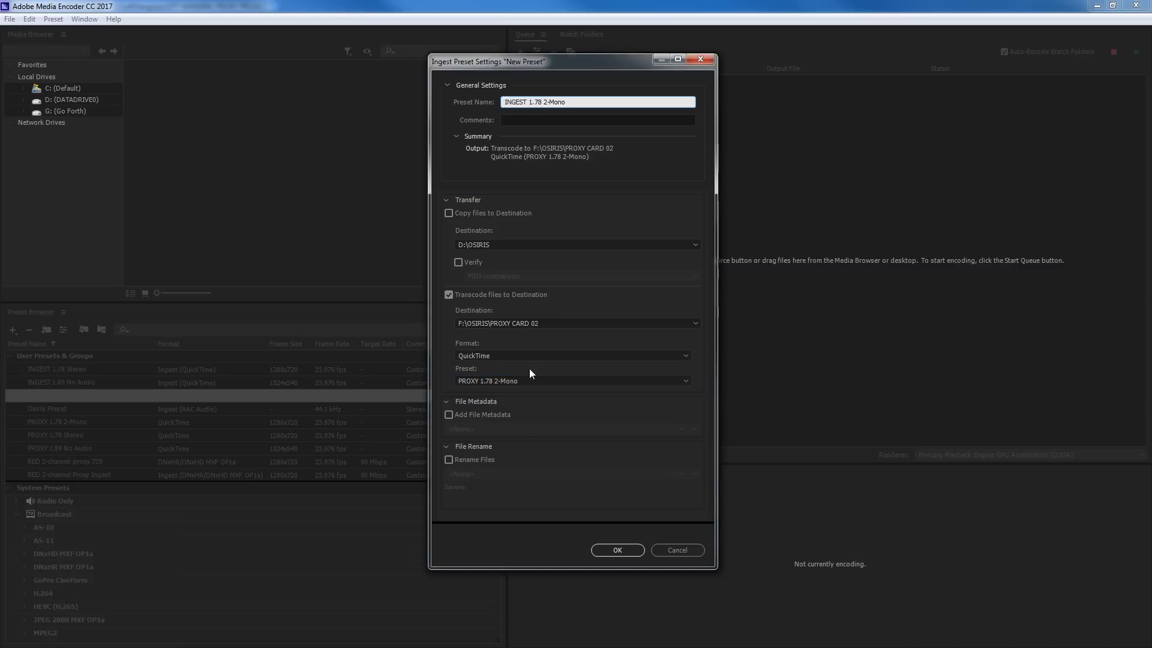
pyautogui.click(618, 550)
# Export the INGEST 1.78 2-Mono preset to G:\LeftHanging\PROXY, replacing the existing INGEST 1.78 2-Mono.epr file
pyautogui.rightClick(70, 374)
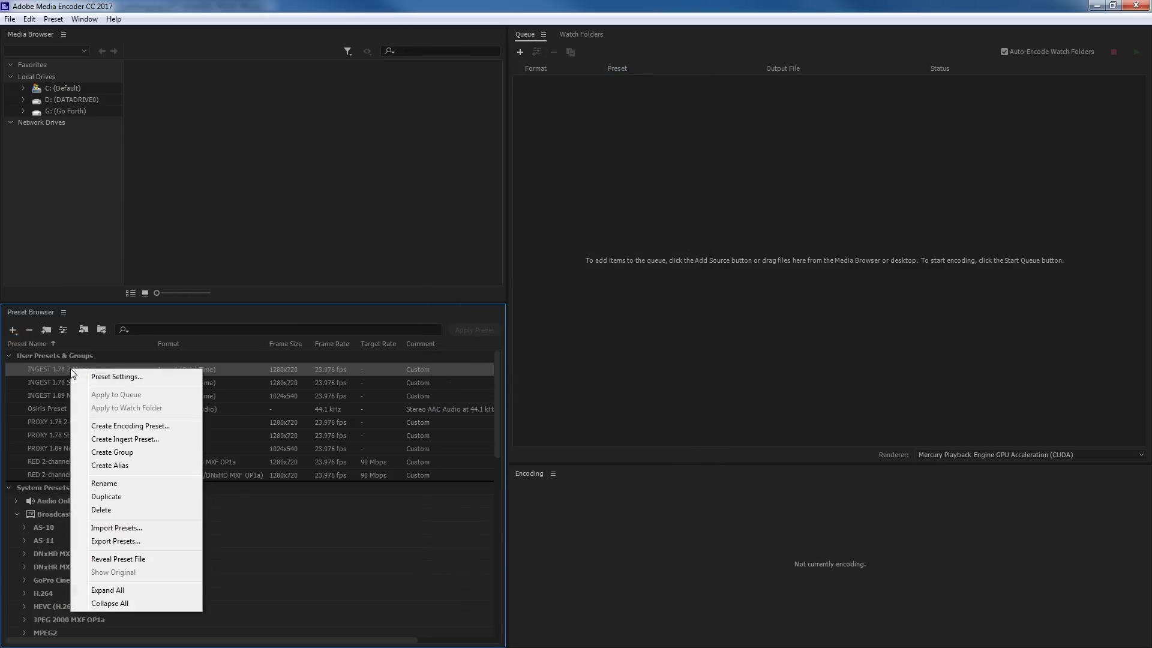
pyautogui.click(129, 542)
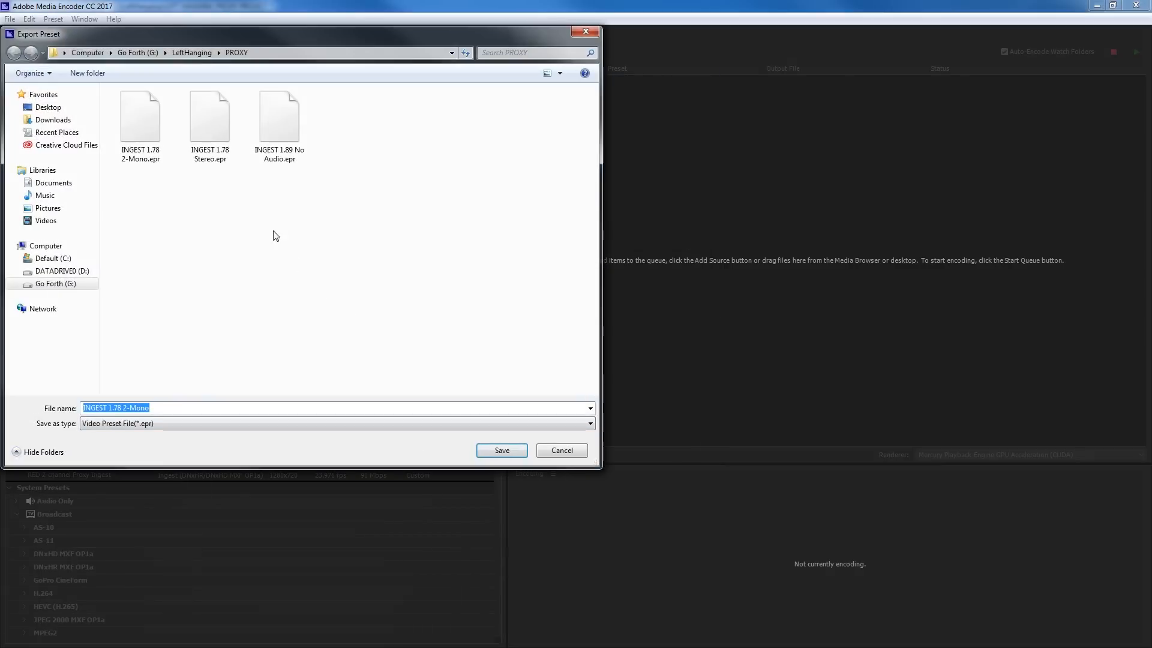
pyautogui.click(143, 137)
pyautogui.click(501, 450)
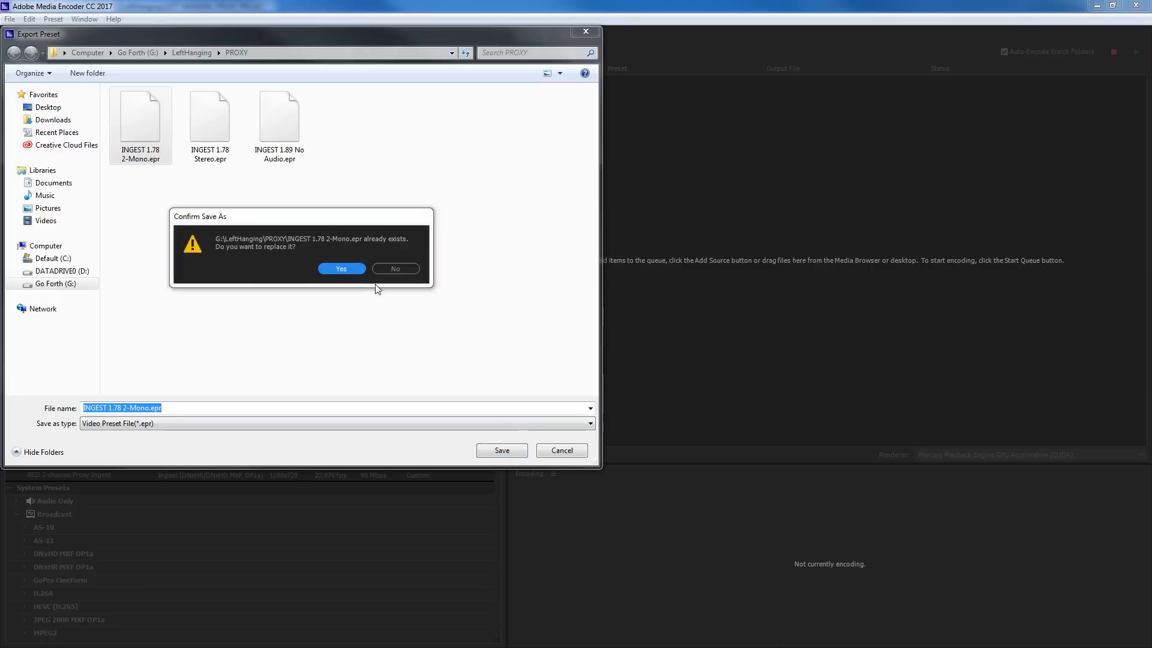
pyautogui.click(341, 268)
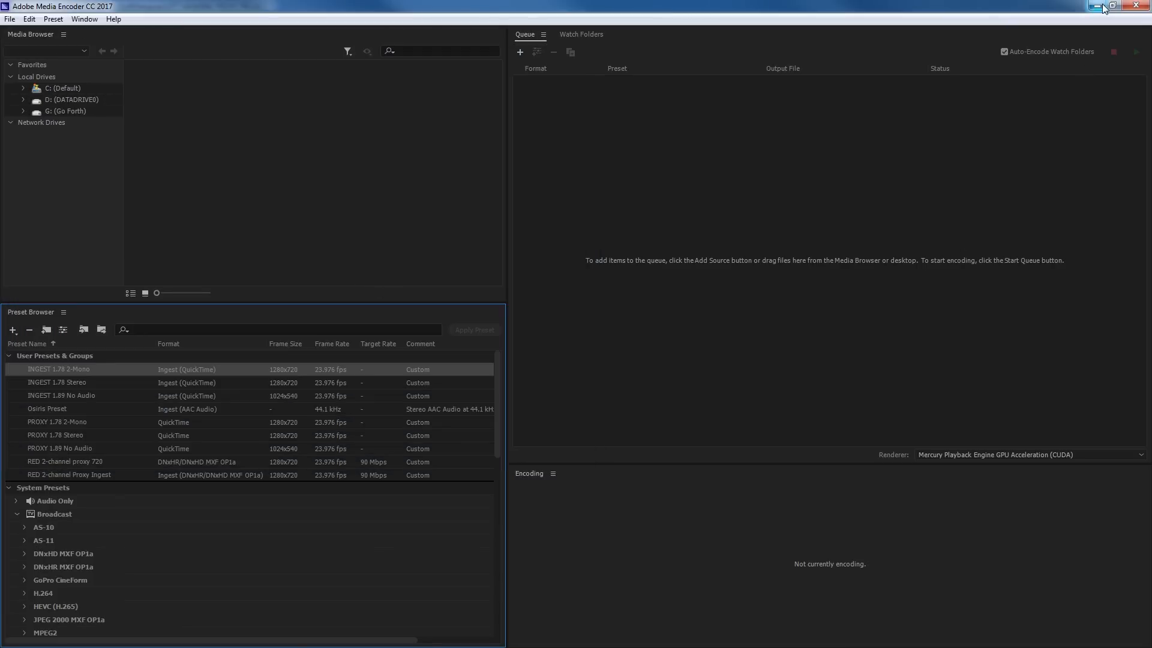
# Return to Premiere Pro, maximize the Project panel and deselect all clips
pyautogui.click(1101, 6)
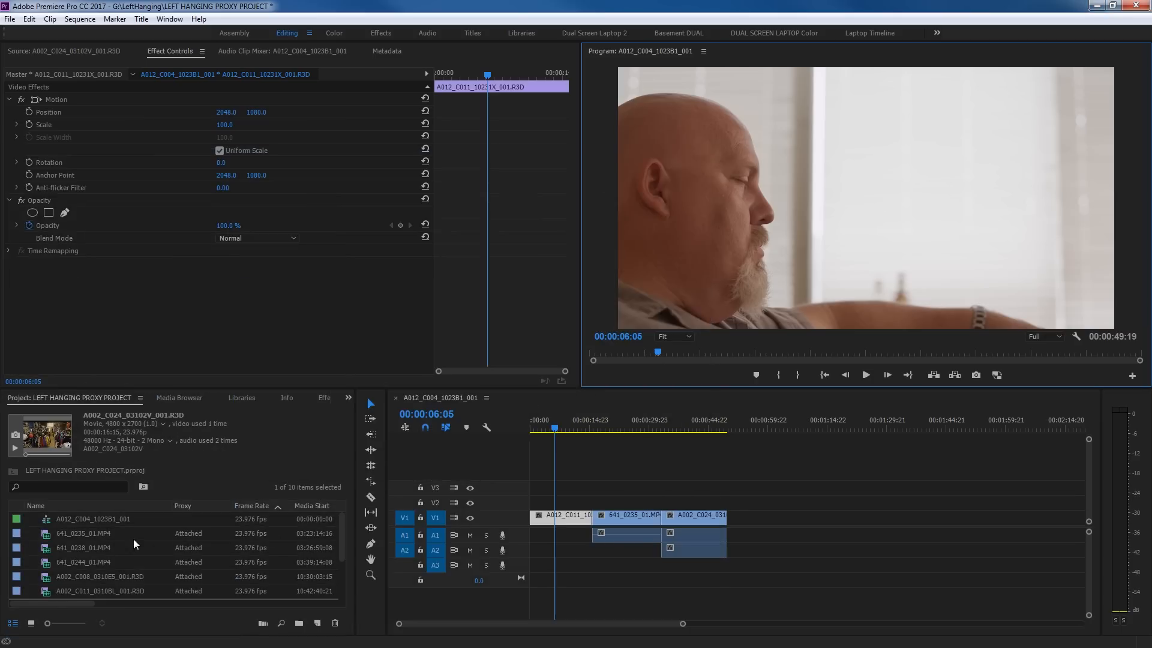
pyautogui.press('`')
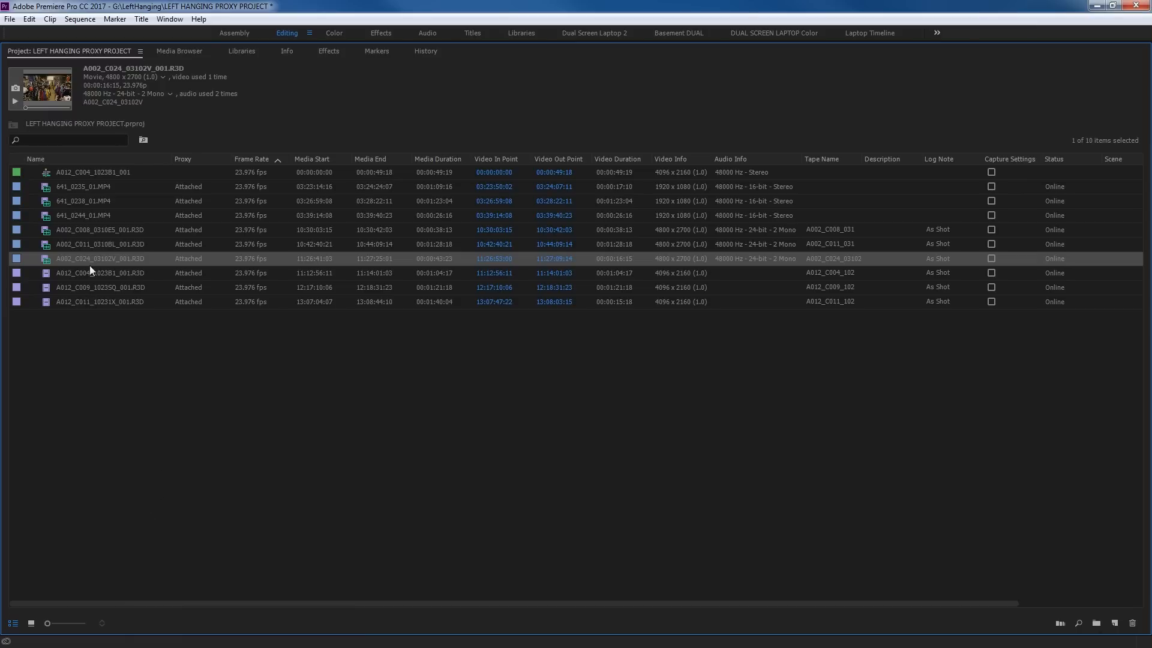
pyautogui.click(91, 342)
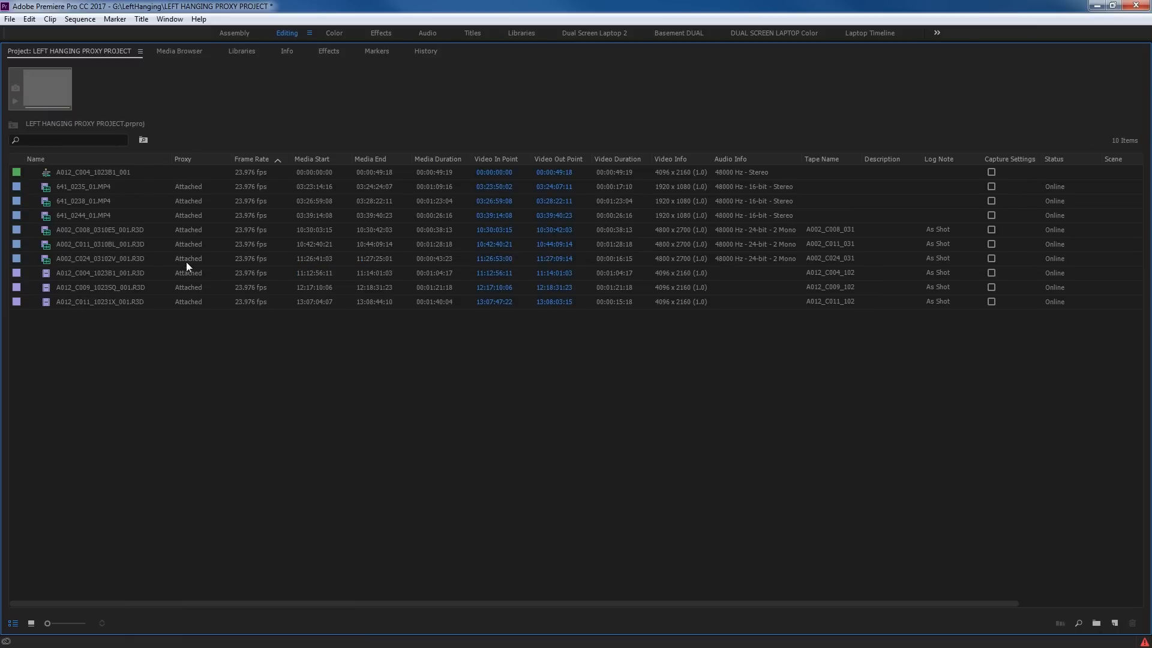
# Import INGEST 1.78 2-Mono.epr as the ingest preset in the project's ingest settings, overwriting the preset of that name
pyautogui.click(10, 19)
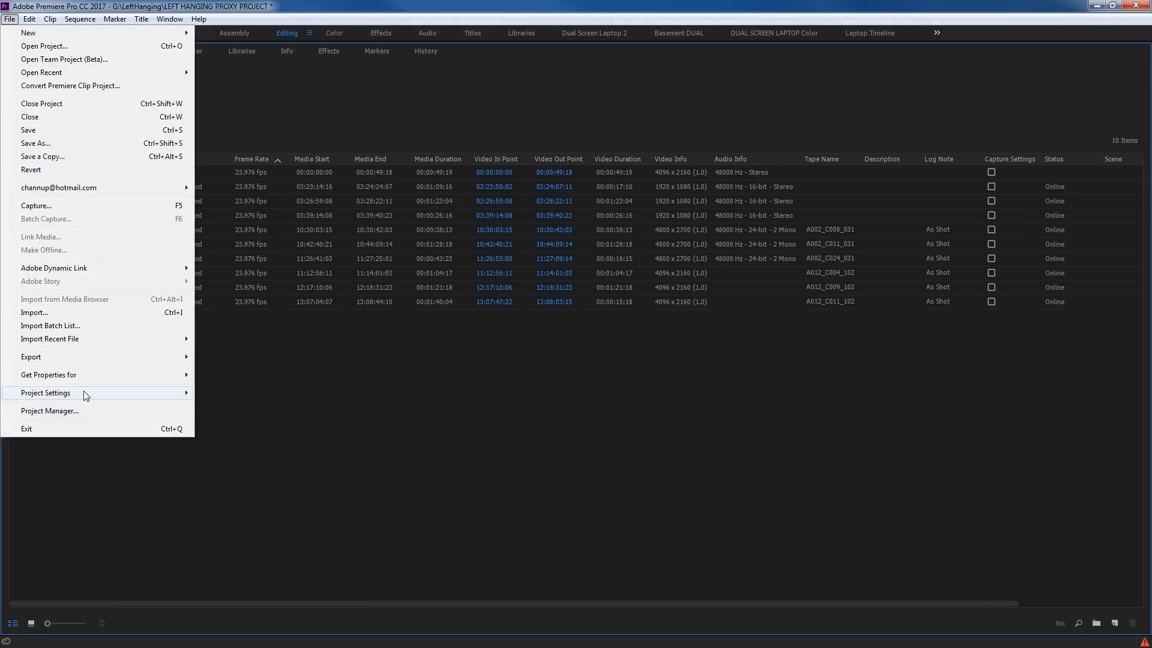
pyautogui.moveTo(154, 394)
pyautogui.click(247, 420)
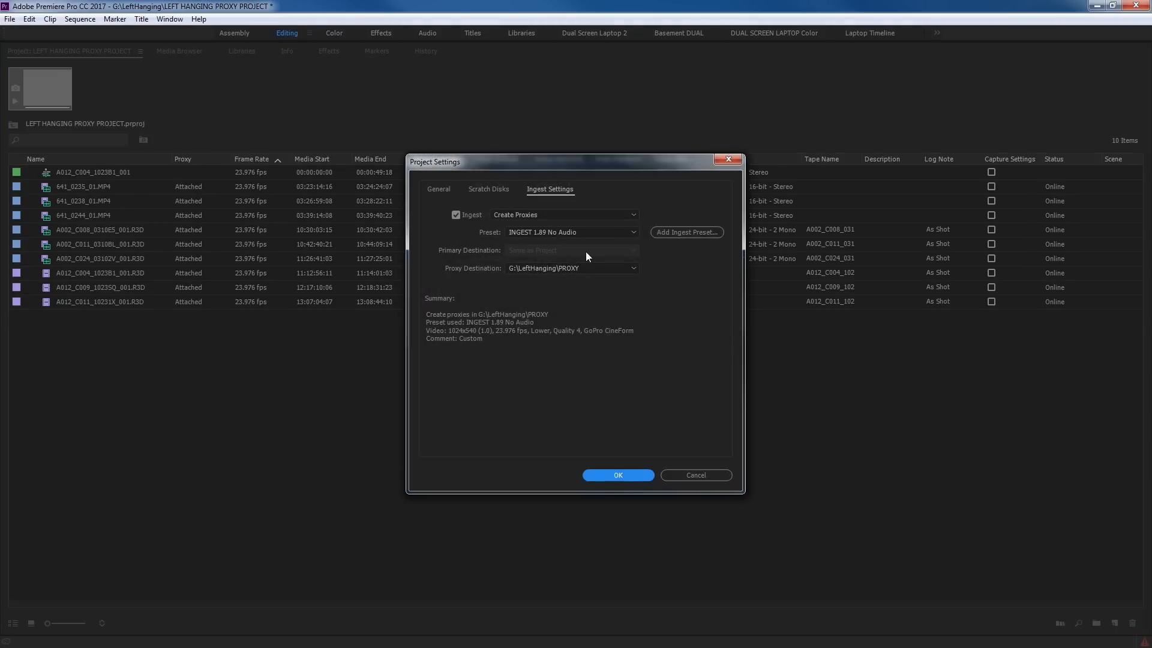
pyautogui.click(687, 232)
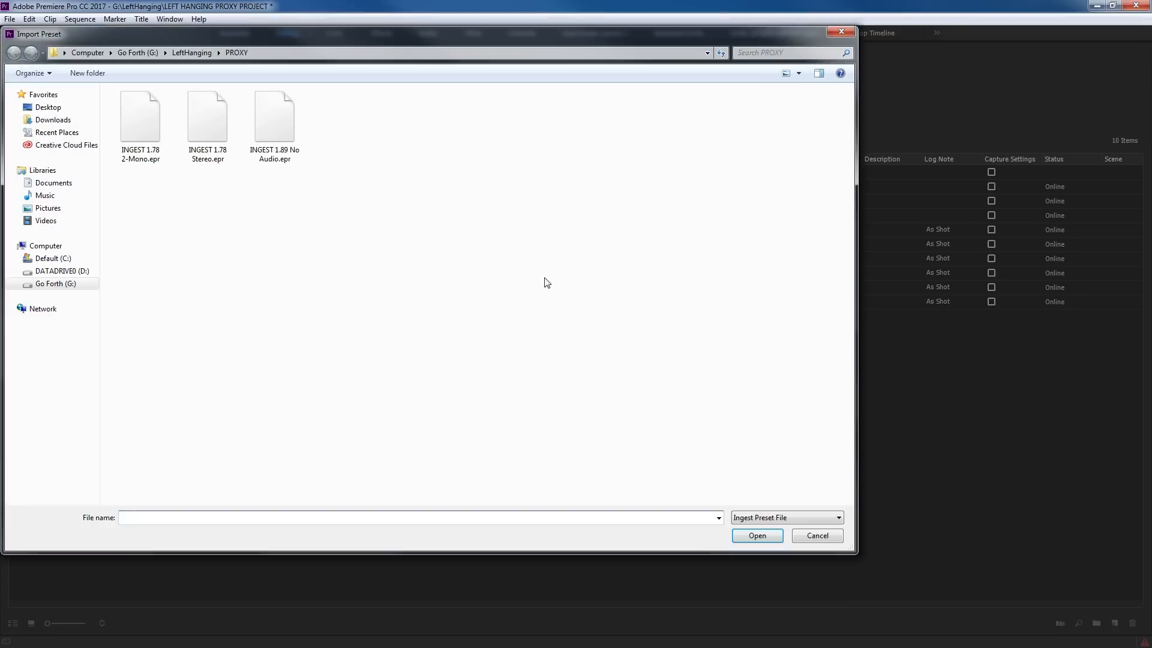
pyautogui.doubleClick(141, 128)
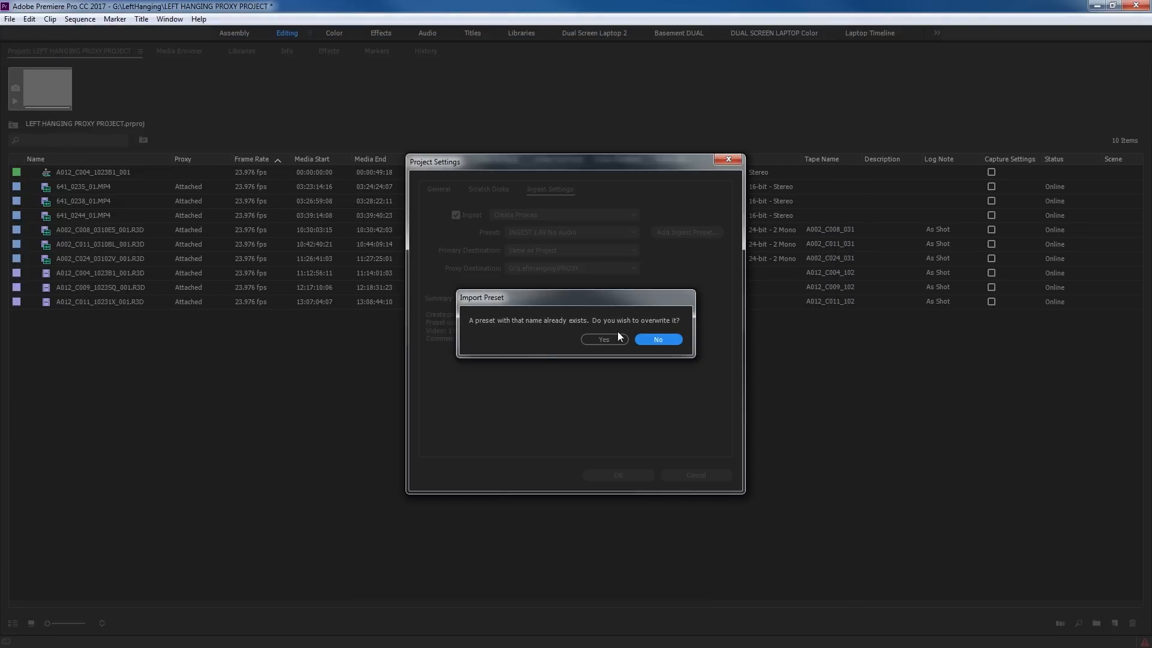
pyautogui.click(618, 337)
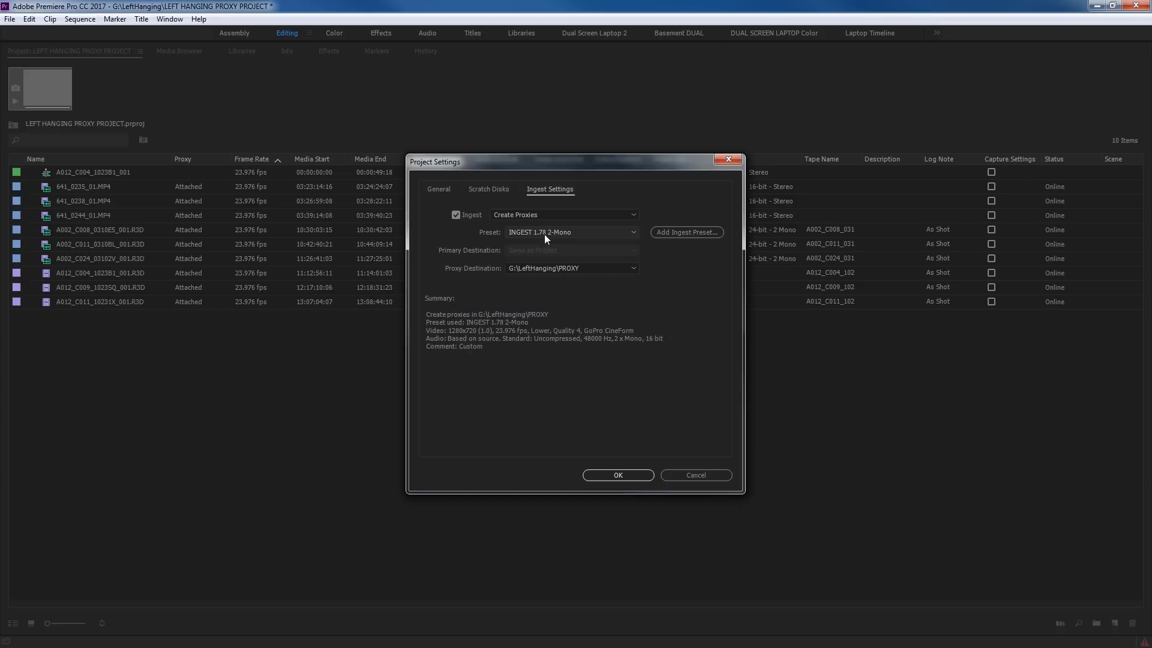
# Apply the ingest settings, import A002_C021_0310U4_001.R3D and A002_C028_0310RT_001.R3D from The Gear Room's RED 01 footage, and close Media Encoder once their proxies are encoded
pyautogui.click(618, 475)
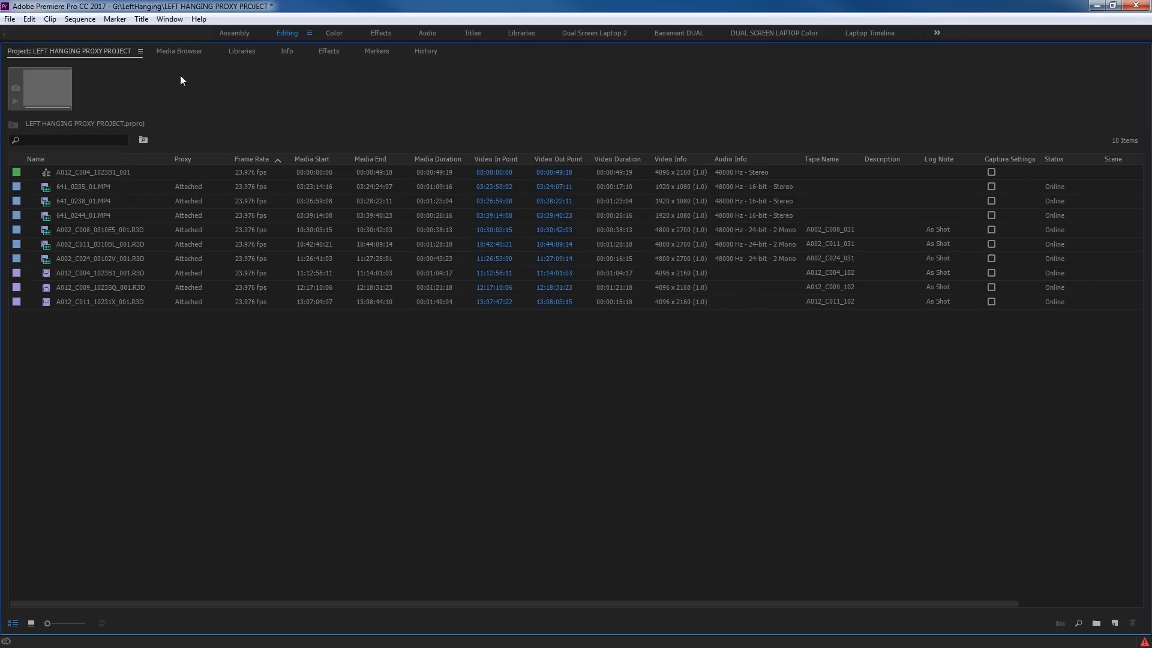
pyautogui.click(188, 52)
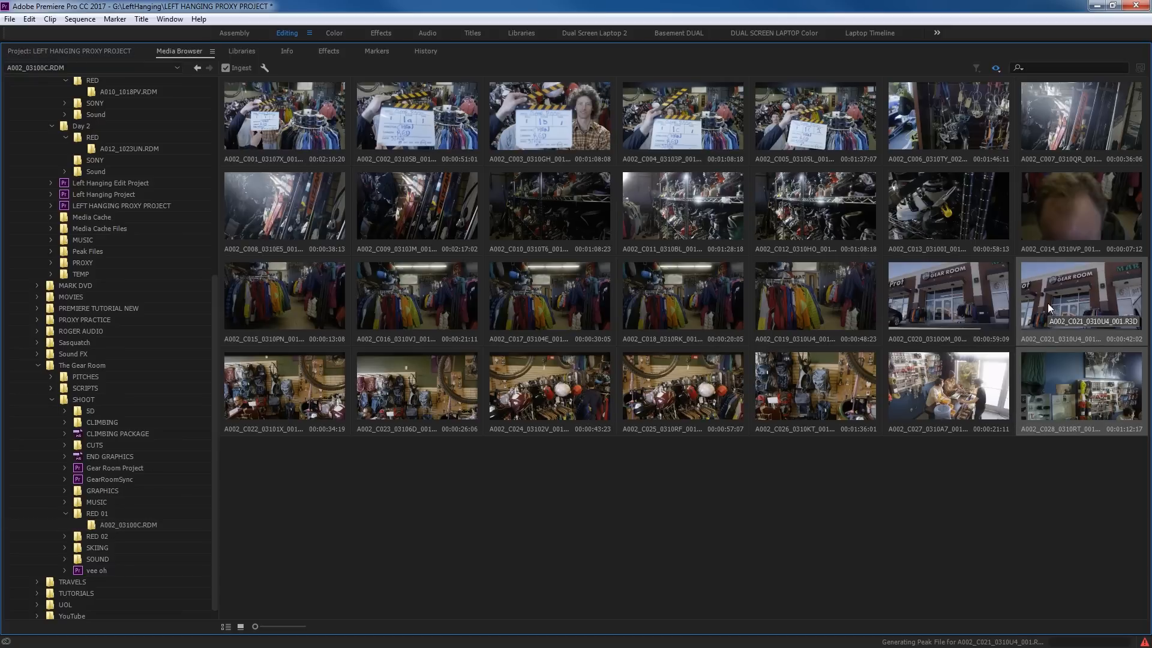
pyautogui.rightClick(1048, 304)
pyautogui.click(1065, 322)
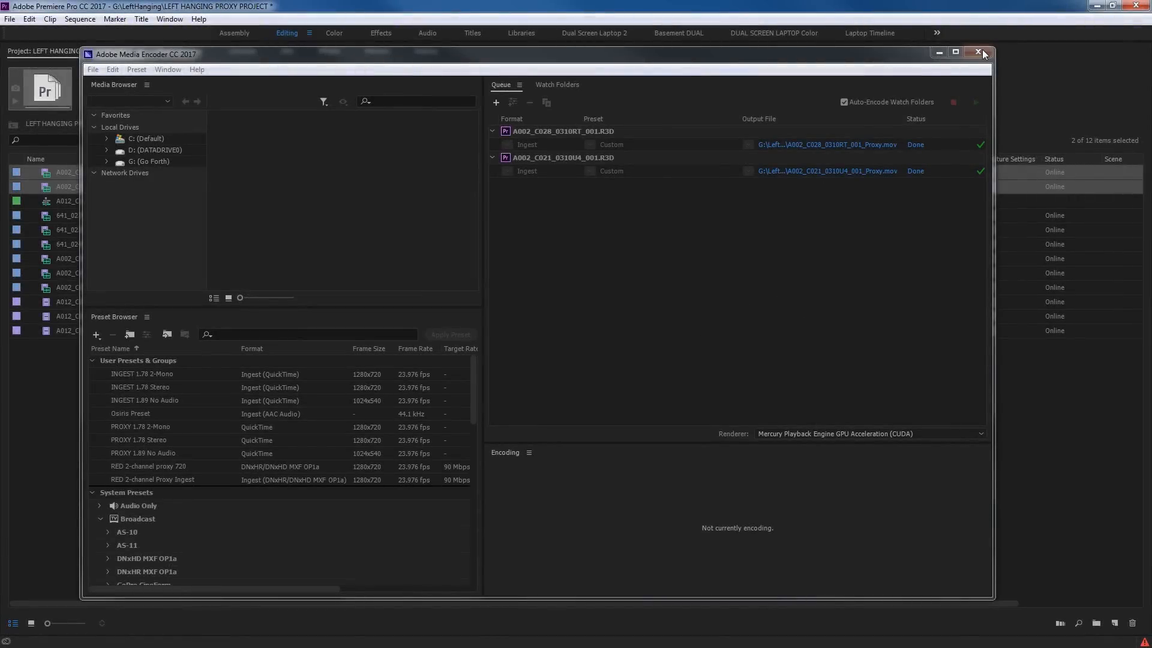
pyautogui.click(978, 52)
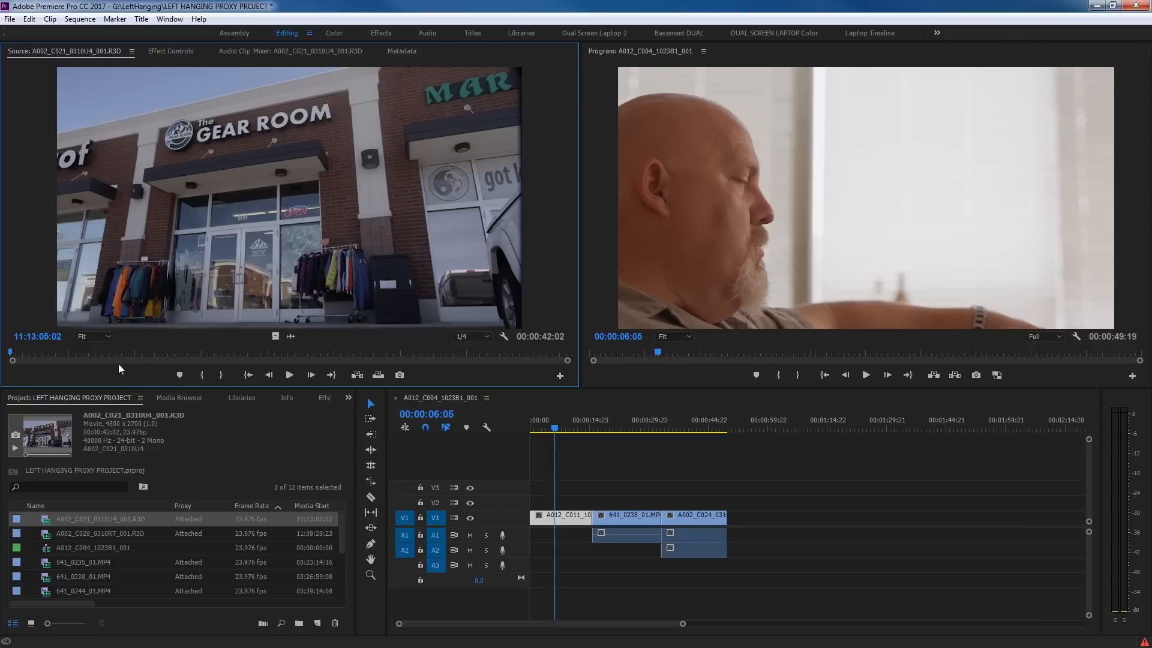
# Mark about 8 seconds of A002_C021_0310U4_001.R3D starting at 11:13:21:16 and place it in the sequence on V1, leaving a gap after the last clip
pyautogui.moveTo(162, 352); pyautogui.dragTo(230, 356)
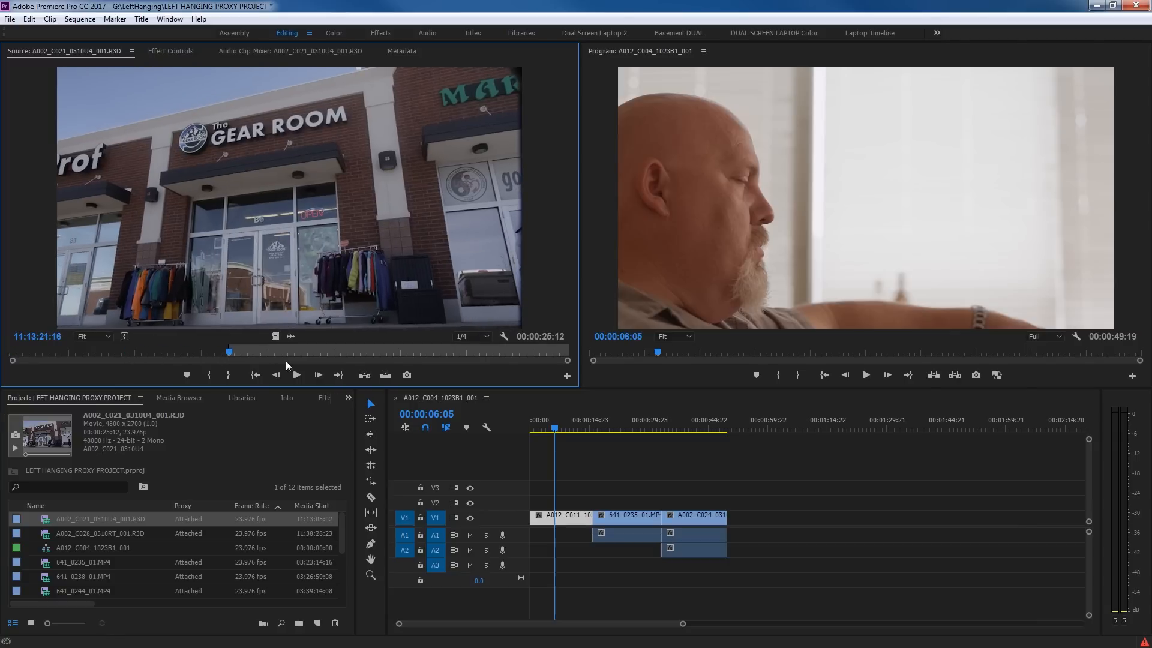
pyautogui.press('i')
pyautogui.click(338, 352)
pyautogui.press('o')
pyautogui.moveTo(352, 270); pyautogui.dragTo(751, 518)
# Mark about 13 seconds of A002_C028_0310RT_001.R3D ending at 11:39:11:06 and place it on V1 directly after the A002_C021 clip
pyautogui.doubleClick(123, 534)
pyautogui.press('i')
pyautogui.click(333, 353)
pyautogui.press('o')
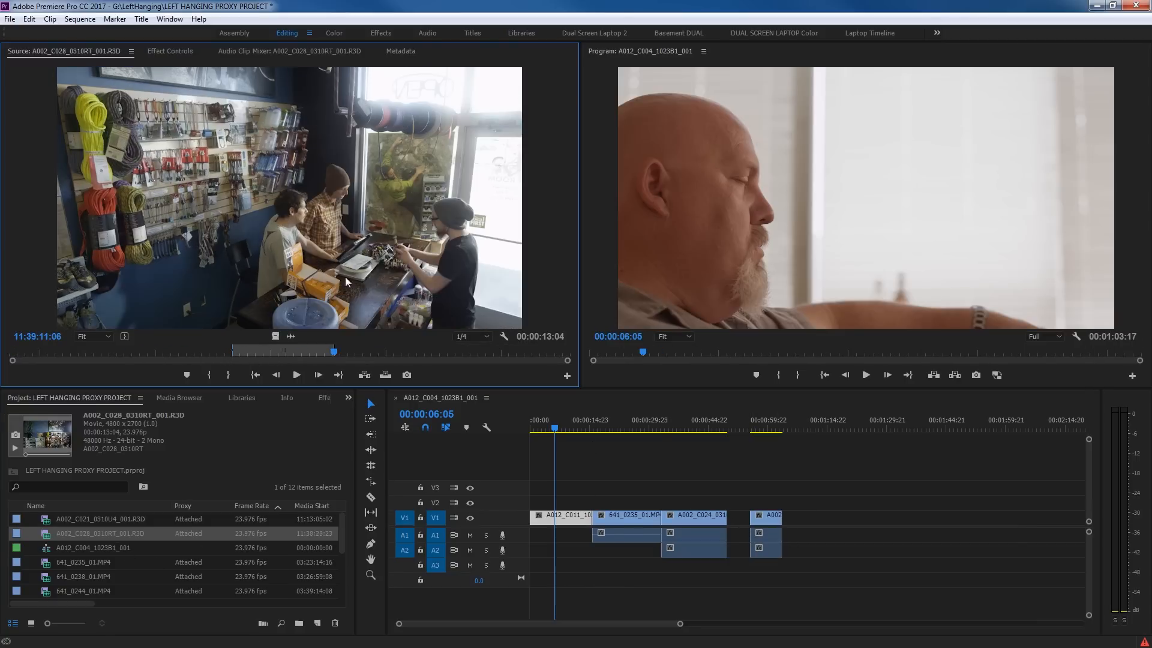
pyautogui.moveTo(344, 276); pyautogui.dragTo(794, 525)
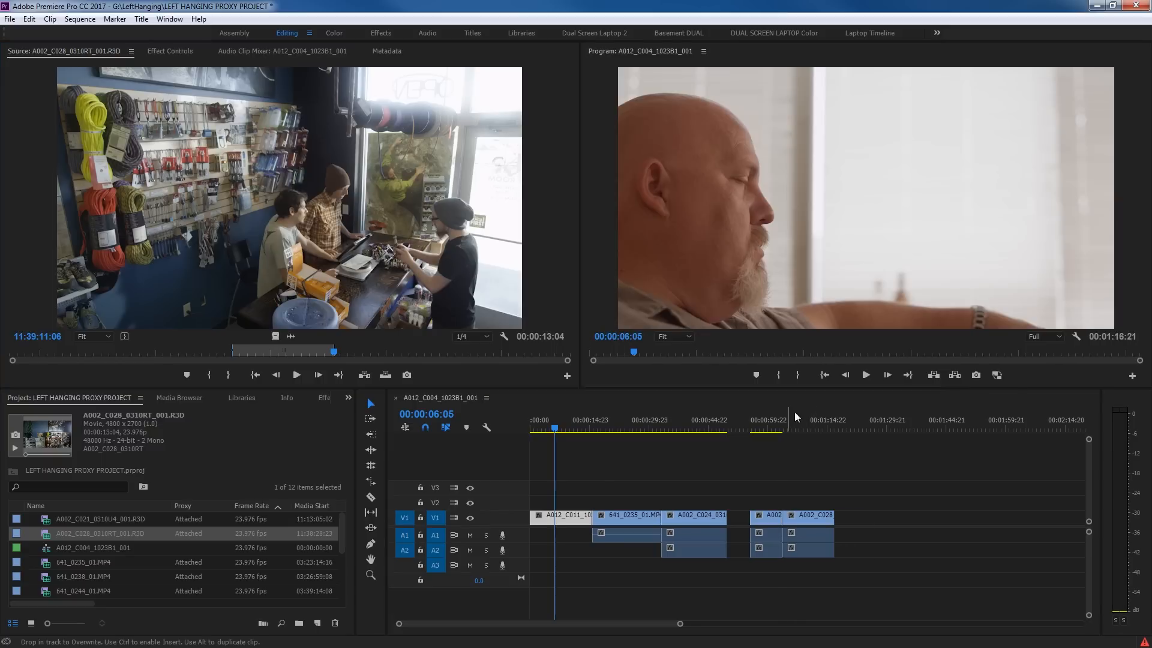
# Examine the two new clips in the sequence as originals and with proxies enabled, checking the timecode overlay, and switch back to the originals
pyautogui.click(740, 426)
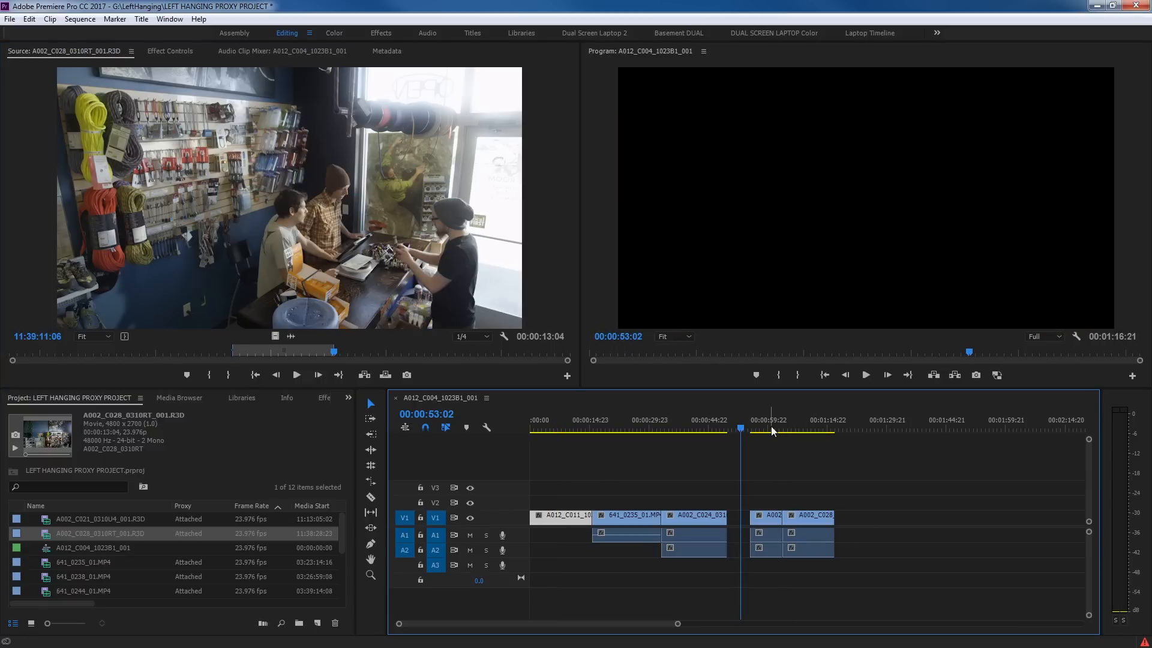
pyautogui.click(768, 427)
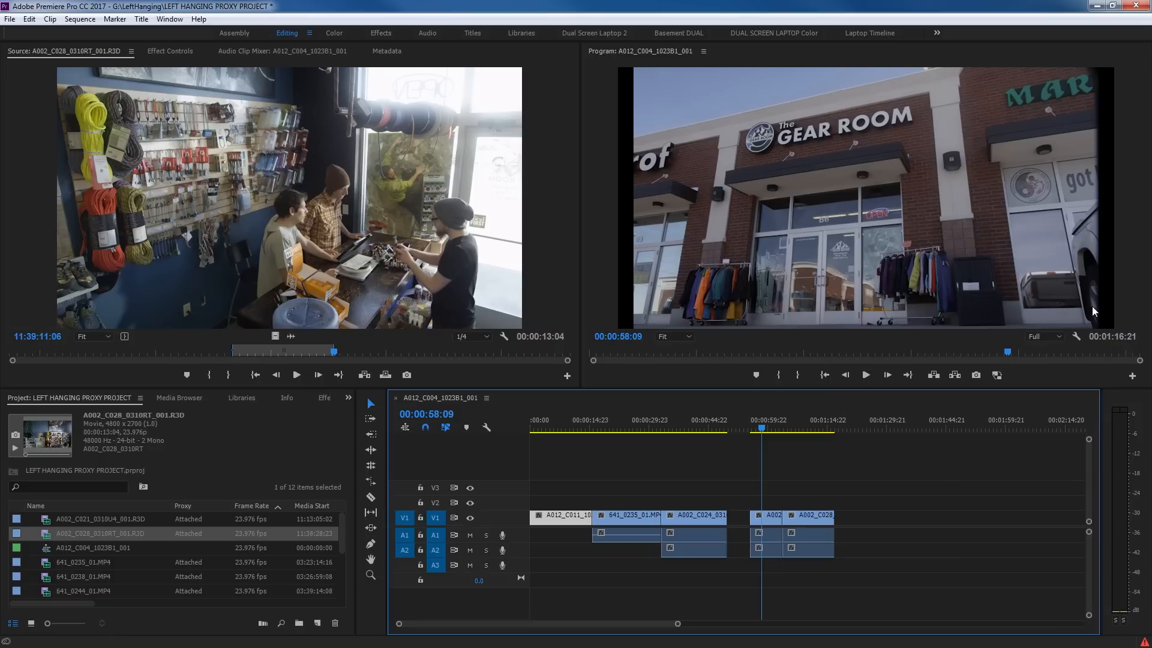
pyautogui.click(997, 375)
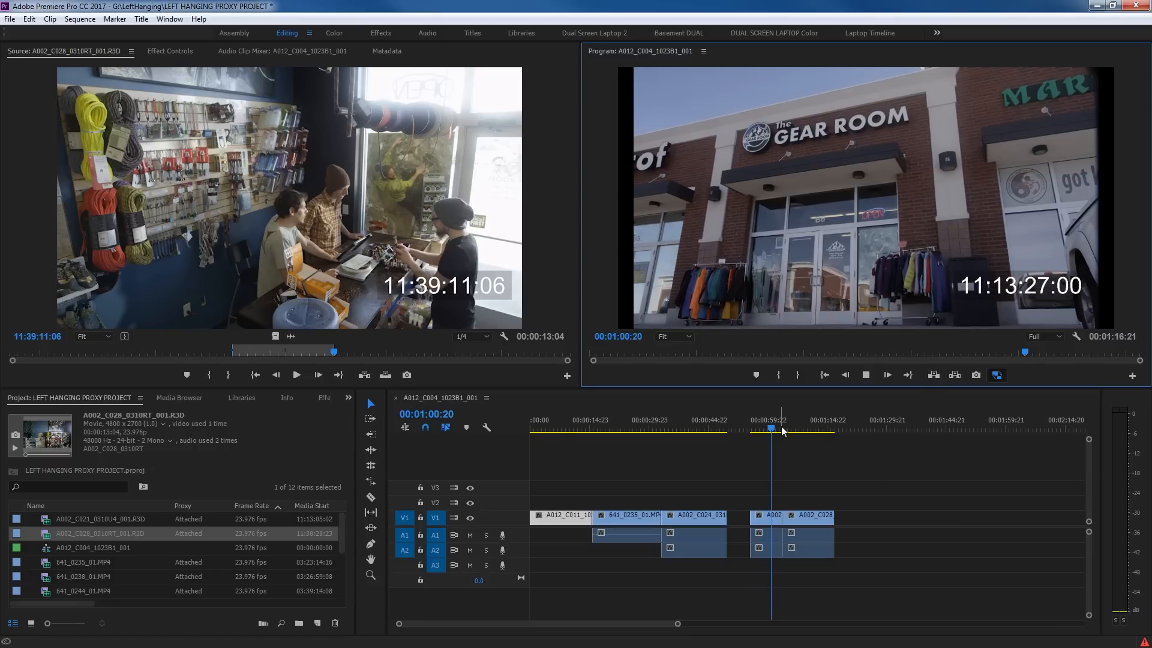
pyautogui.click(810, 427)
pyautogui.moveTo(810, 427); pyautogui.dragTo(809, 428)
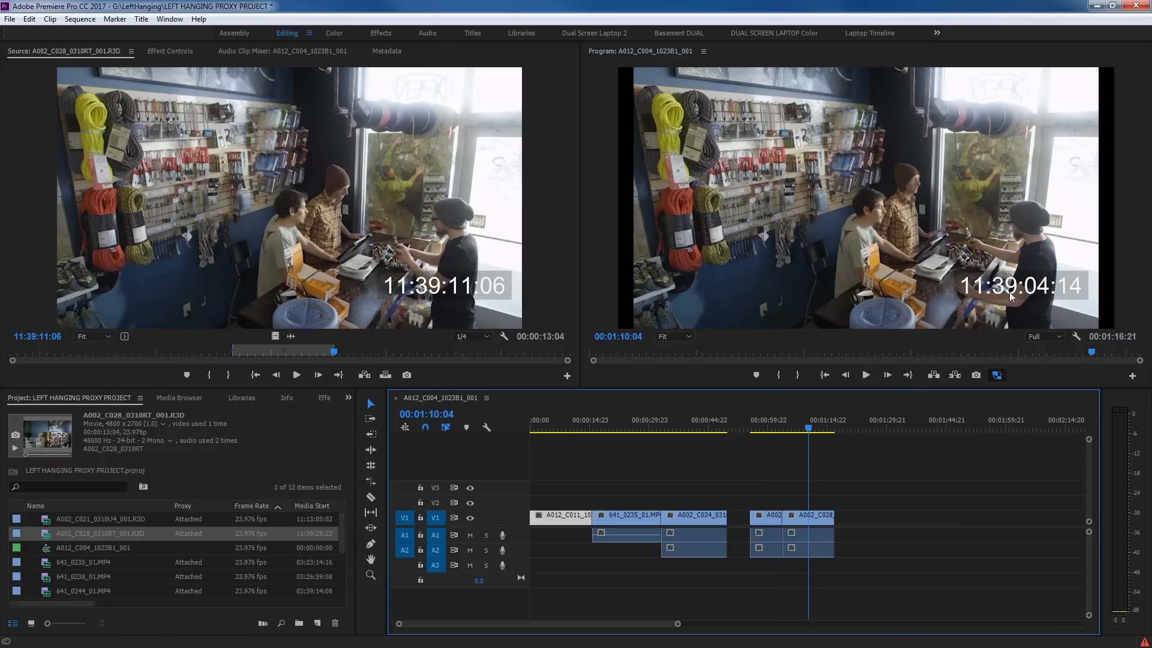
pyautogui.press('space')
pyautogui.press('space')
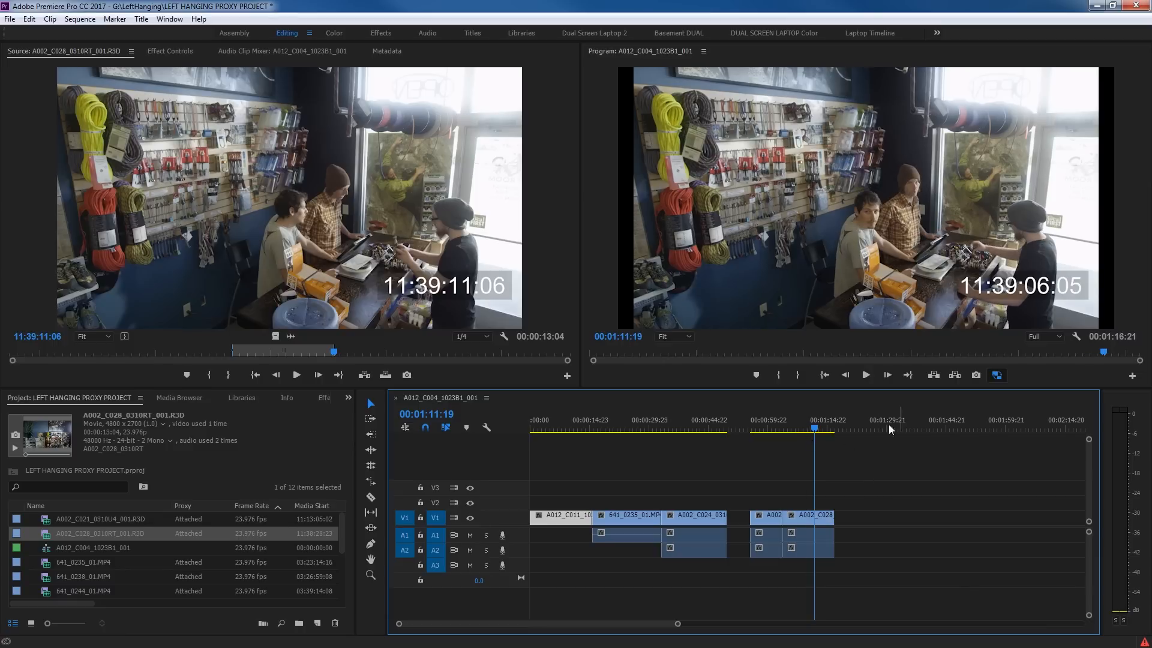
pyautogui.click(998, 376)
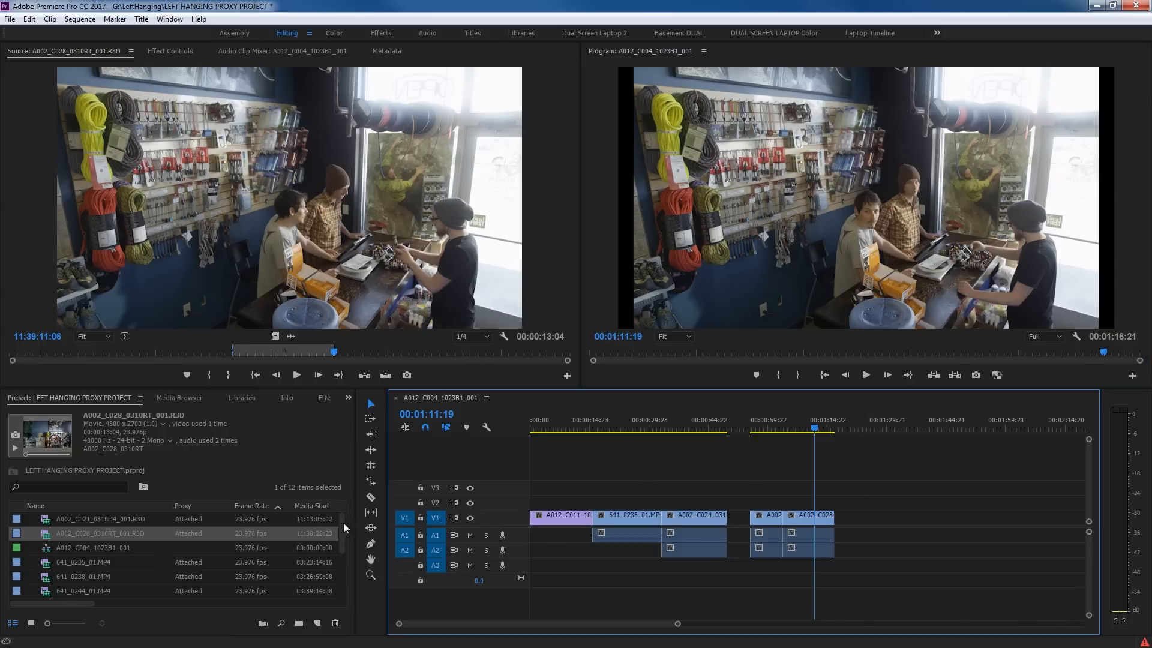
pyautogui.click(67, 517)
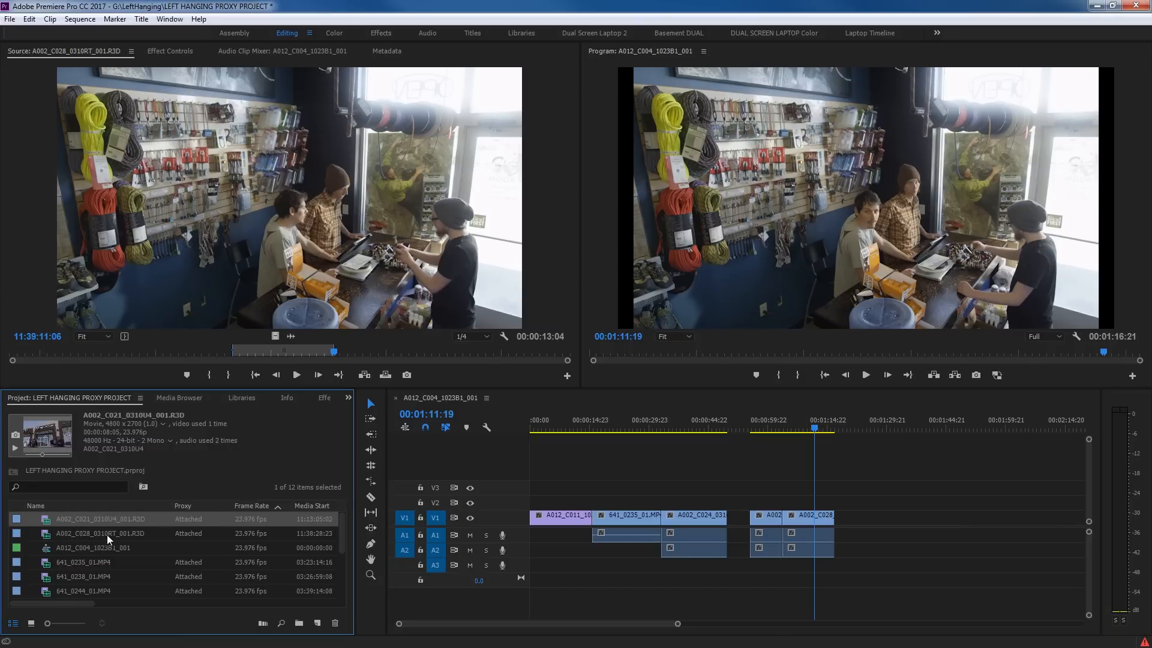
pyautogui.click(10, 18)
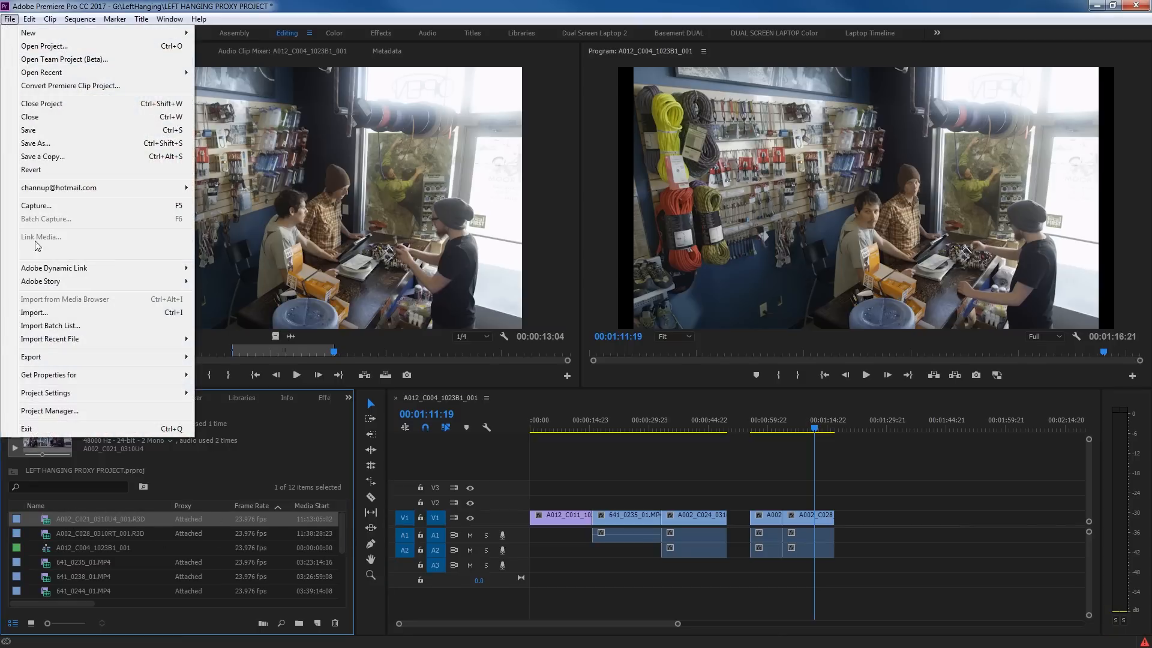
pyautogui.moveTo(56, 372)
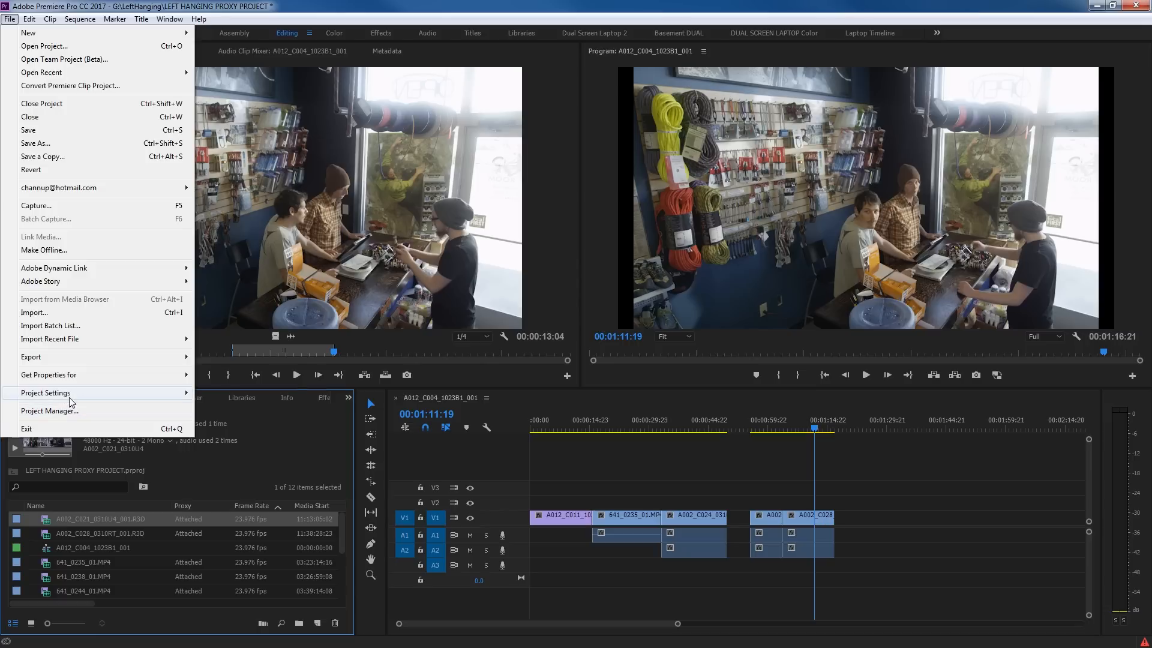
pyautogui.moveTo(108, 396)
pyautogui.click(247, 421)
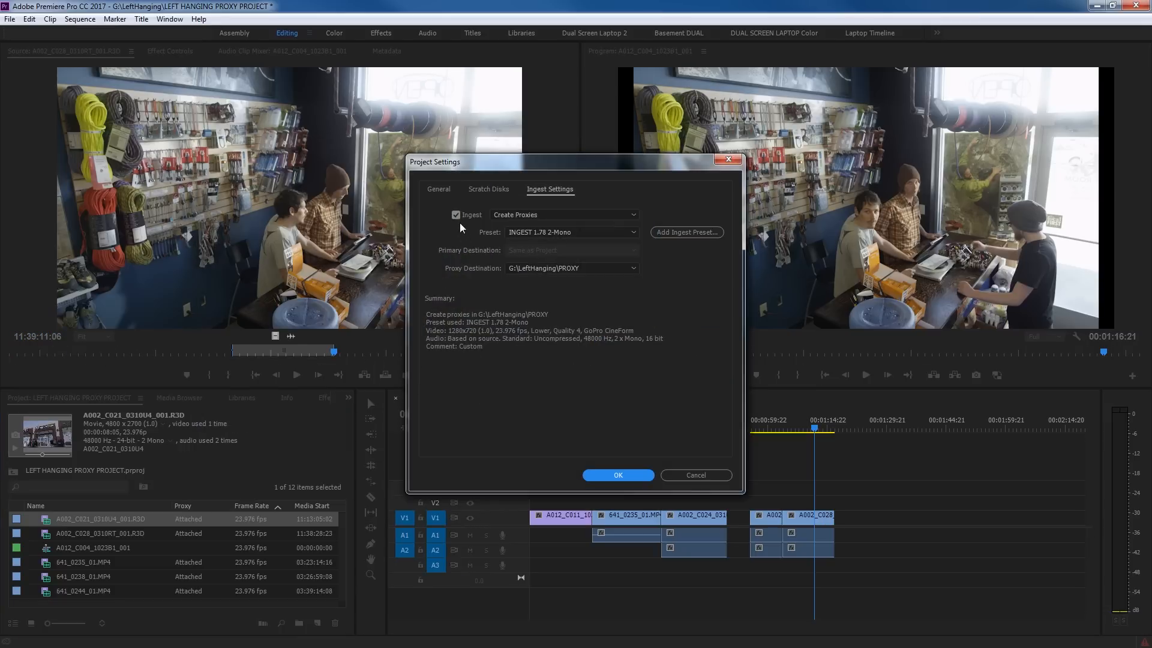
pyautogui.click(456, 215)
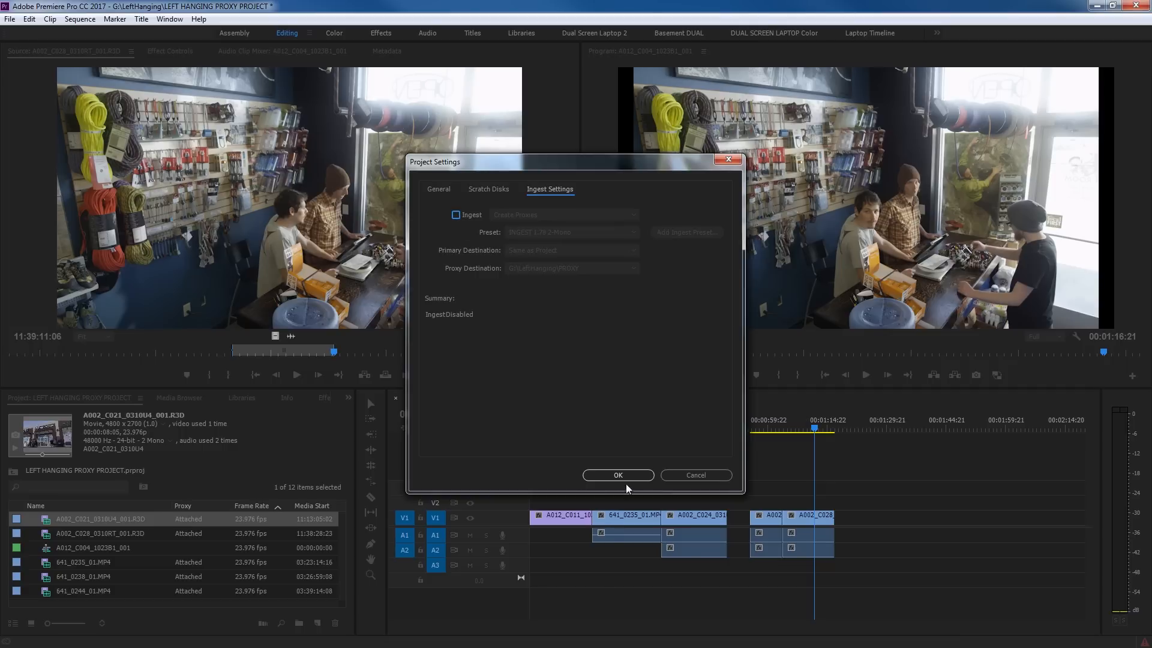
pyautogui.click(689, 475)
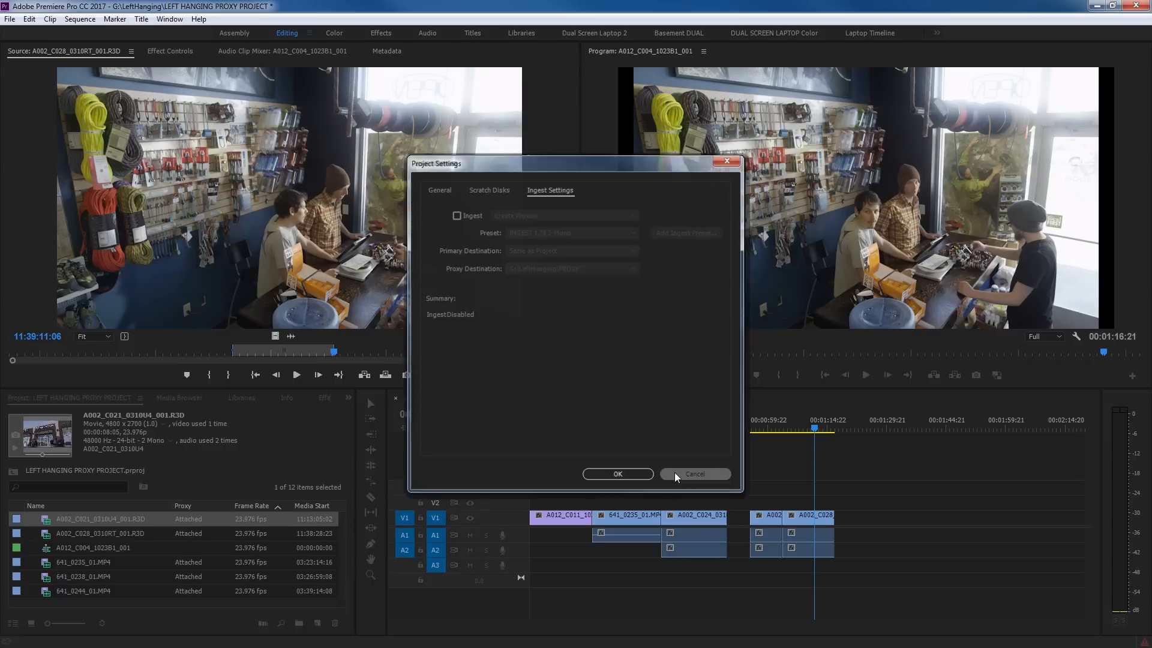